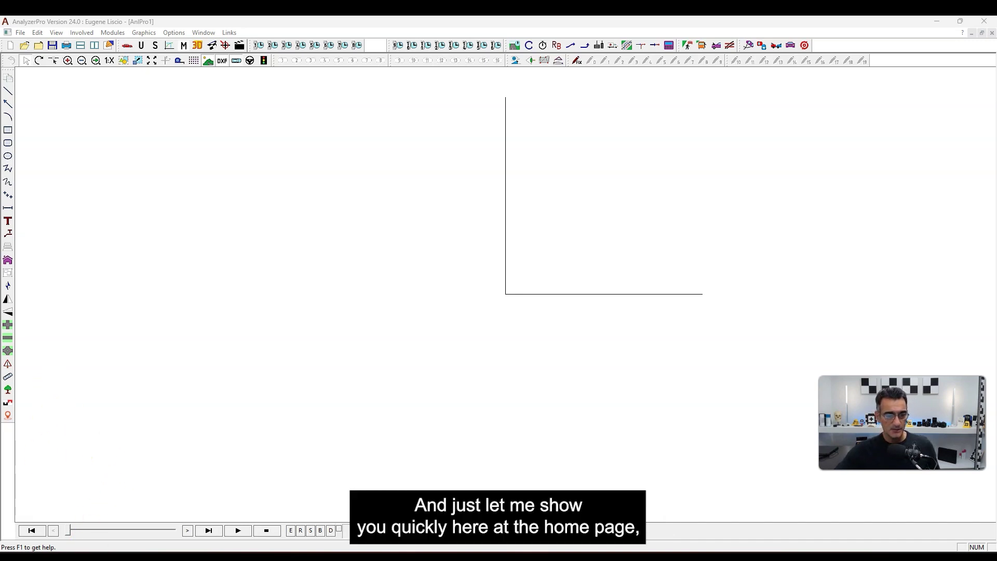
Switch to the browser to view the AnalyzerPro home page and minimise it again
key(alt+Tab)
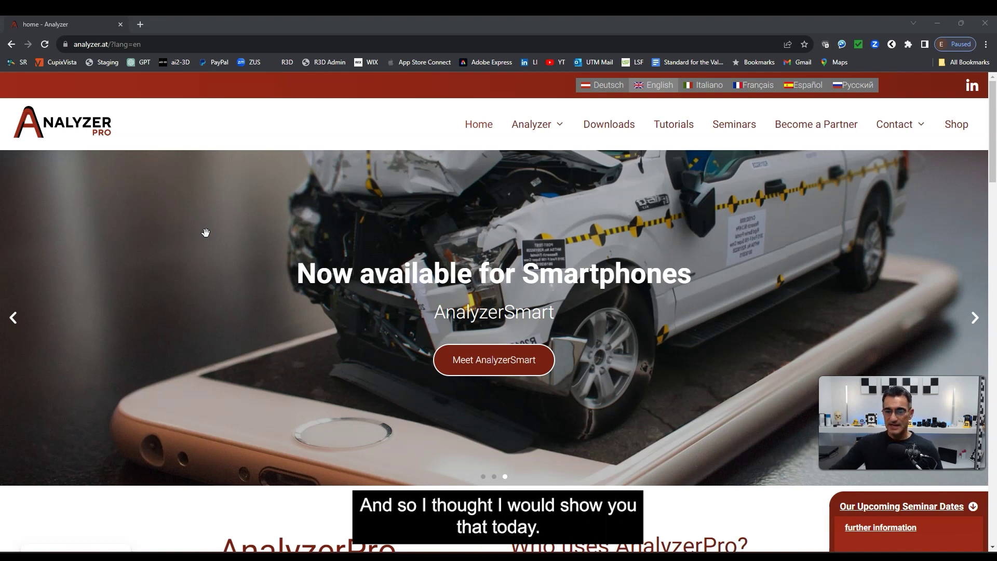
click(937, 23)
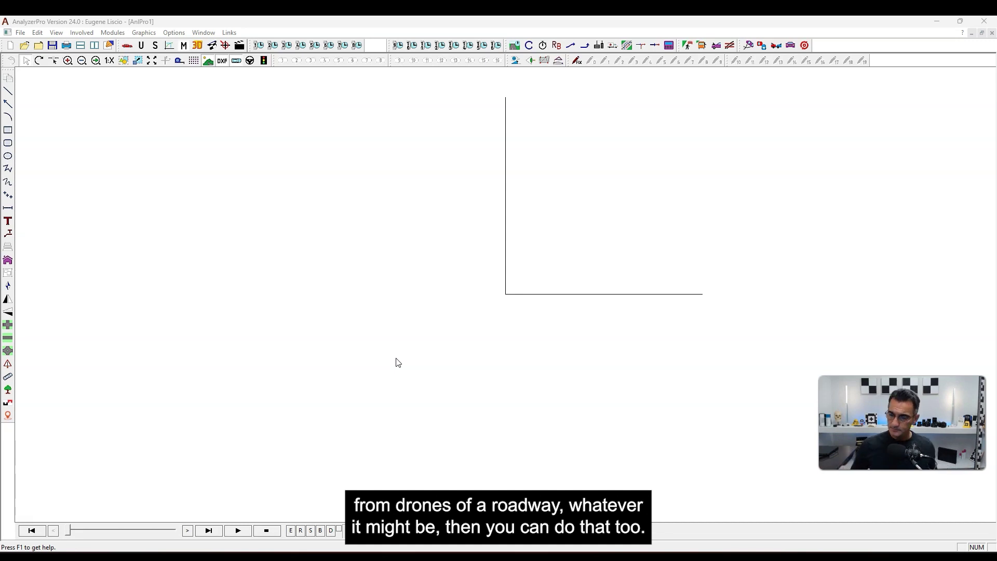
Start the Photogrammetry / Laserscan import for a landscape / static object
click(502, 229)
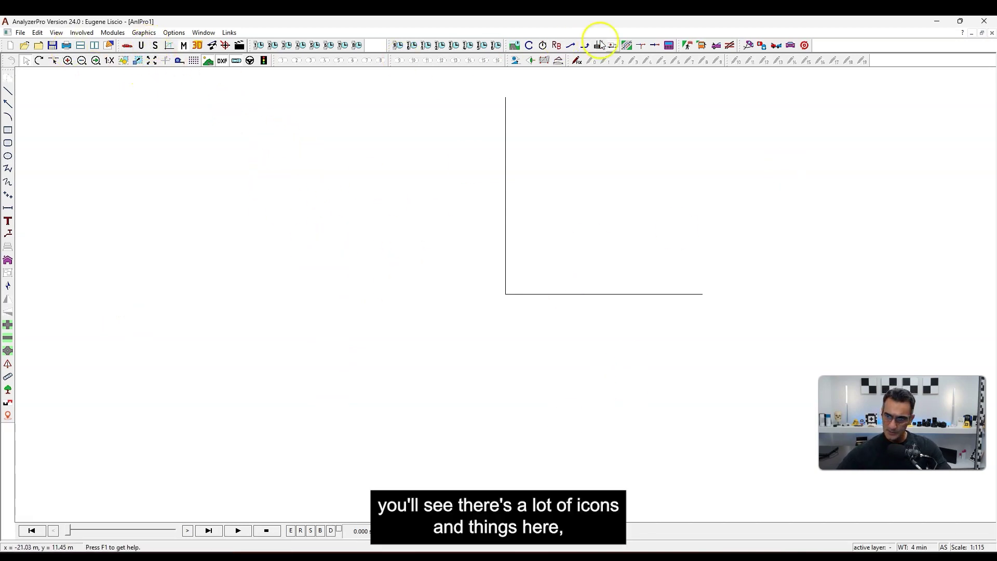
click(144, 33)
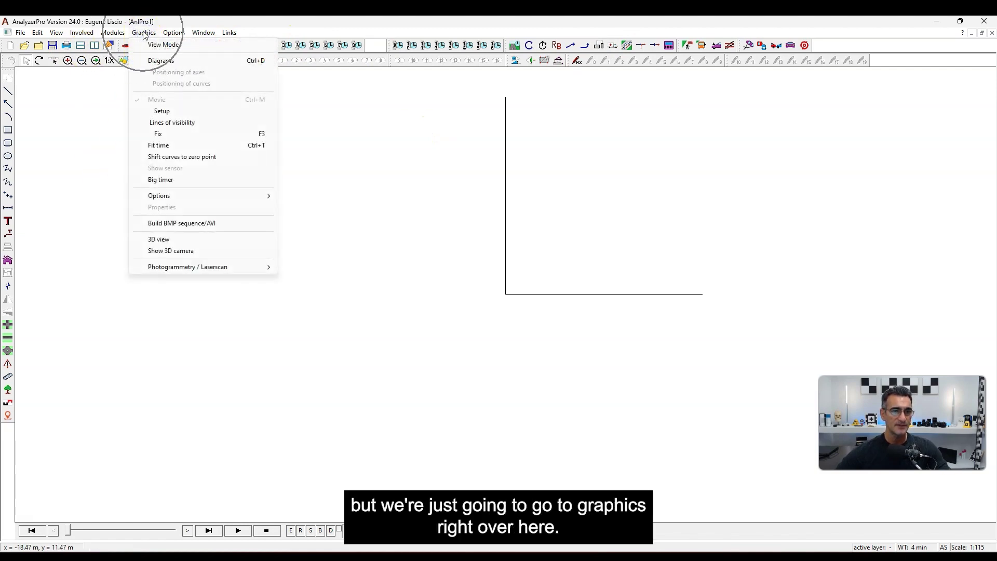
mouse_move(174, 266)
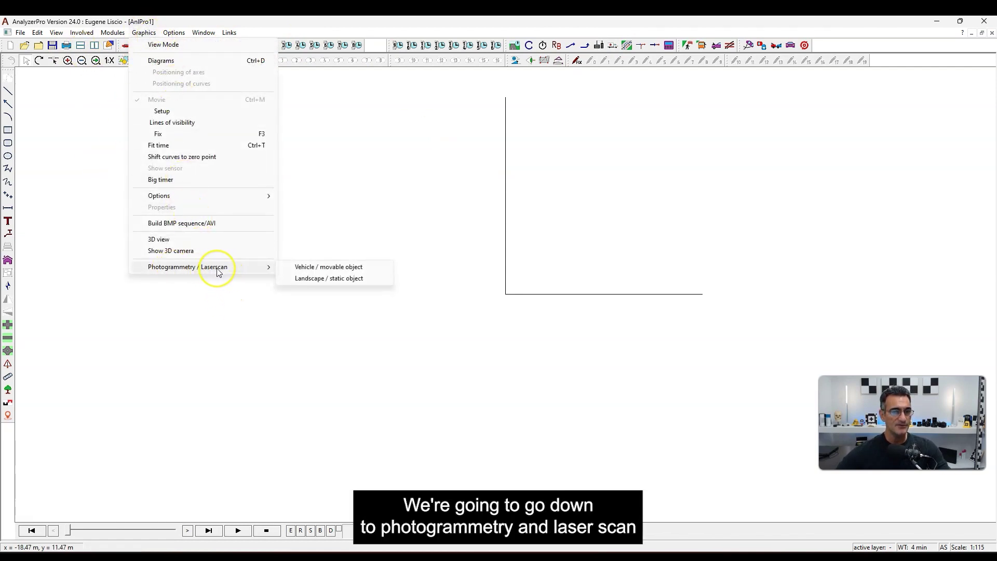
click(368, 279)
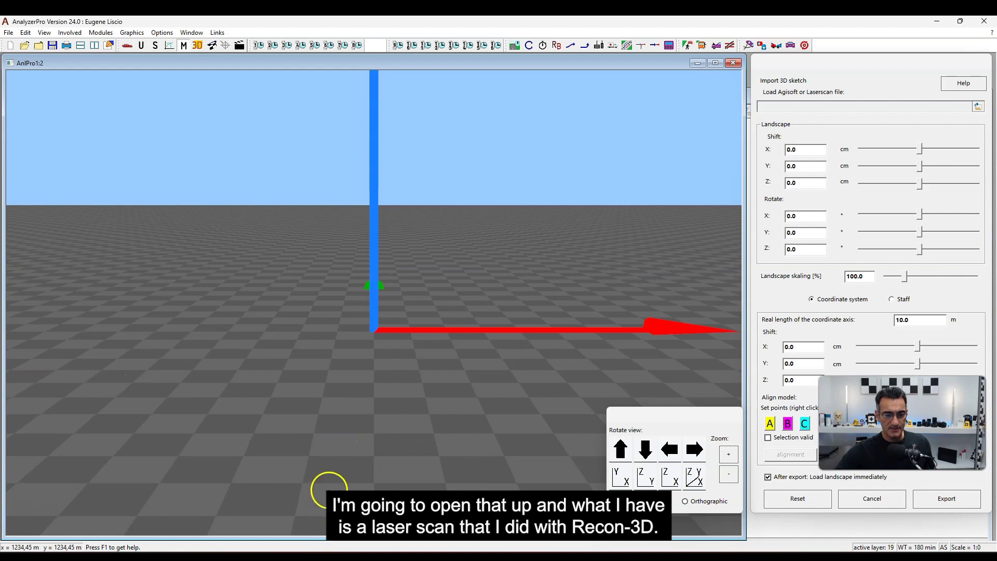
Open the Ramp E57 point cloud from the desktop's Ramp folder in CloudCompare
click(94, 532)
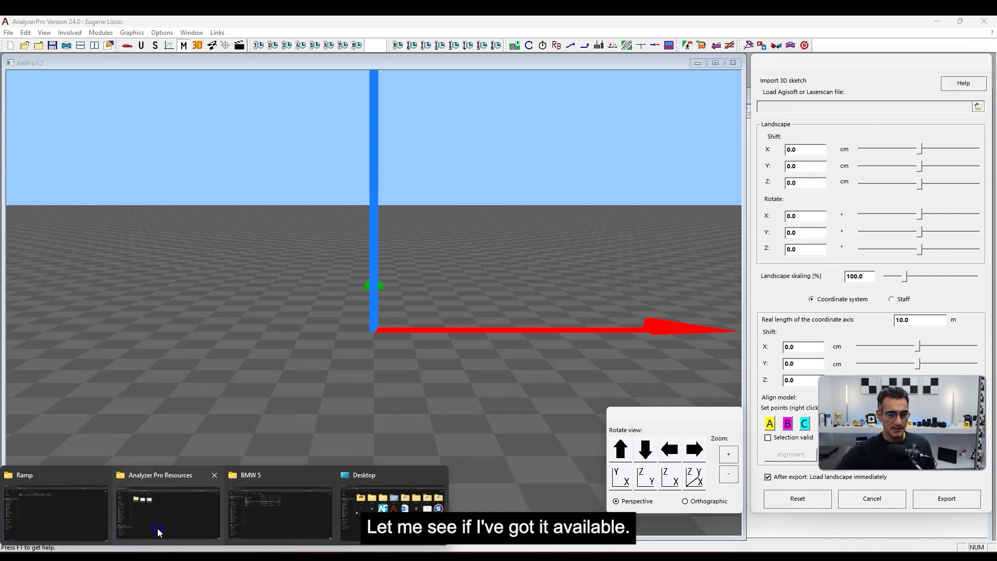
click(74, 511)
double_click(163, 108)
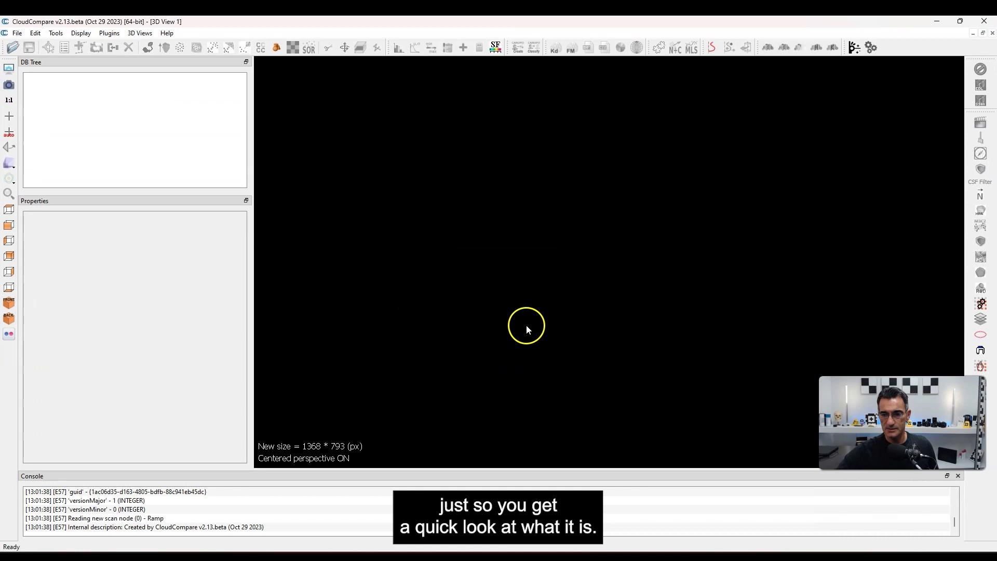
Examine the ramp point cloud from several angles and check its point count in the cloud's properties
drag(516, 306, 518, 332)
scroll(559, 347, up, 8)
drag(421, 298, 502, 407)
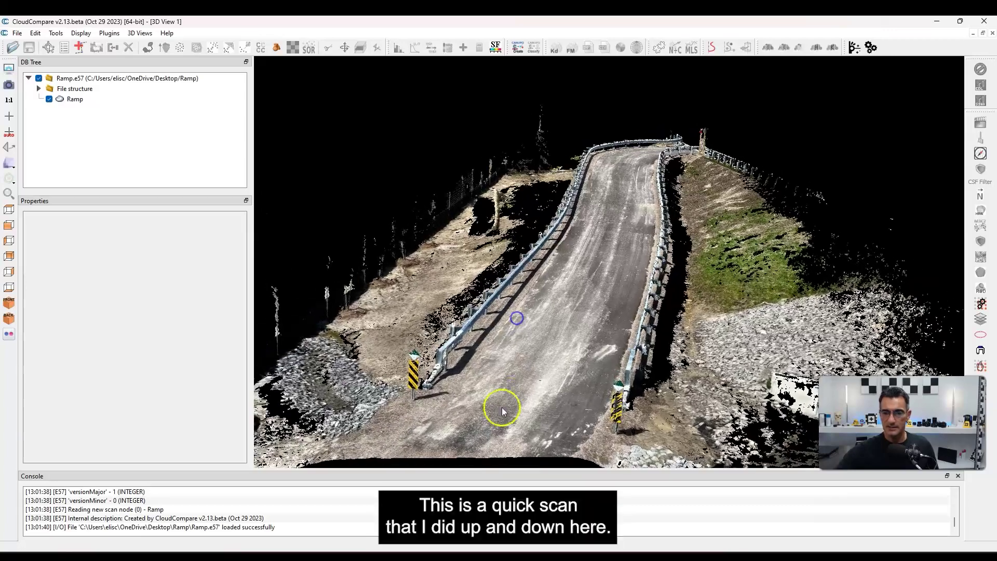
scroll(603, 262, down, 5)
scroll(585, 295, up, 1)
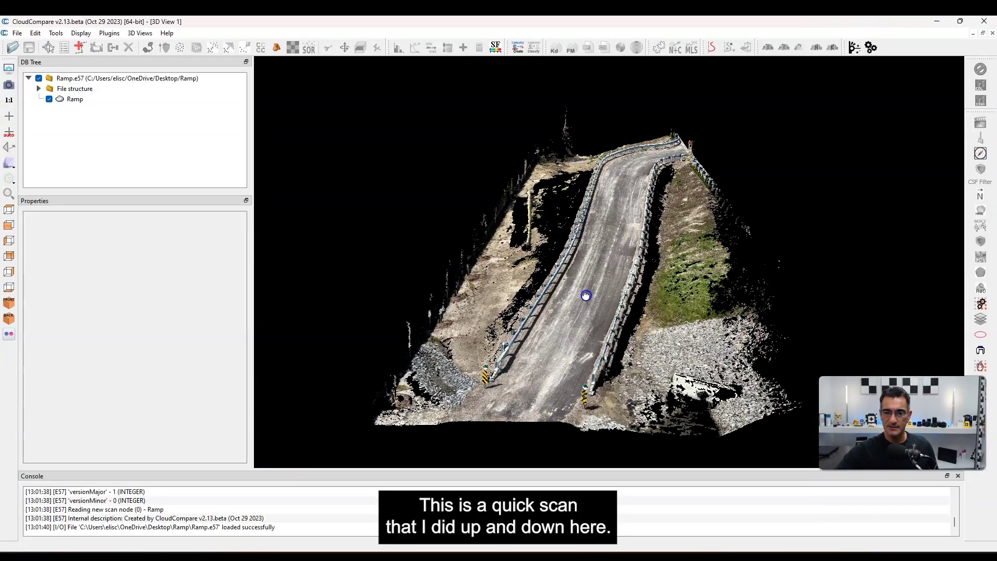
click(75, 99)
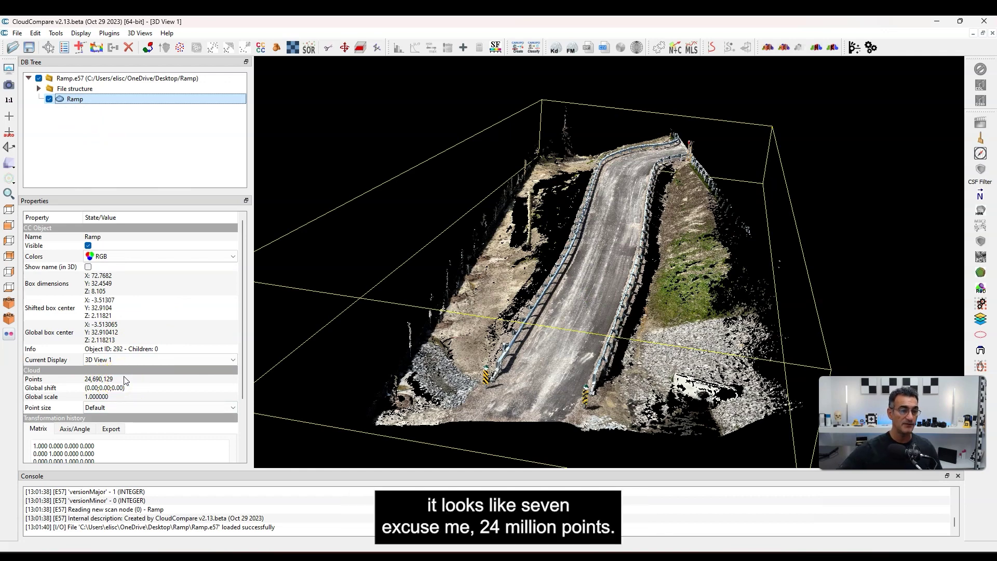
click(310, 347)
drag(723, 291, 571, 310)
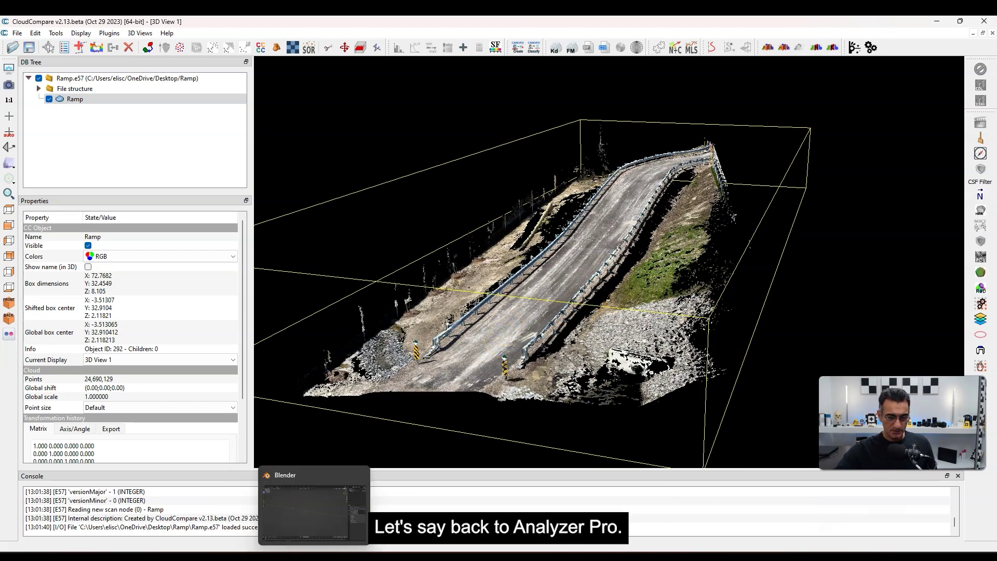
Switch back to AnalyzerPro and load the Ramp E57 file as the laserscan for the 3D sketch import
click(338, 556)
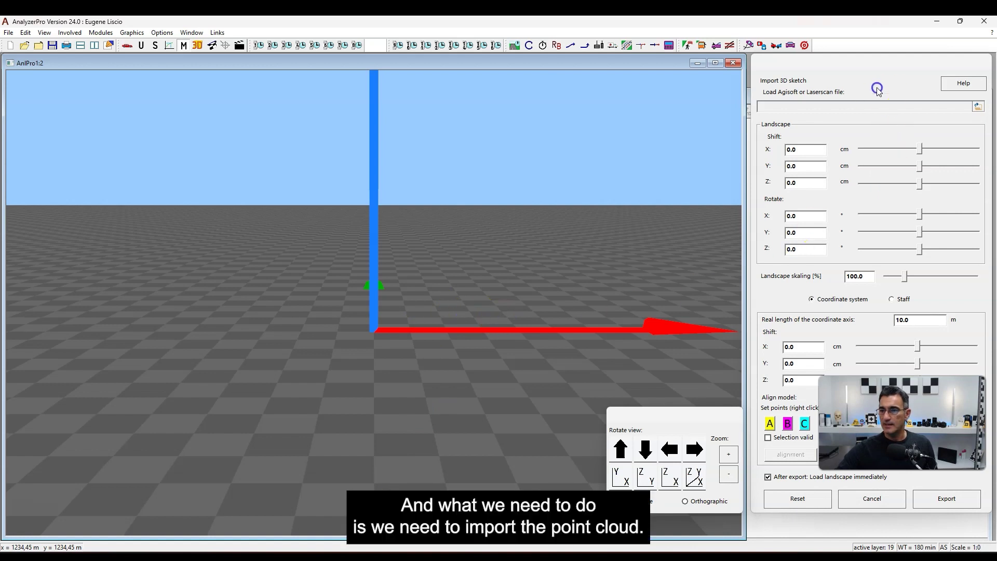
click(864, 208)
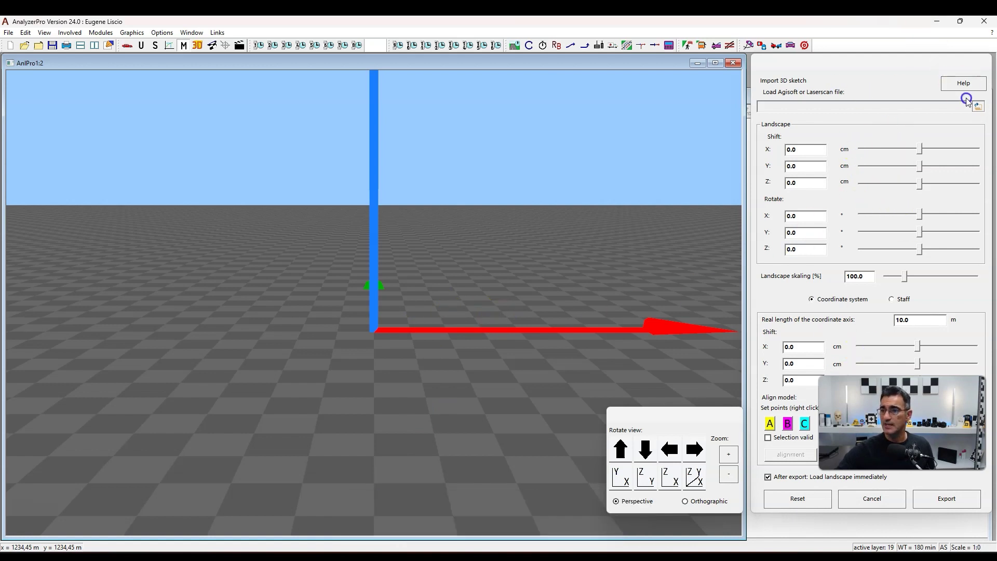
click(980, 108)
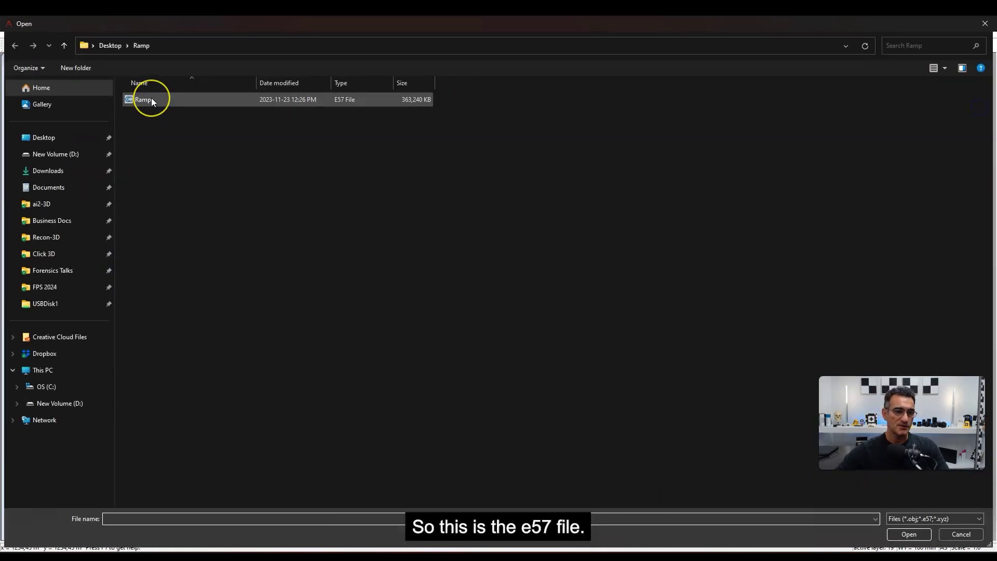
double_click(151, 100)
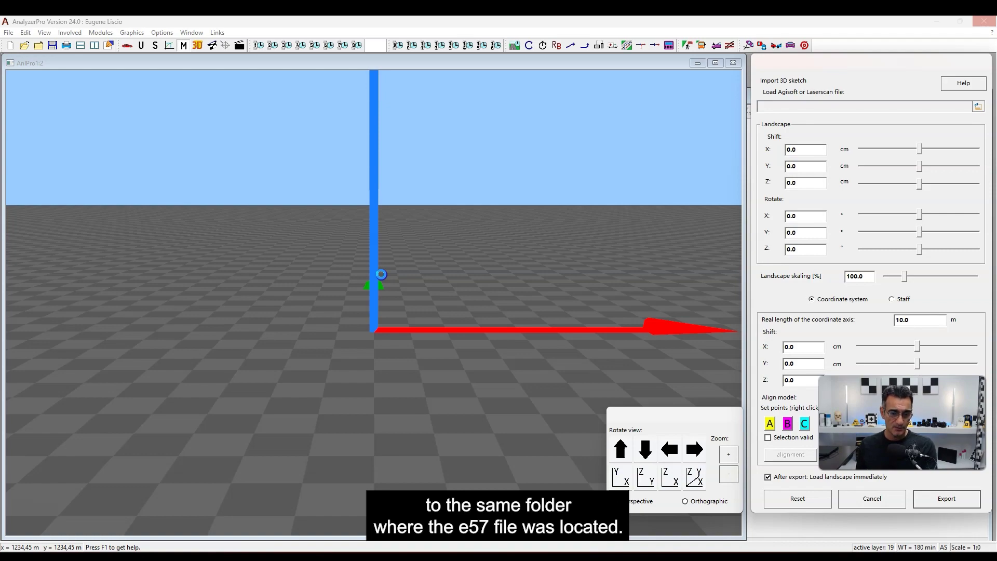
Examine the imported ramp mesh from above and from the side, including gaps and extraneous areas beside the road
drag(285, 317, 414, 387)
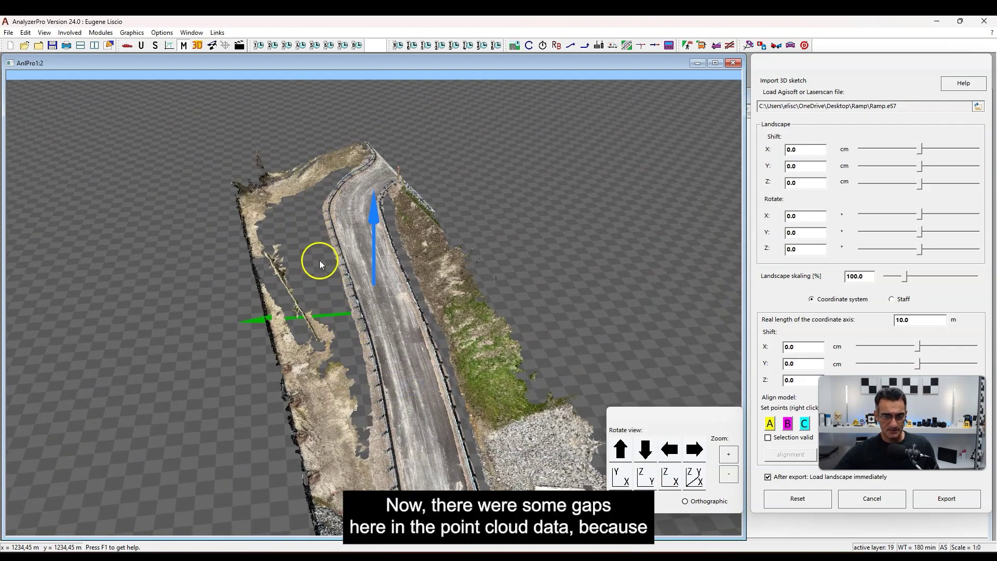
mouse_move(396, 224)
mouse_down()
mouse_move(383, 329)
mouse_move(367, 332)
mouse_up()
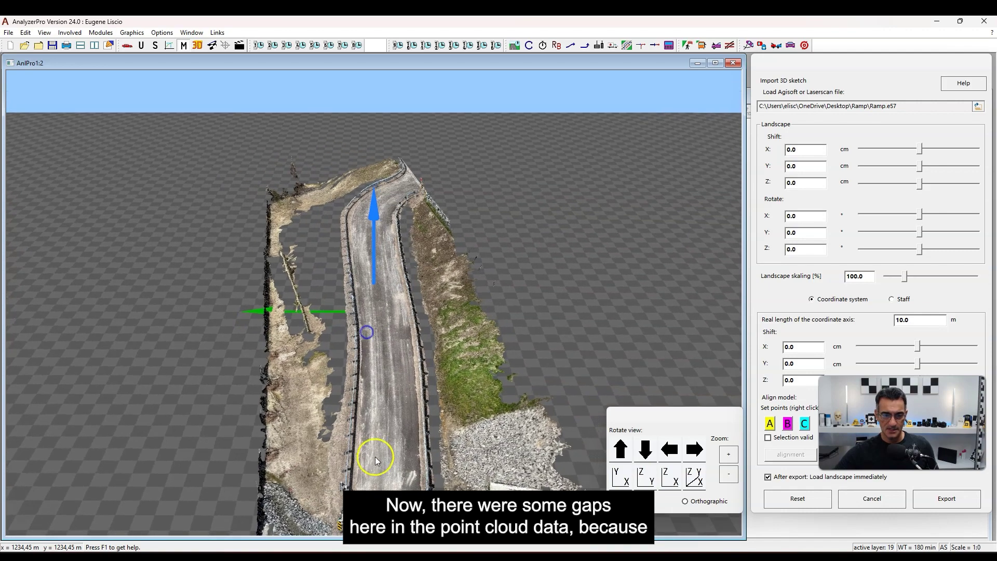
drag(394, 403, 403, 342)
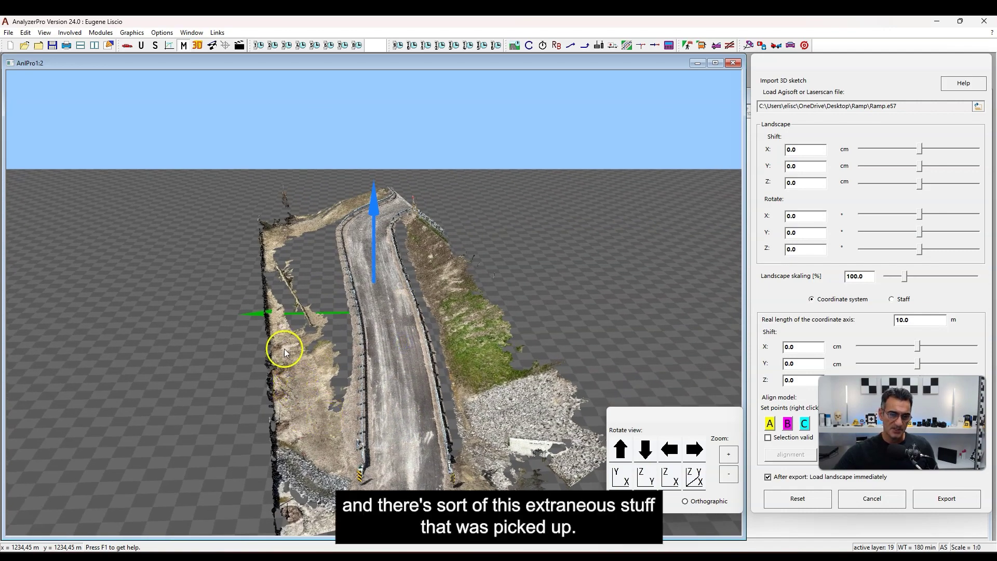
drag(371, 378, 403, 378)
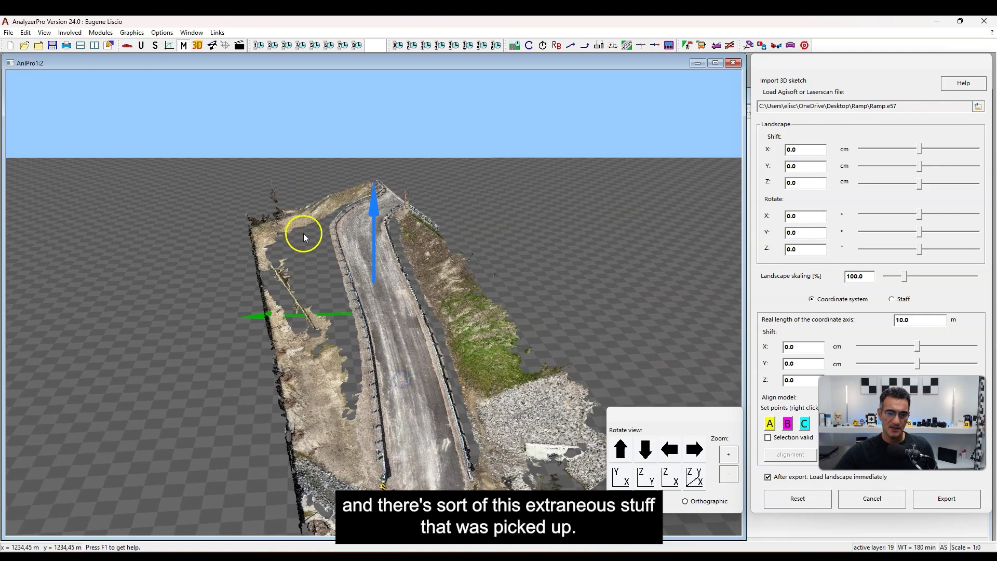
drag(476, 356, 340, 296)
mouse_move(356, 349)
mouse_down()
mouse_move(370, 340)
mouse_move(407, 372)
mouse_move(298, 329)
mouse_up()
drag(406, 409, 278, 361)
click(300, 356)
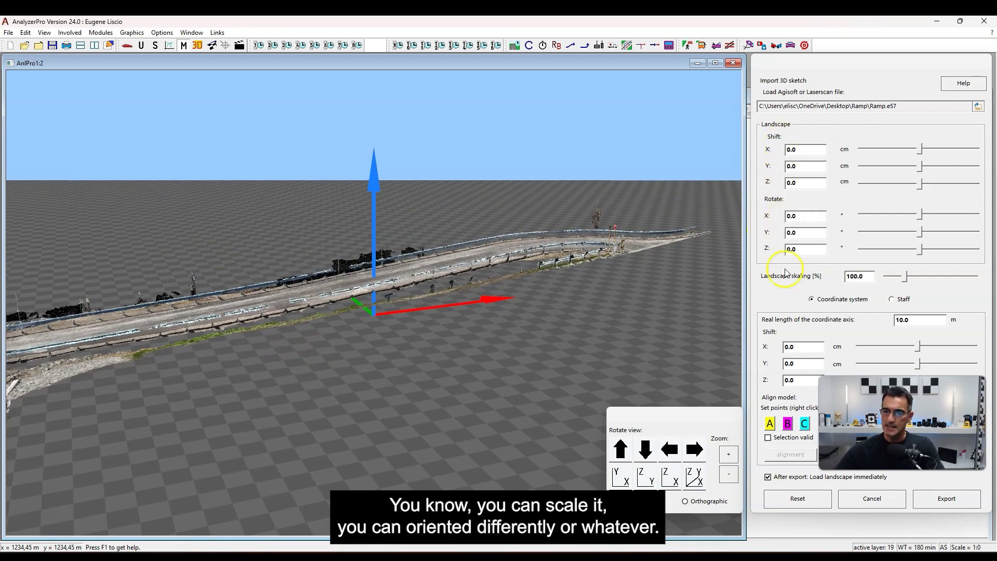
drag(619, 278, 271, 438)
Switch to the Ramp folder in File Explorer to check the generated OBJ, MTL and PNG files
mouse_move(89, 545)
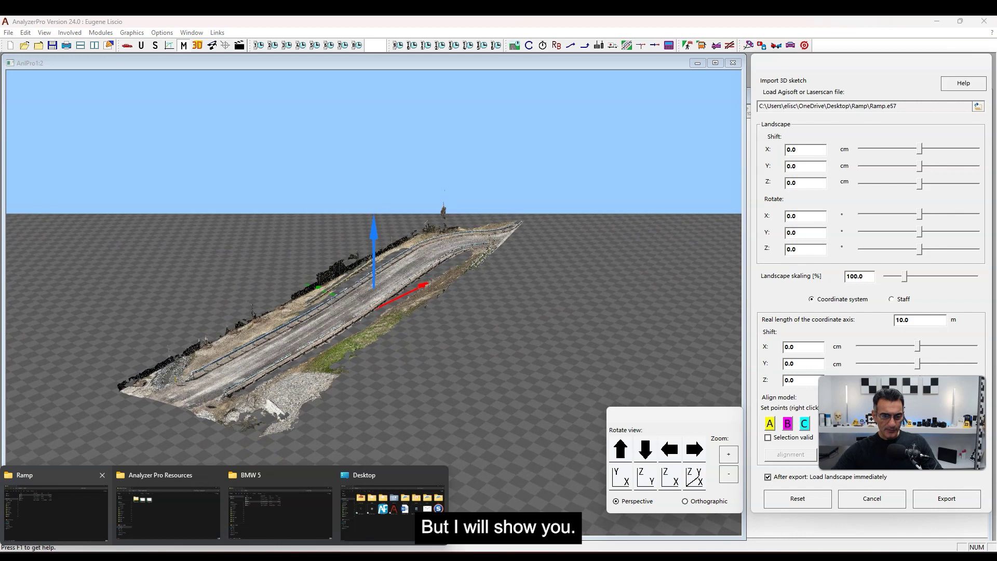
click(78, 508)
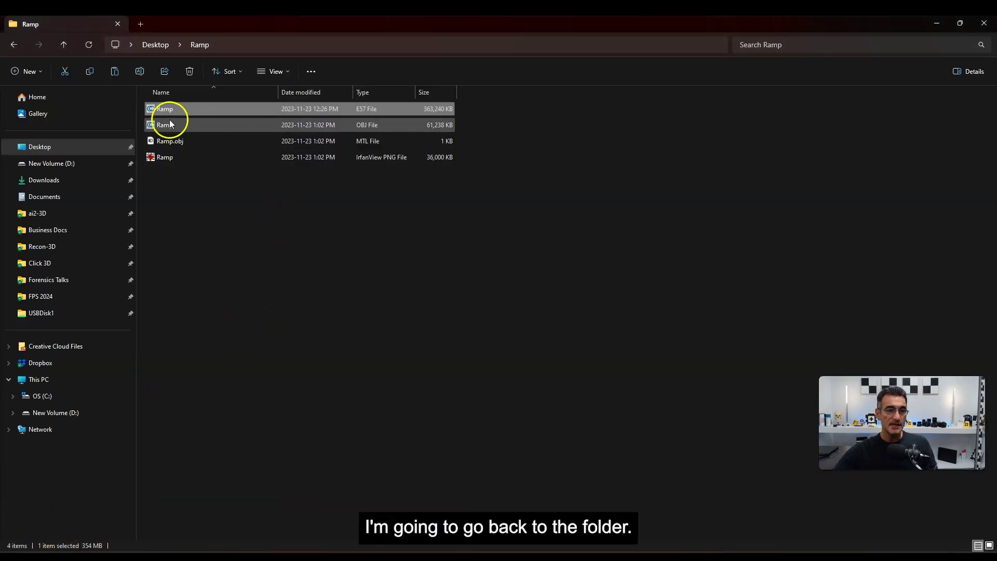
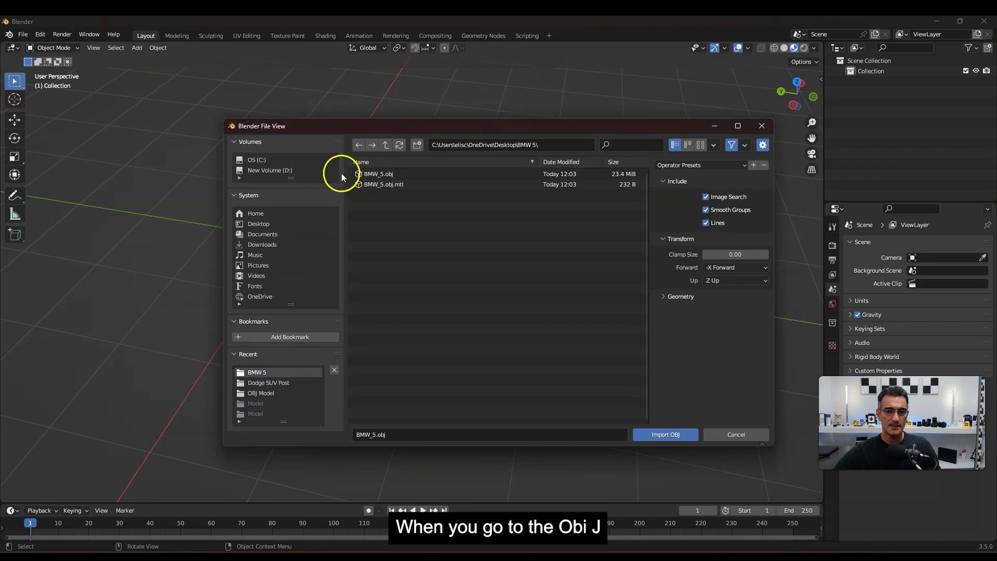
Import Ramp.obj from the desktop's Ramp folder into Blender with -X Forward and Z Up
click(255, 213)
click(258, 223)
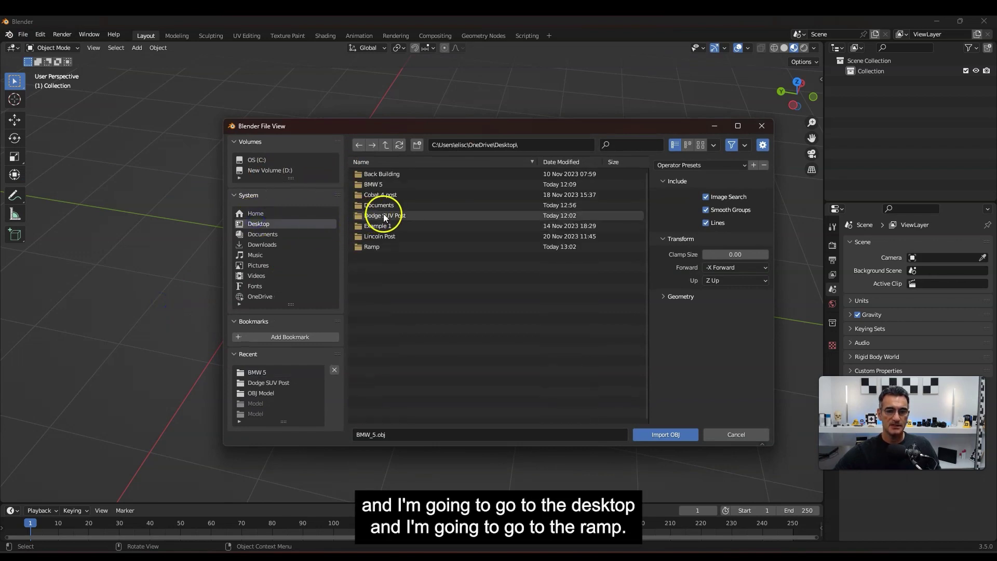
double_click(379, 248)
click(375, 174)
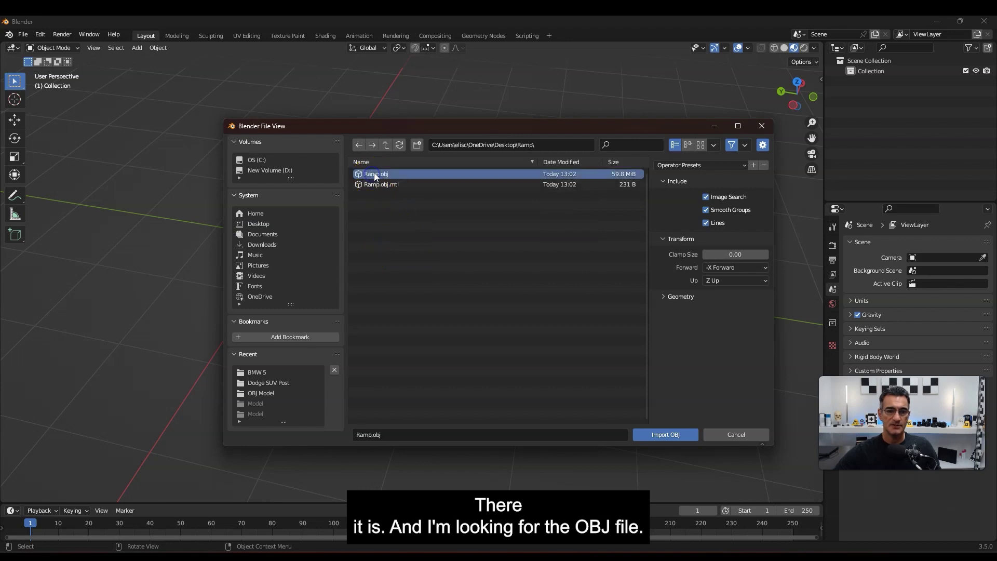
click(717, 281)
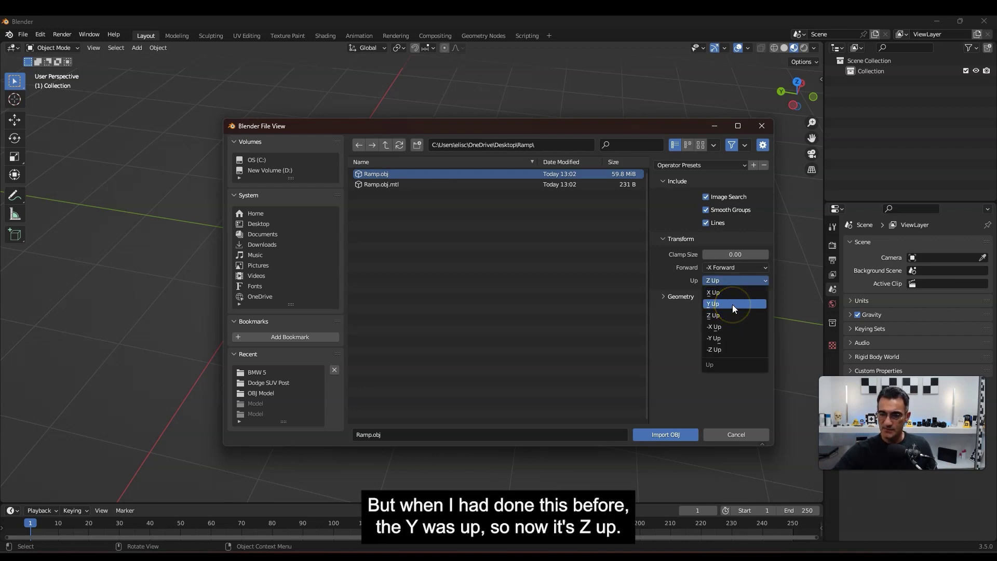
click(713, 279)
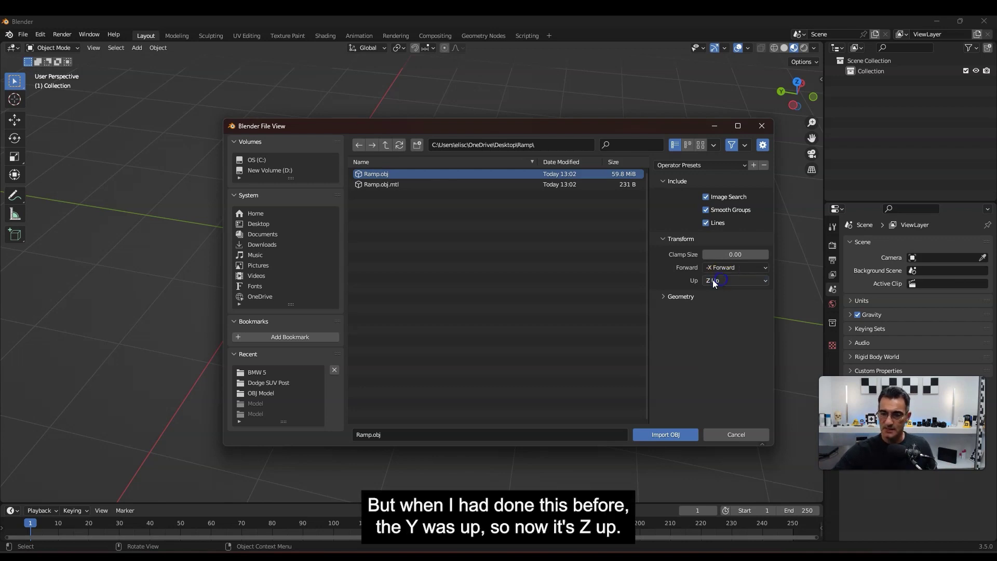
click(681, 435)
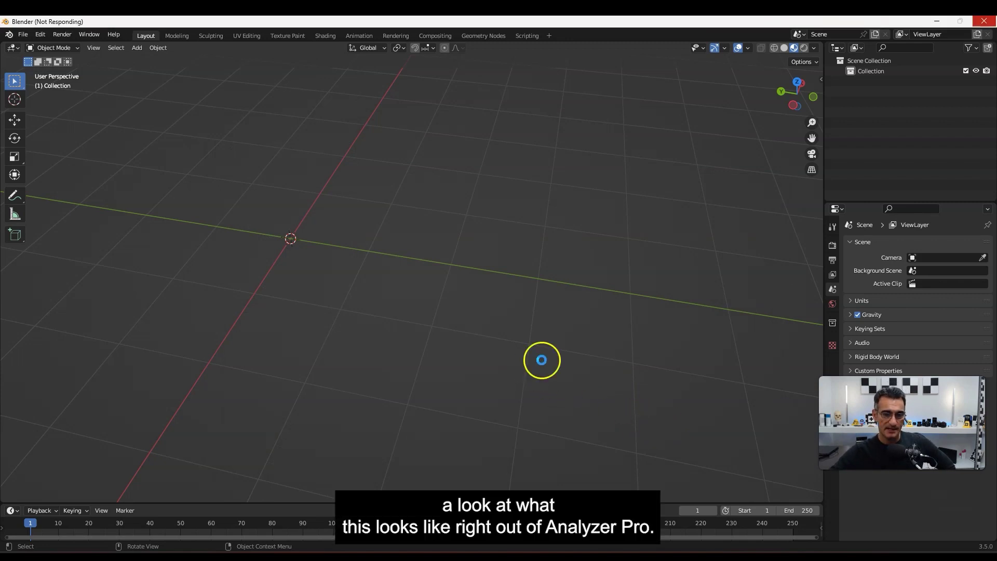
Frame the imported ramp in the viewport and examine its textured mesh
middle_drag(541, 360, 455, 404)
middle_drag(476, 295, 407, 319)
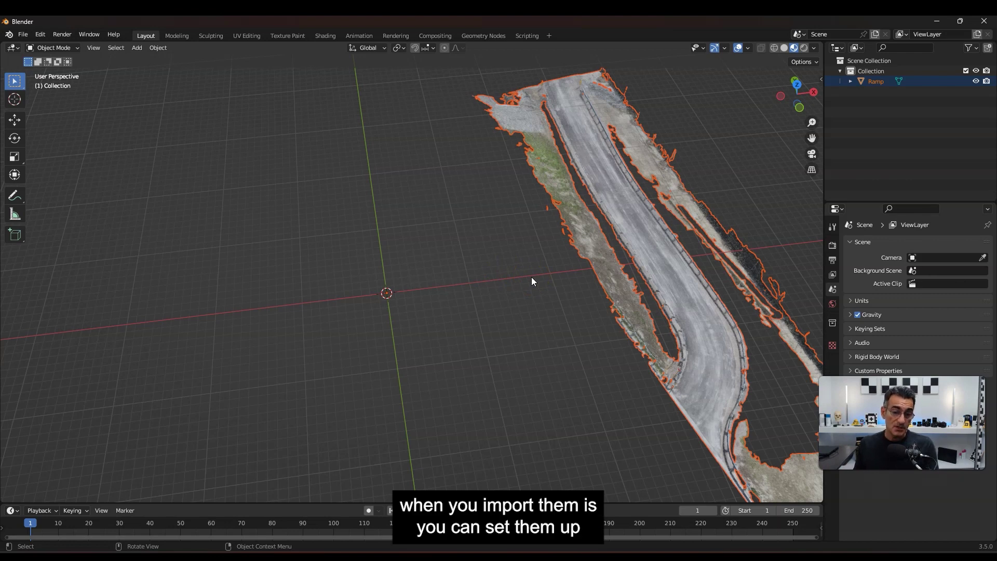
right_click(531, 276)
click(678, 255)
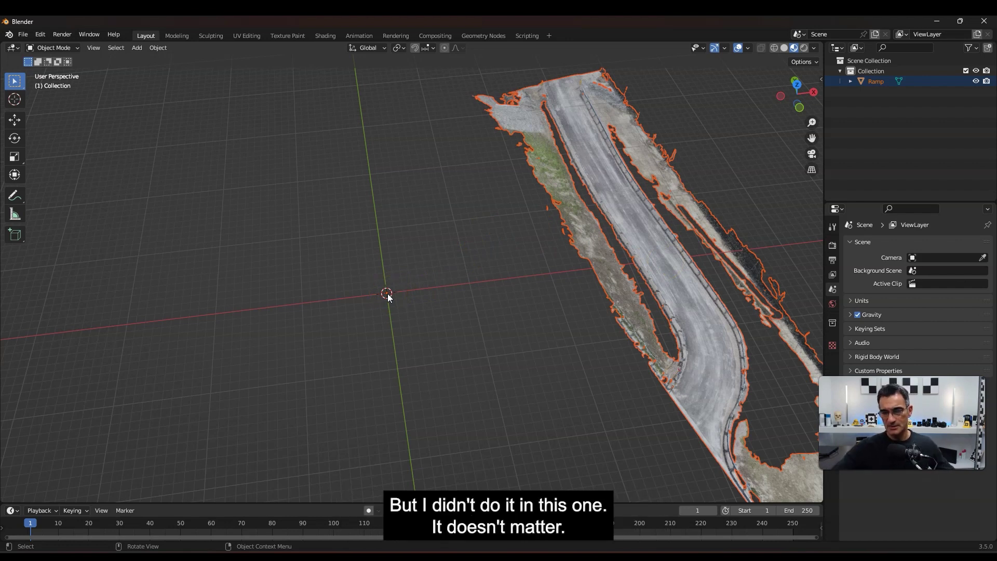
middle_drag(669, 270, 672, 185)
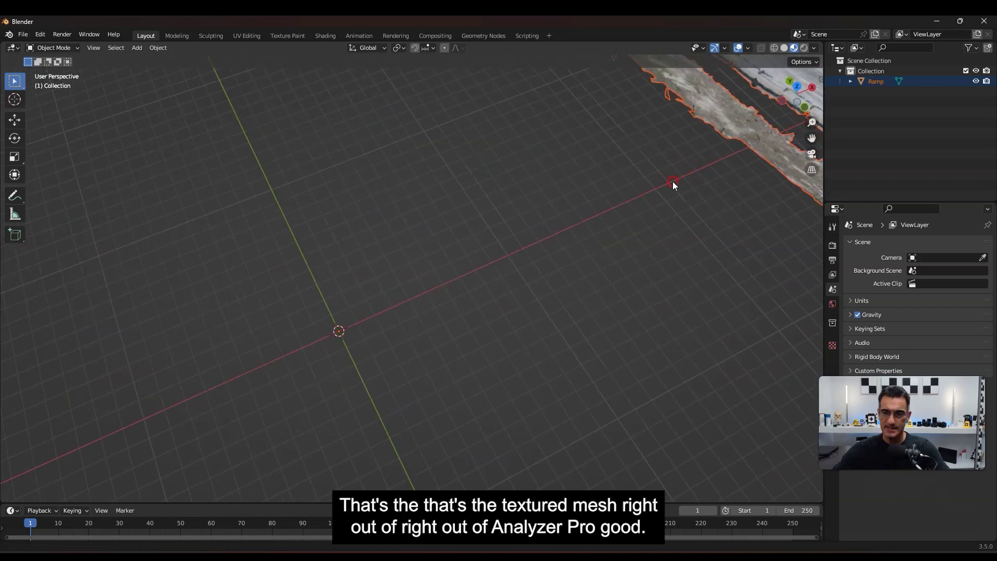
key(KP_Decimal)
scroll(478, 273, down, 6)
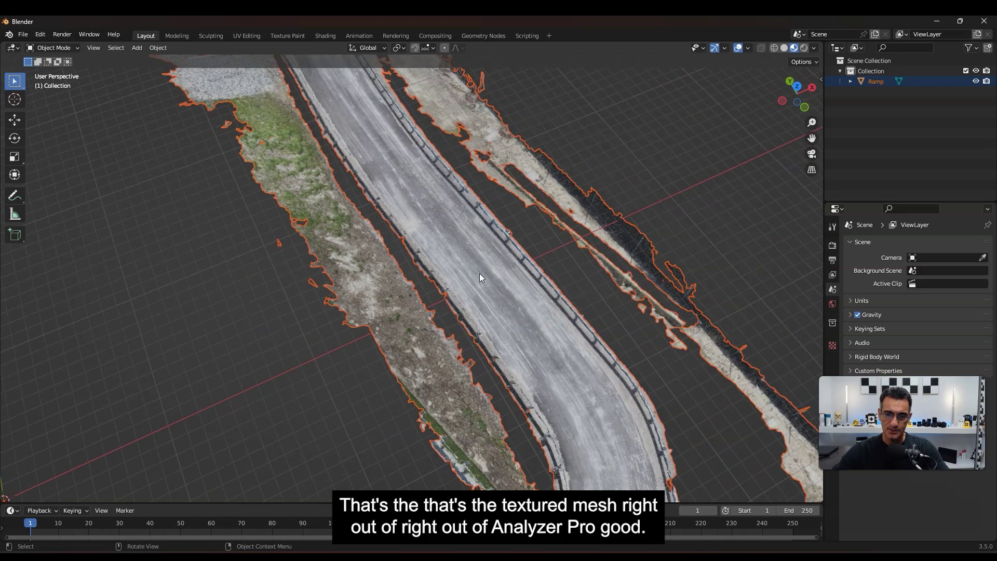
Switch back to AnalyzerPro's 3D sketch import with the ramp landscape loaded
mouse_move(314, 559)
mouse_move(384, 558)
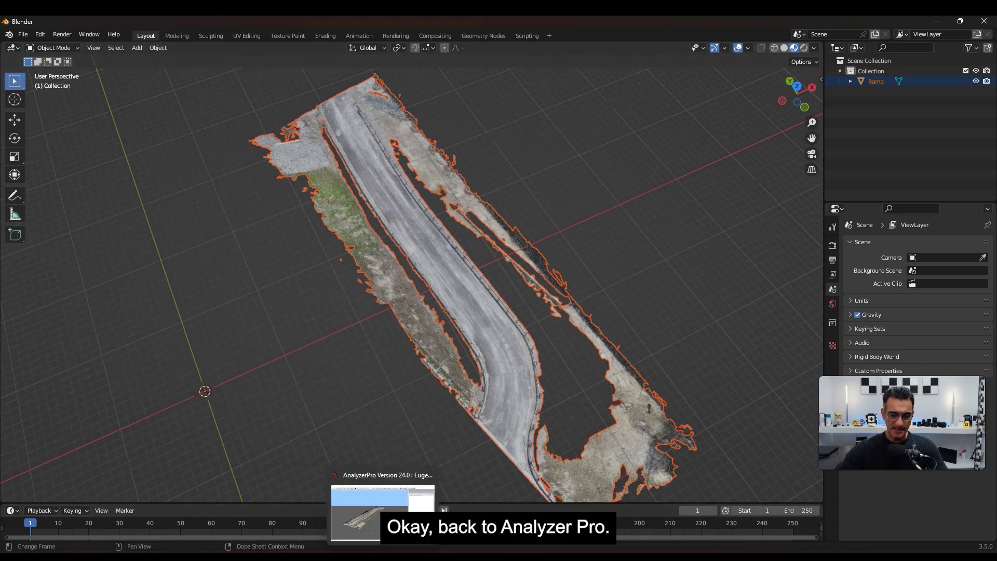
click(384, 512)
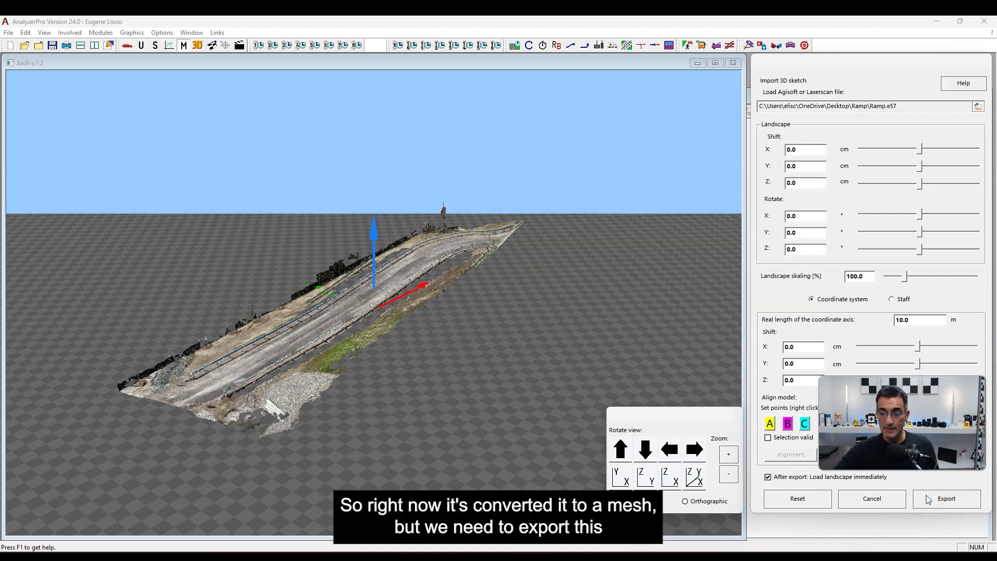
Export the ramp landscape to the desktop's Ramp folder as Ramp in .murlpkg format, loading it immediately
click(948, 500)
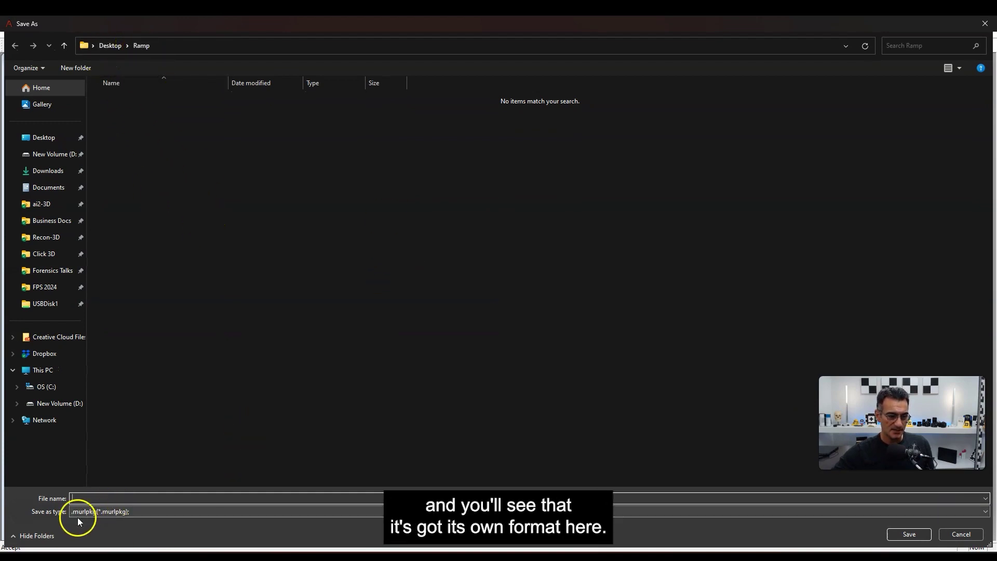
click(136, 498)
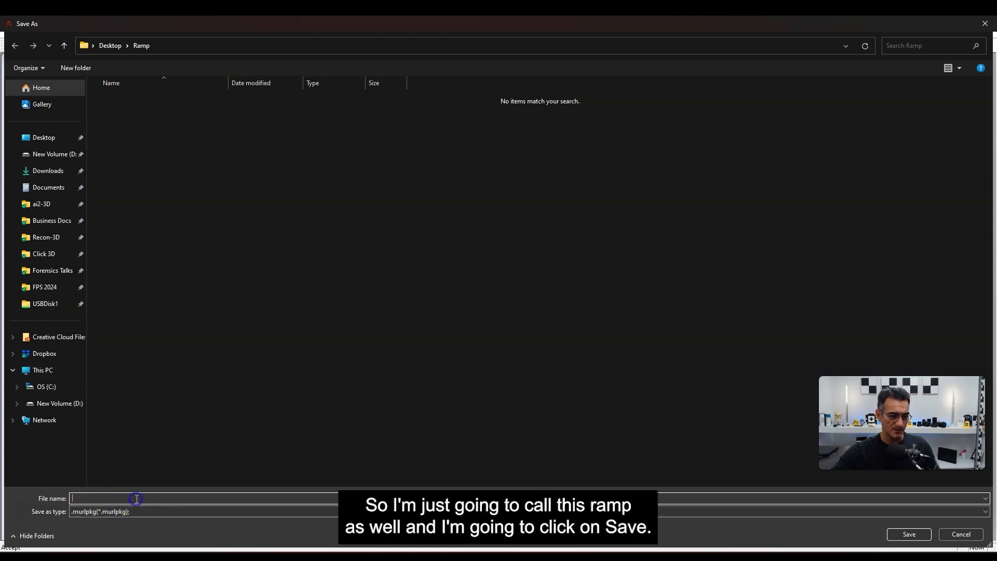
text(Ramp)
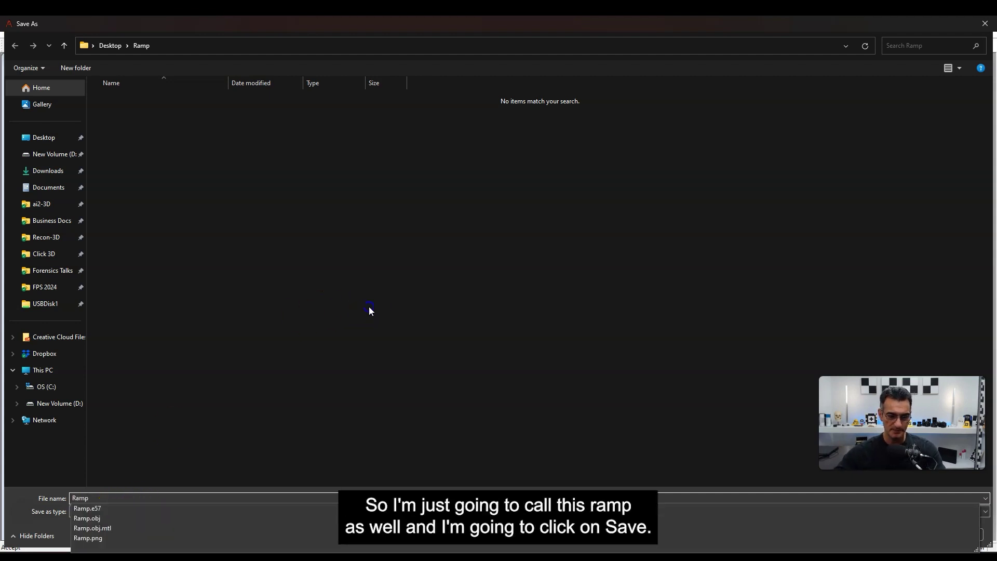
click(369, 311)
click(912, 534)
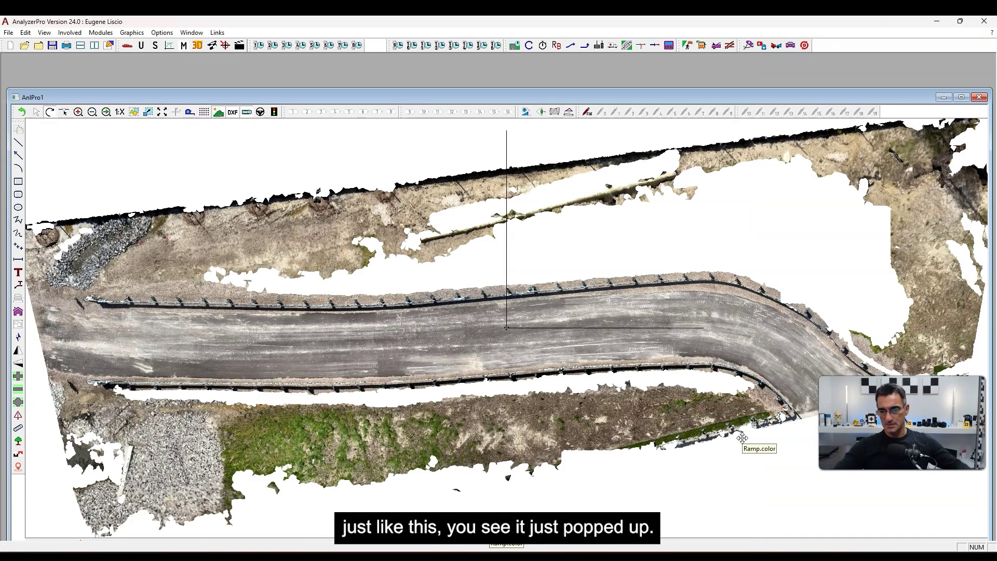
Maximize the sketch window and display the exported ramp landscape in the 3D view
double_click(672, 98)
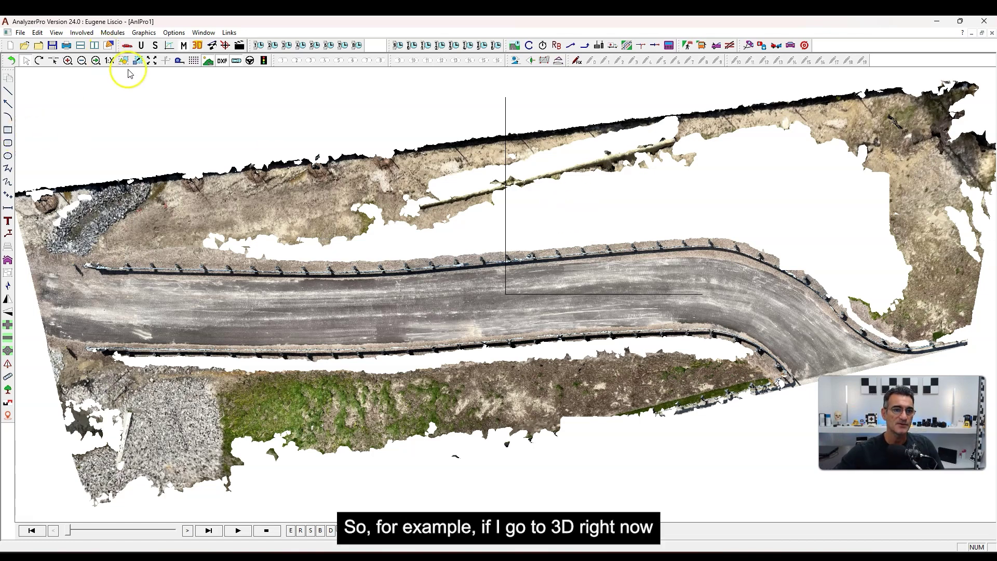
click(198, 45)
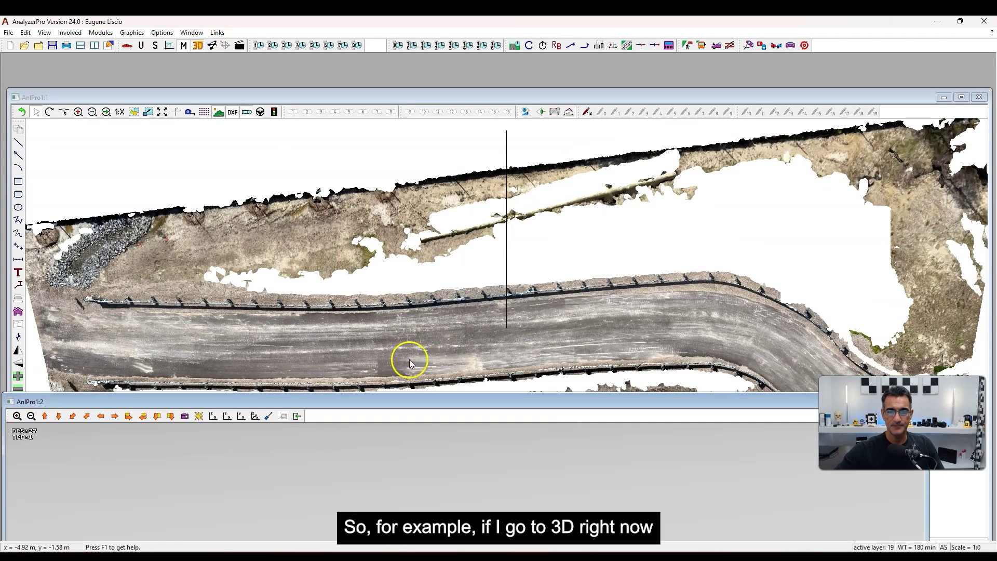
double_click(828, 97)
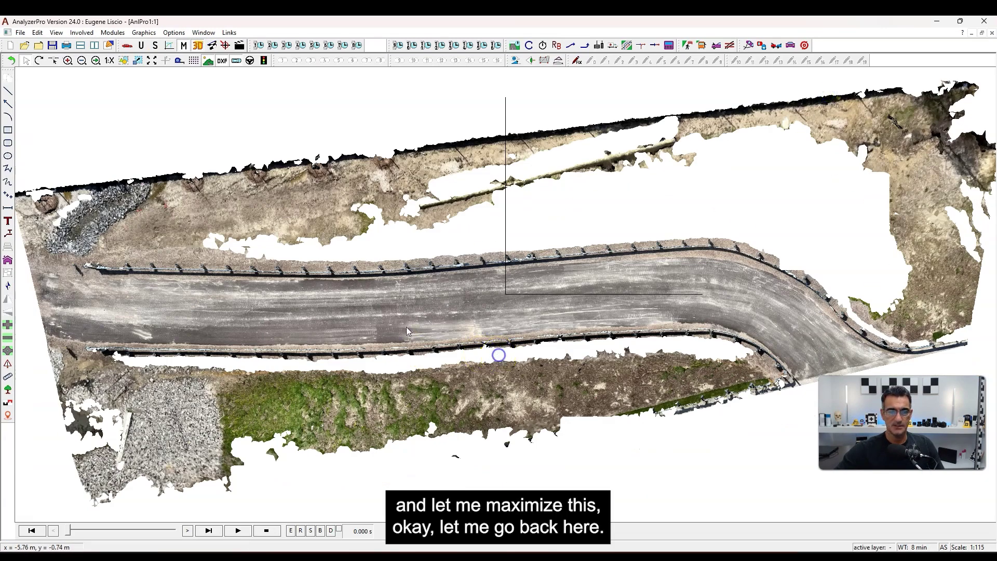
click(197, 46)
drag(438, 285, 552, 340)
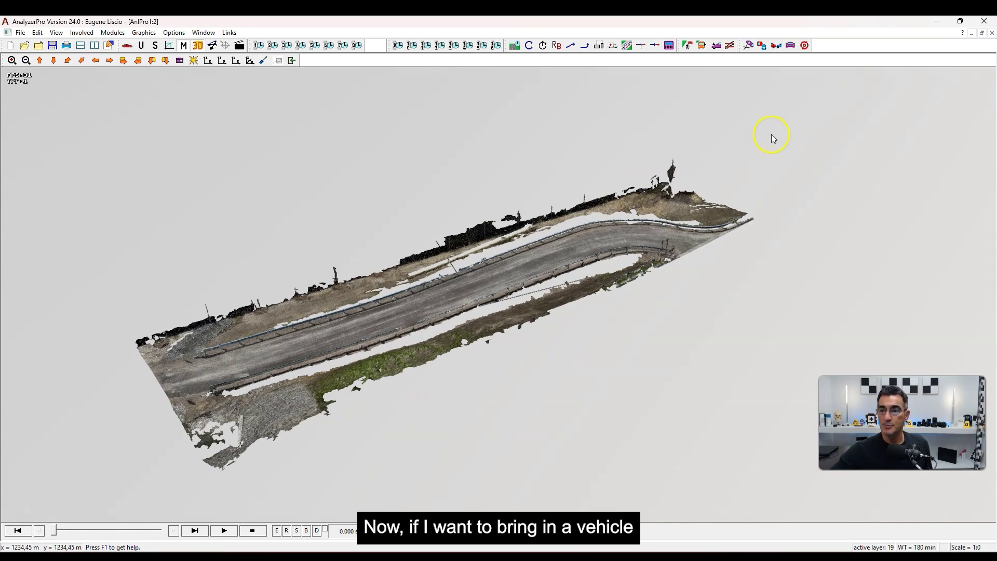
click(257, 46)
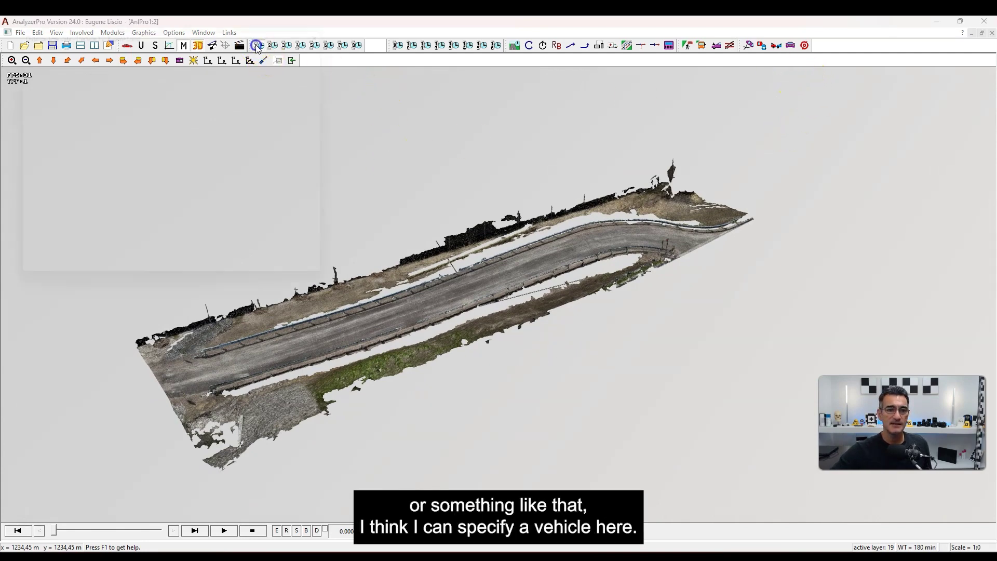
drag(138, 24, 413, 96)
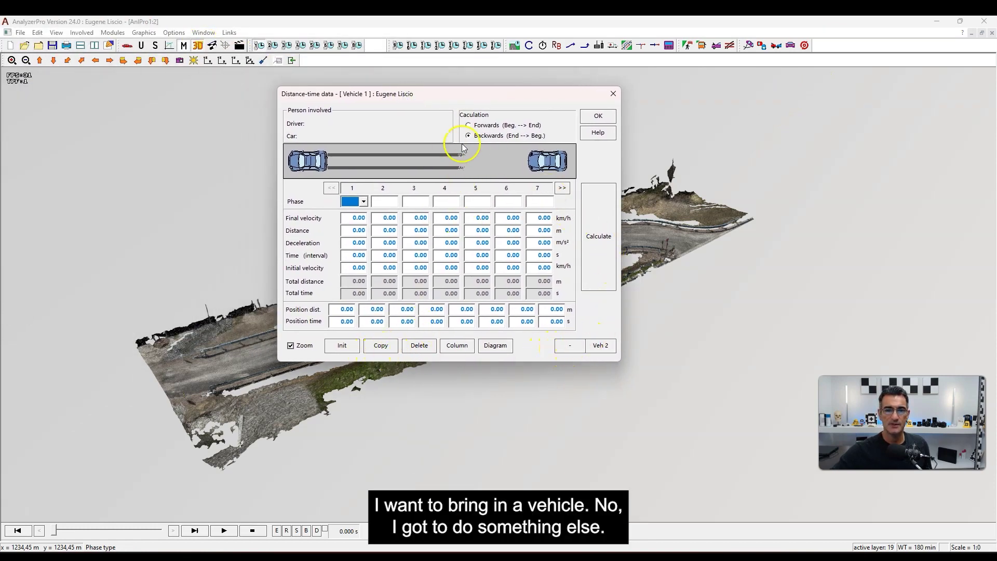
click(598, 115)
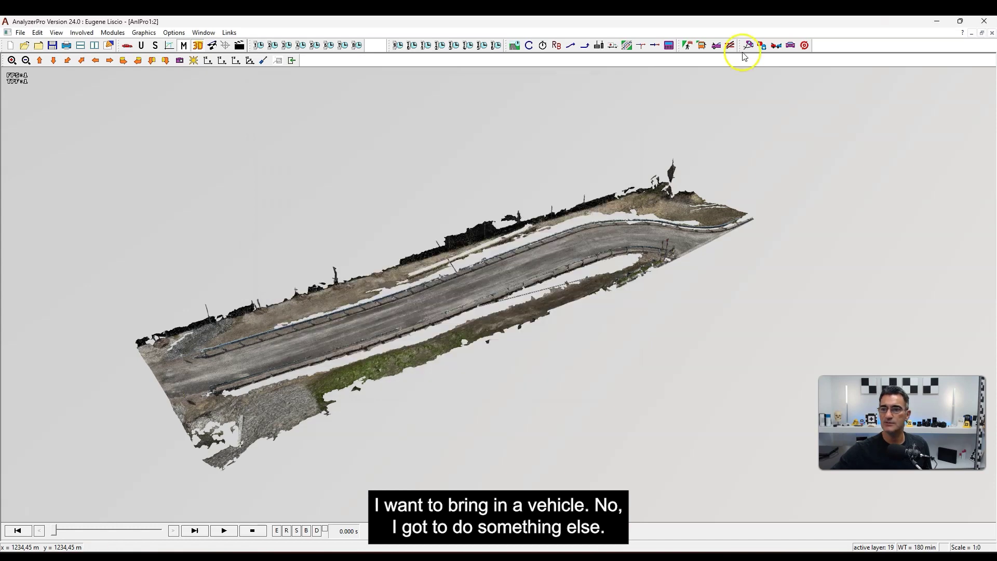
Start the collision-coasting simulation and list the BMW models in the car database for vehicle 1
click(790, 45)
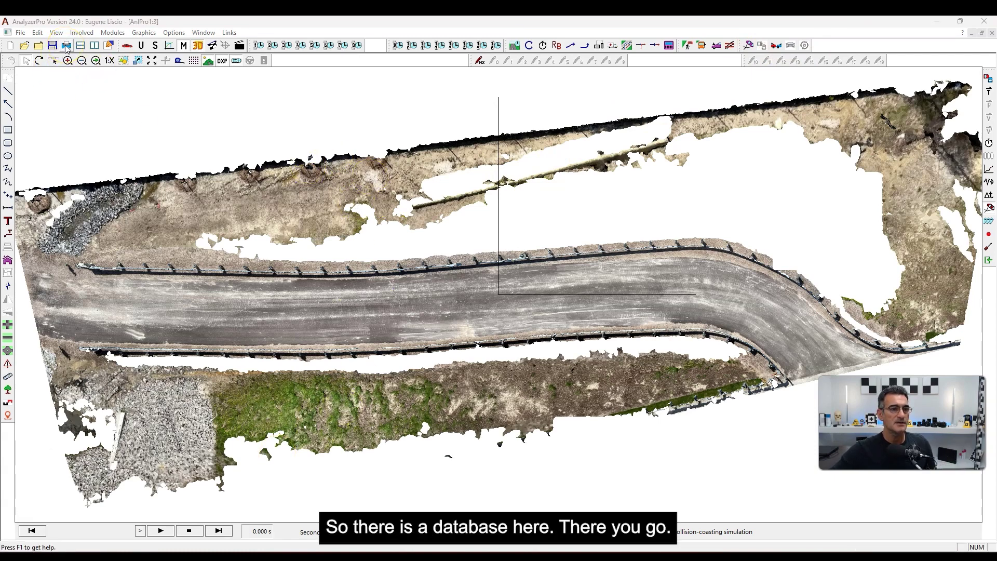
click(127, 46)
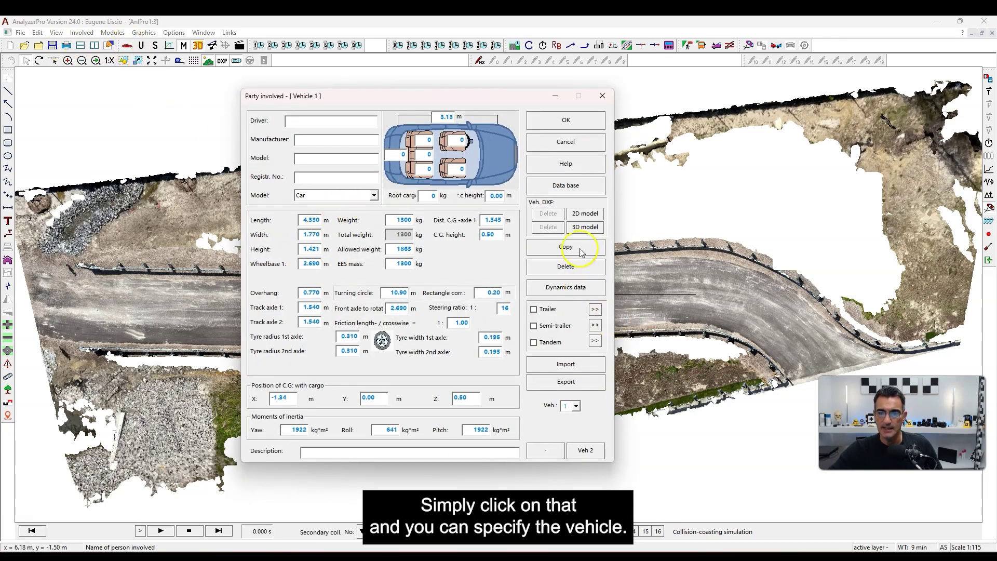
click(566, 187)
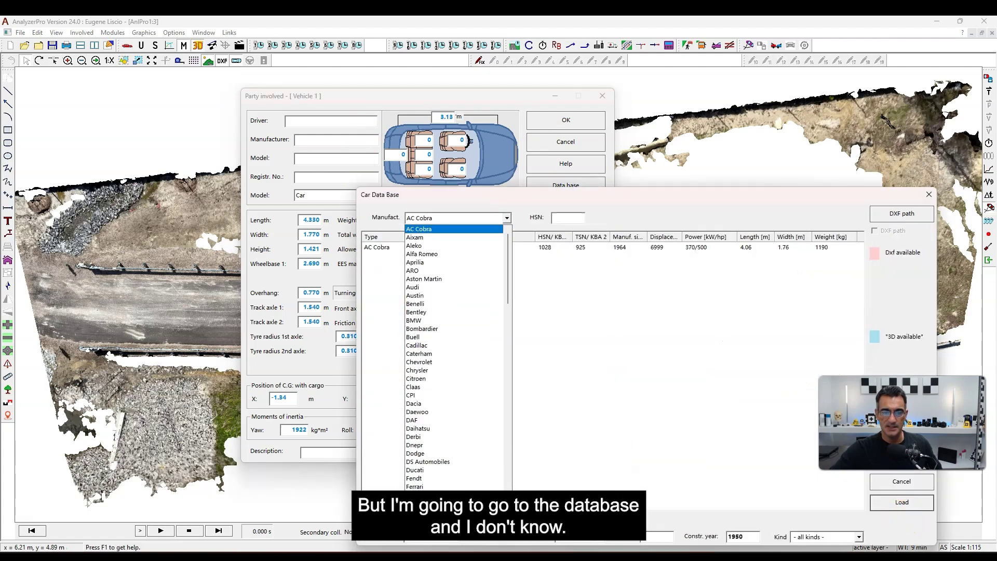
click(426, 320)
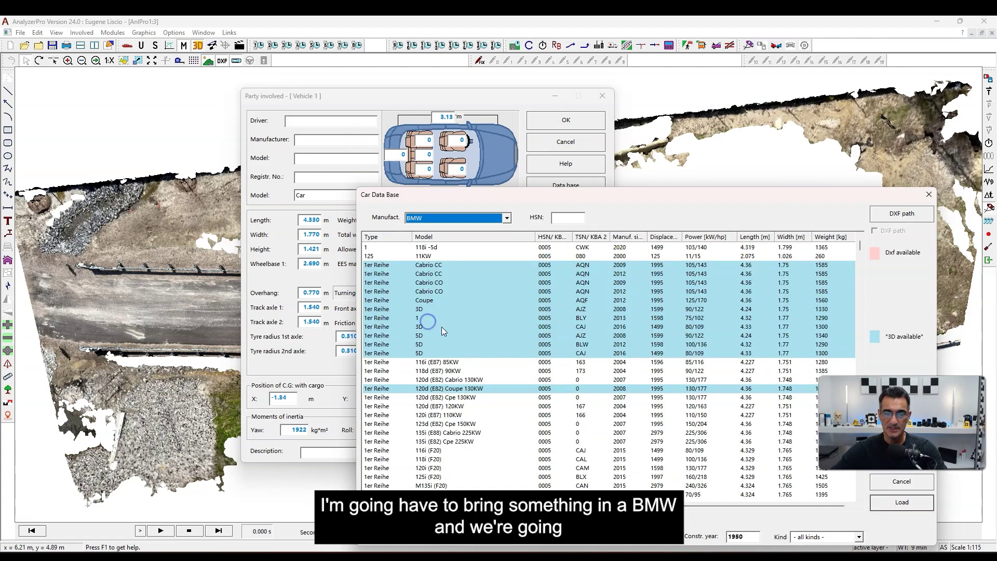
Load the BMW 5er Reihe 523i (F11) Touring 150KW with its 3D model as vehicle 1 and accept its data
scroll(441, 329, down, 1)
scroll(451, 340, down, 15)
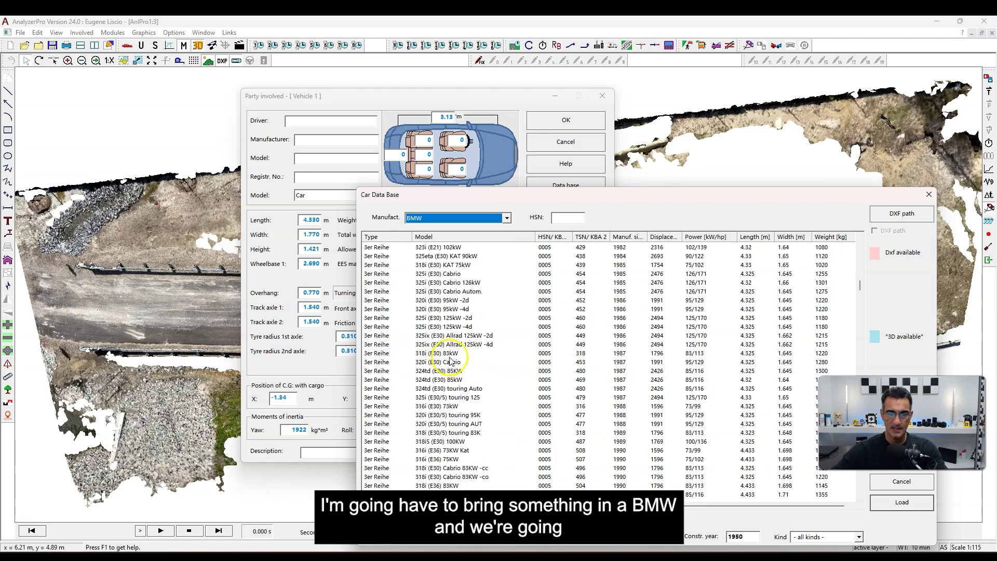
scroll(459, 356, down, 20)
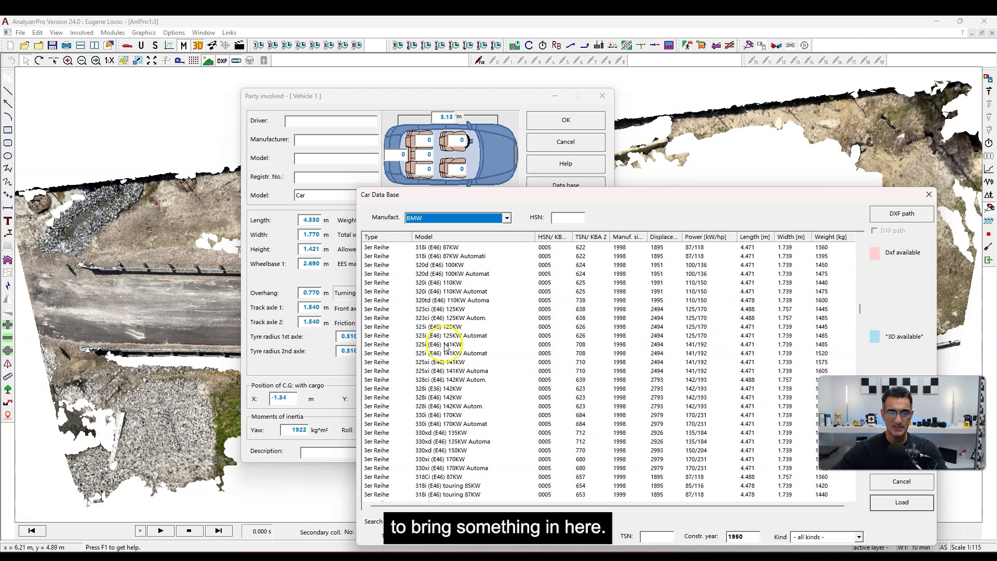
scroll(453, 346, down, 15)
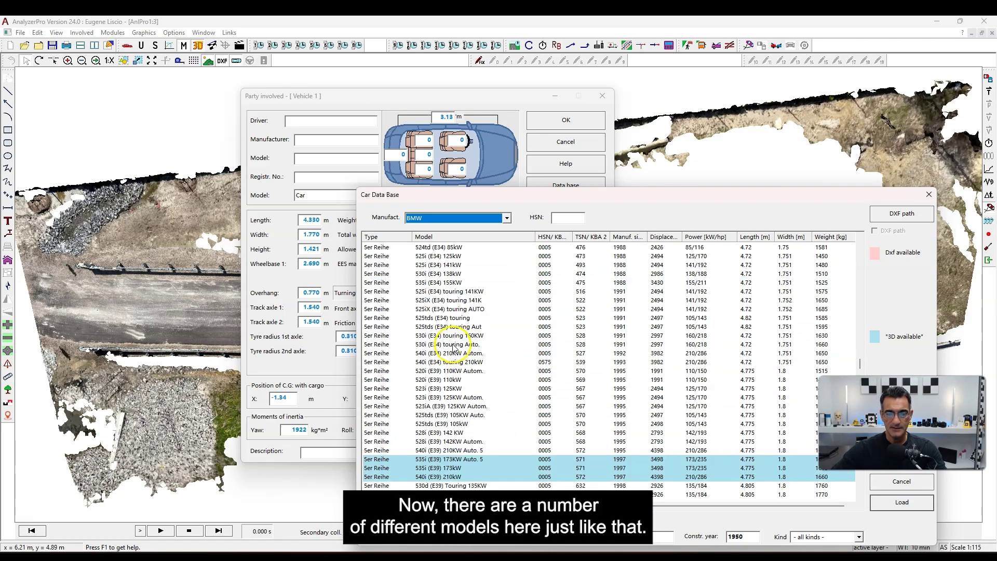
click(435, 319)
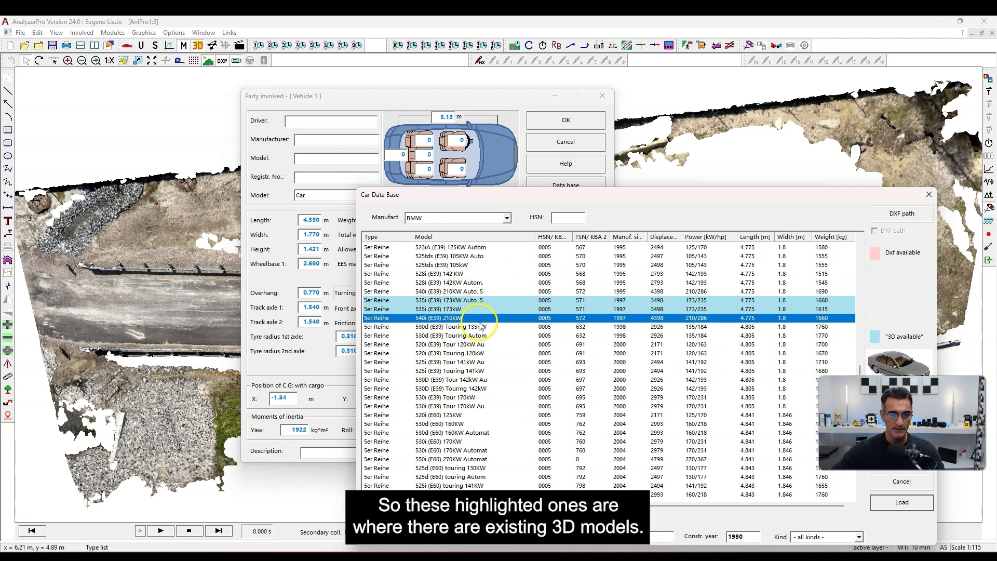
scroll(480, 326, down, 10)
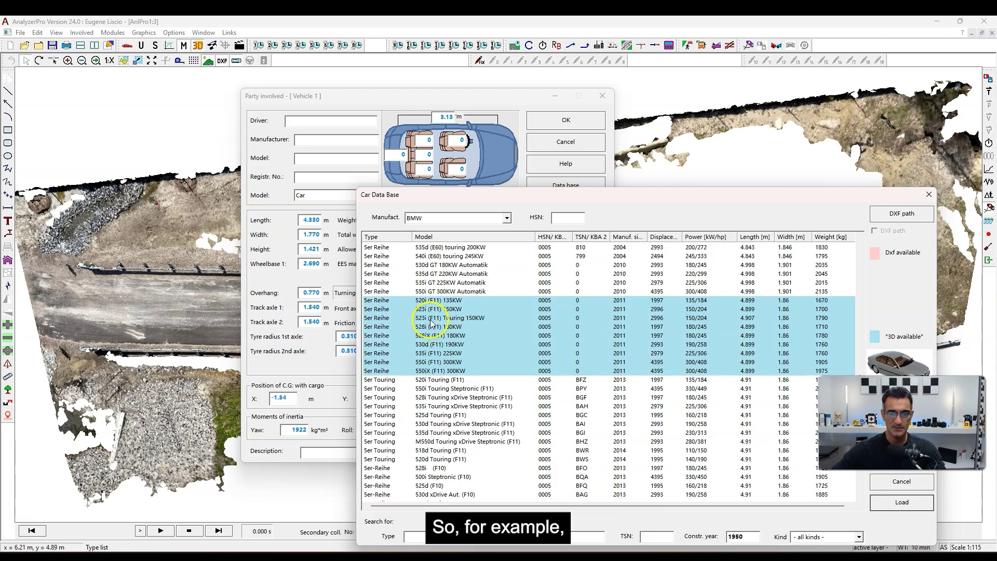
click(429, 318)
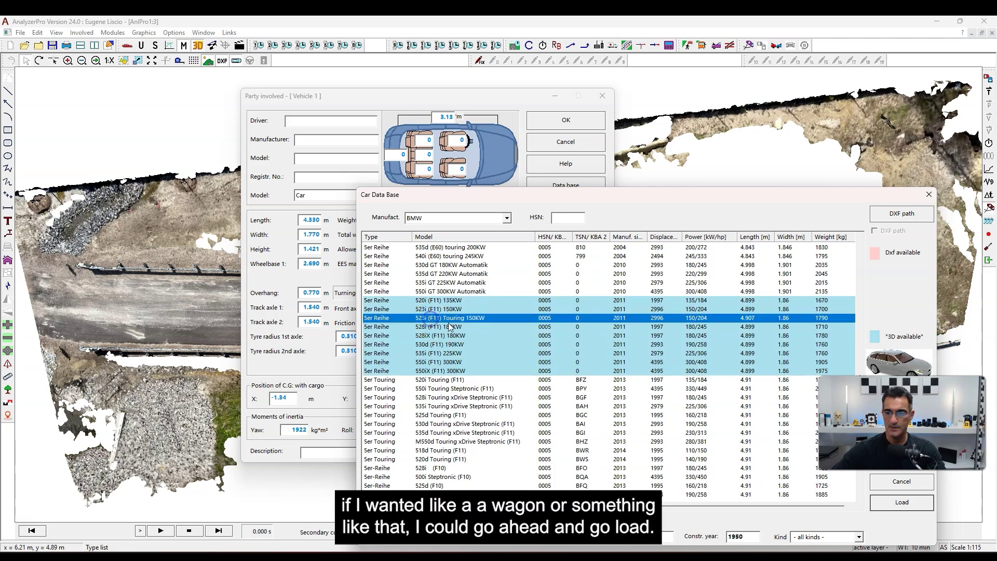
click(902, 503)
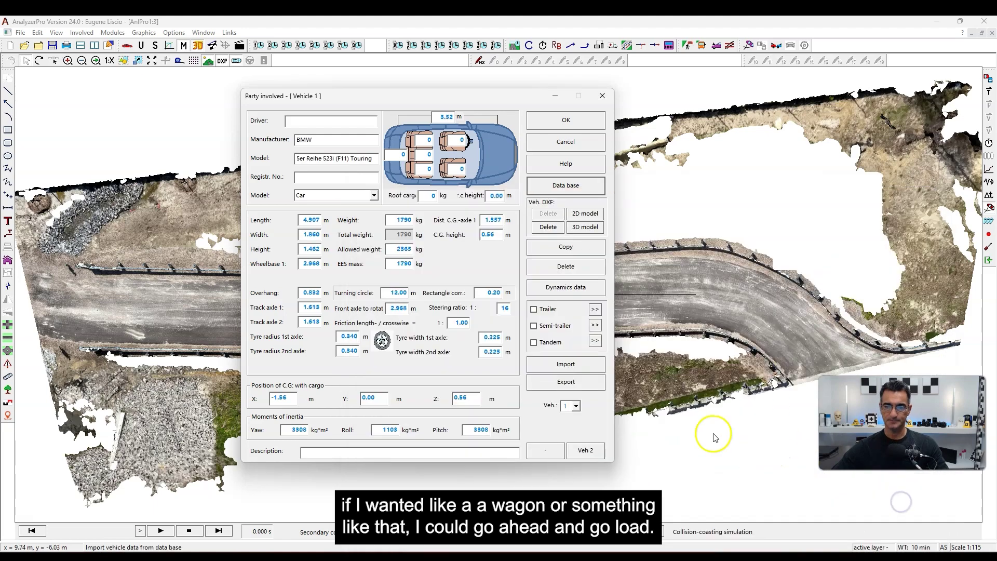
click(558, 121)
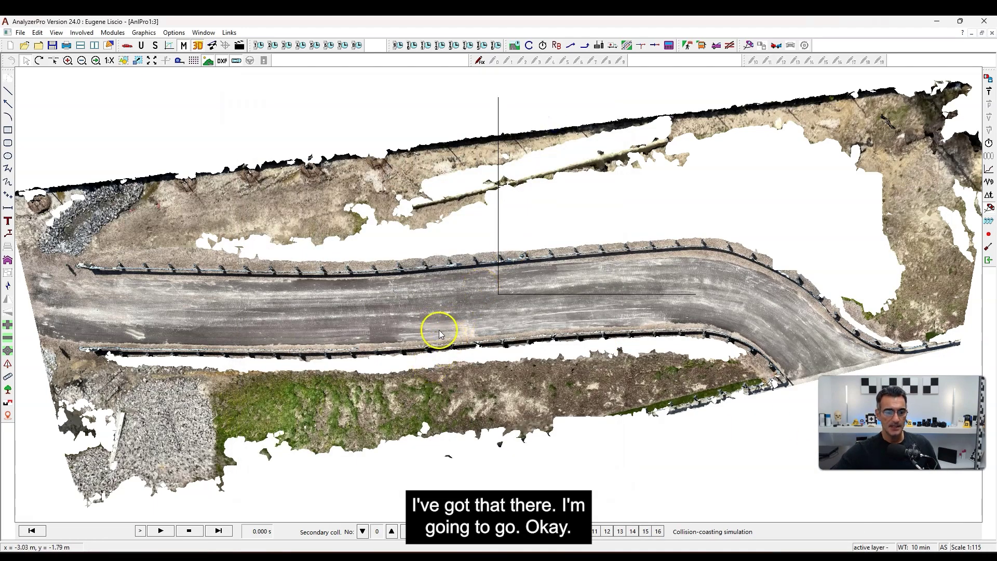
Calculate vehicle 1's first distance-time phase with a 4 s interval and an initial velocity of 40 km/h, and accept it
click(260, 46)
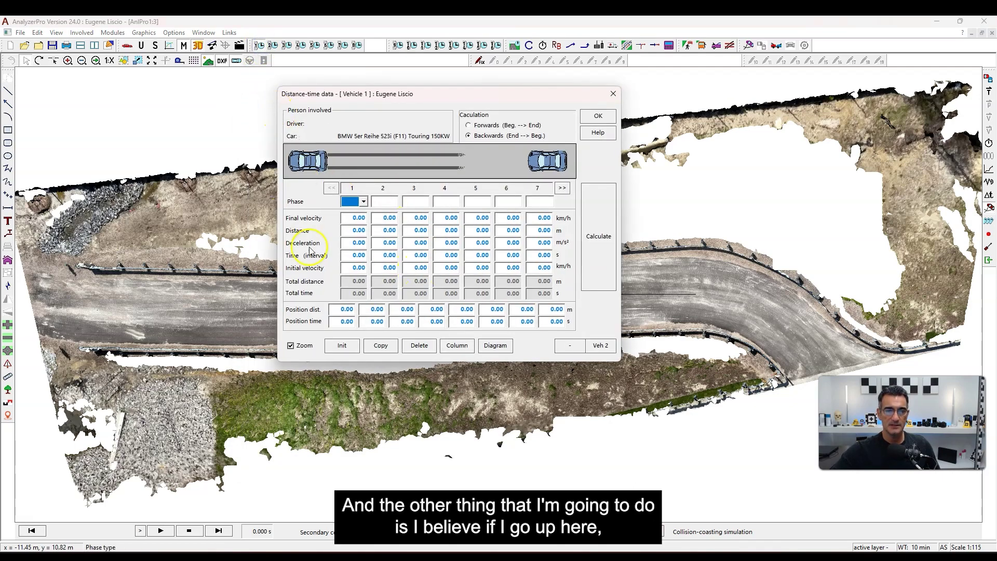
click(357, 255)
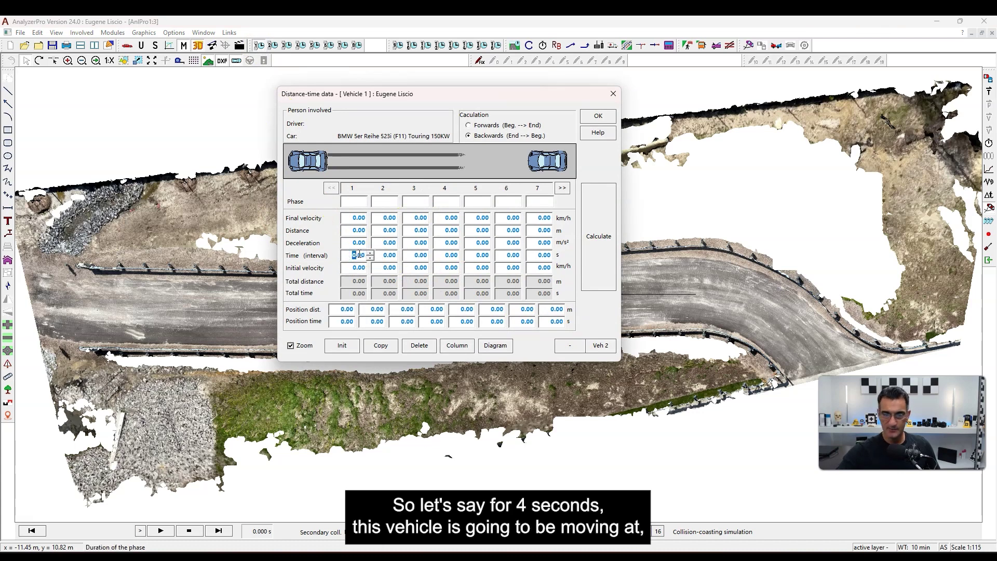
text(4)
click(356, 268)
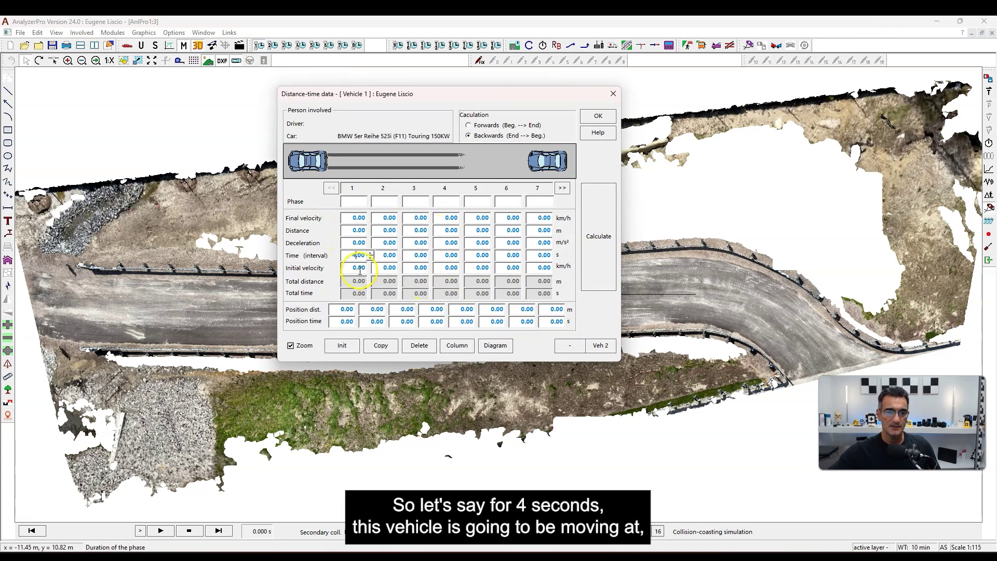
click(355, 268)
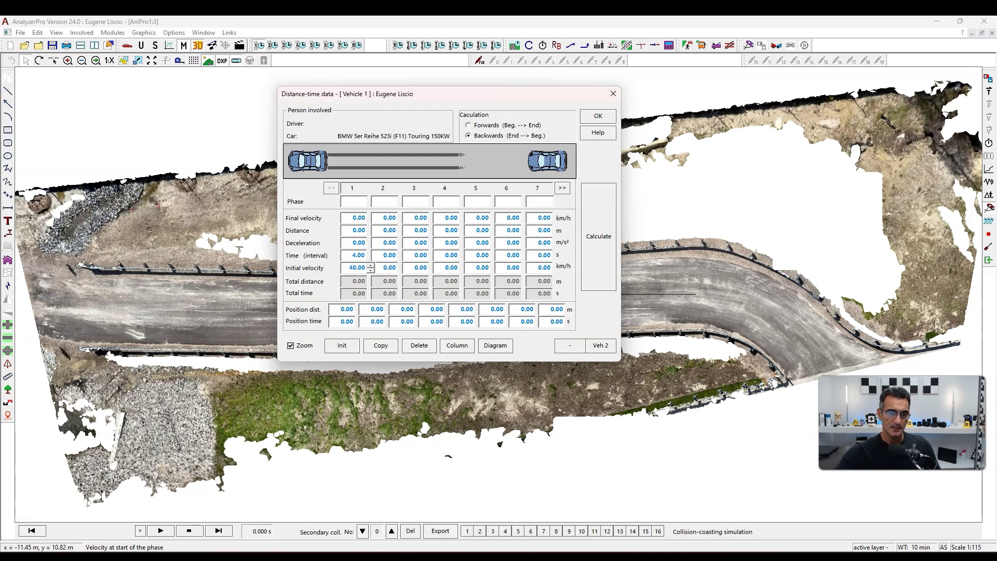
text(4)
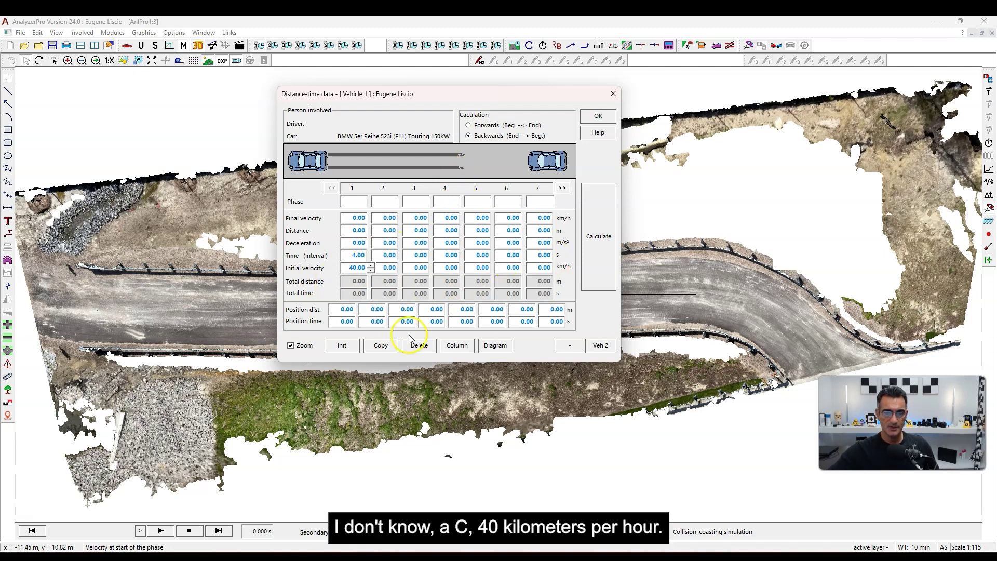
click(599, 243)
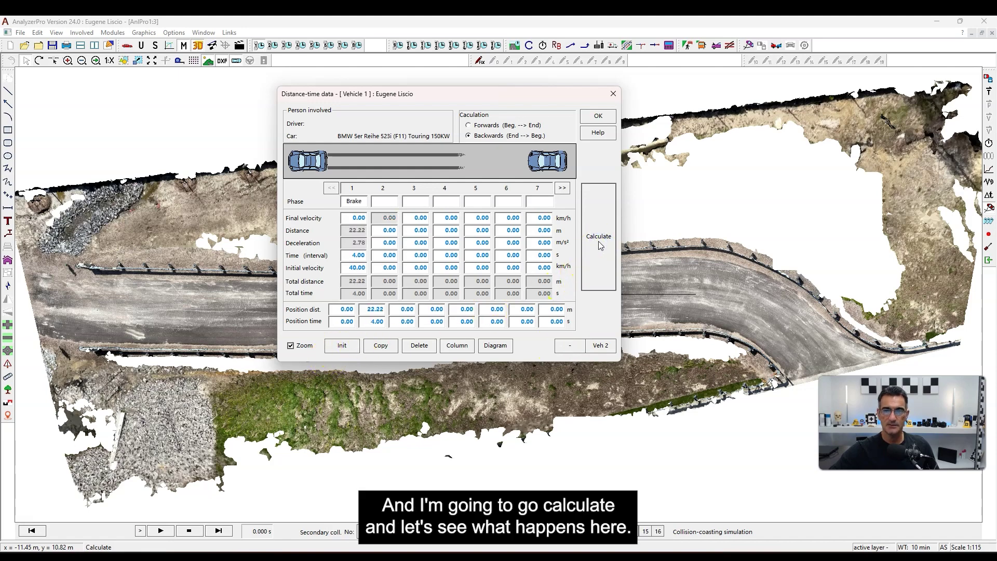
click(598, 115)
Return to the 3D view and check the loaded car's placement on the ramp
scroll(434, 294, down, 3)
scroll(434, 294, down, 3)
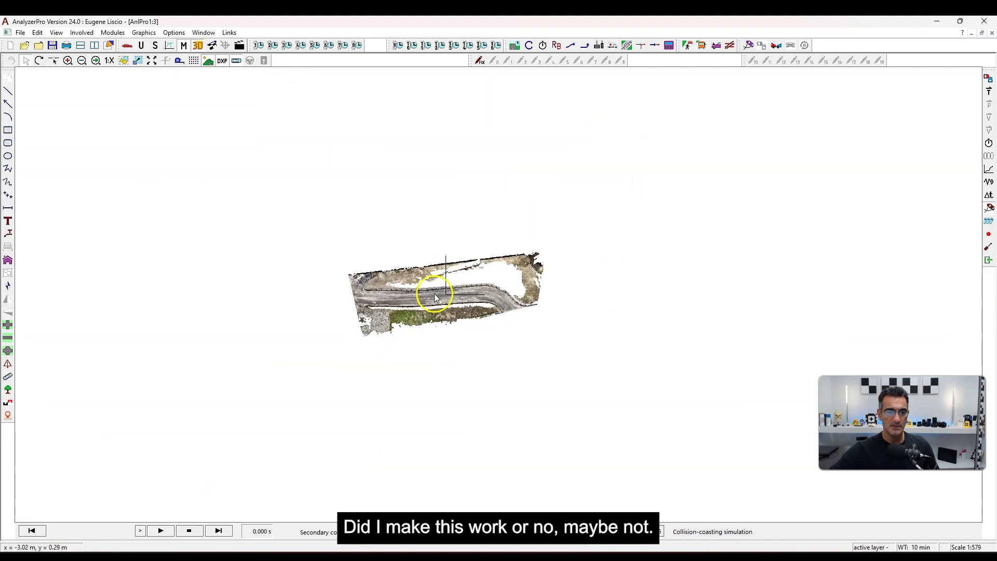
scroll(438, 290, up, 5)
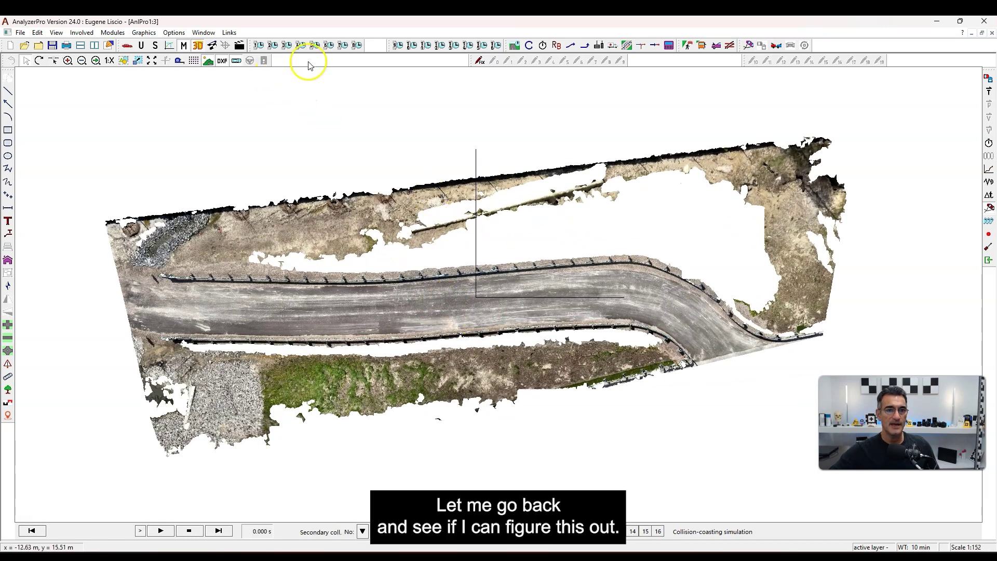
click(198, 45)
drag(510, 359, 483, 380)
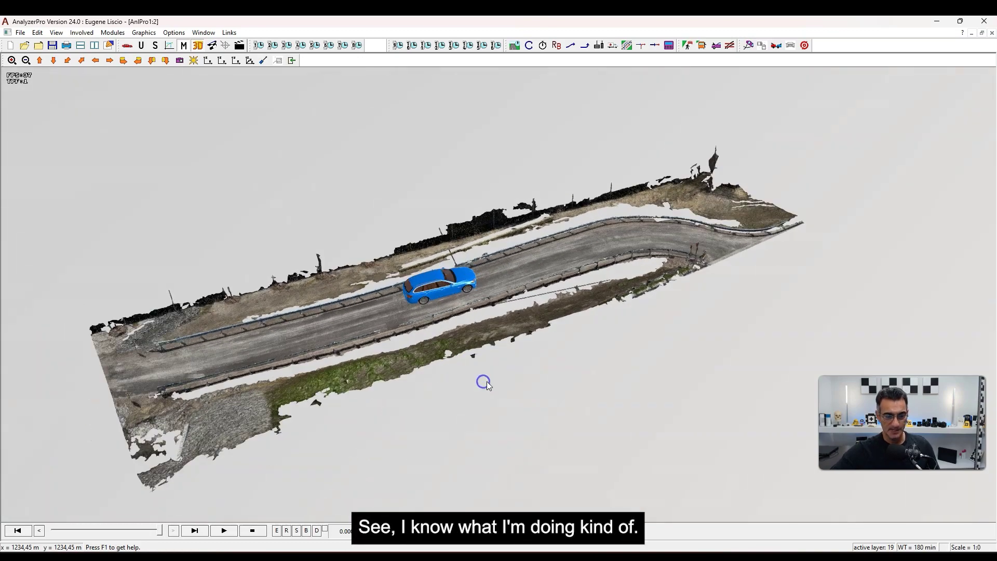
Play the car's motion along the ramp and rewind it to the start
click(224, 530)
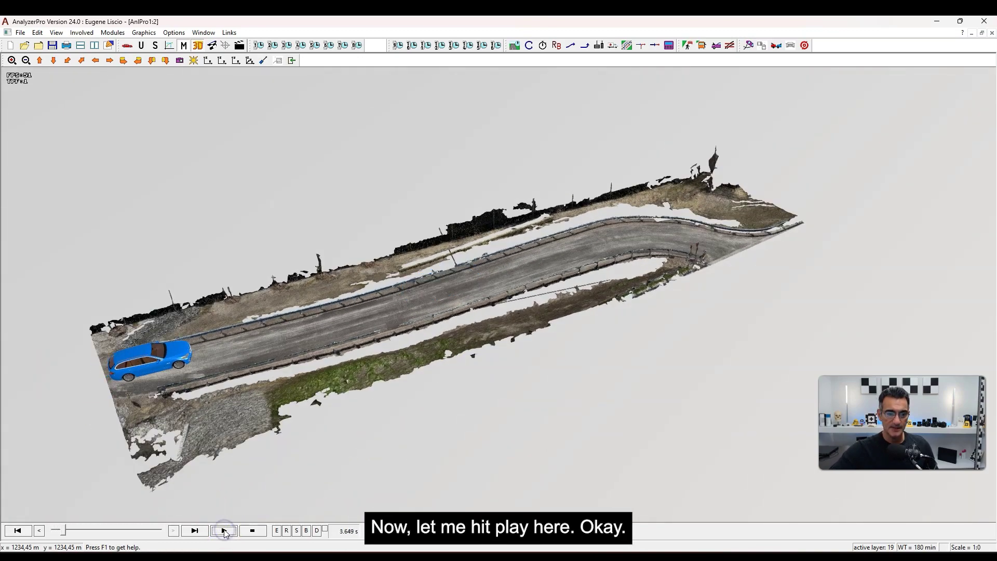
drag(456, 417, 554, 363)
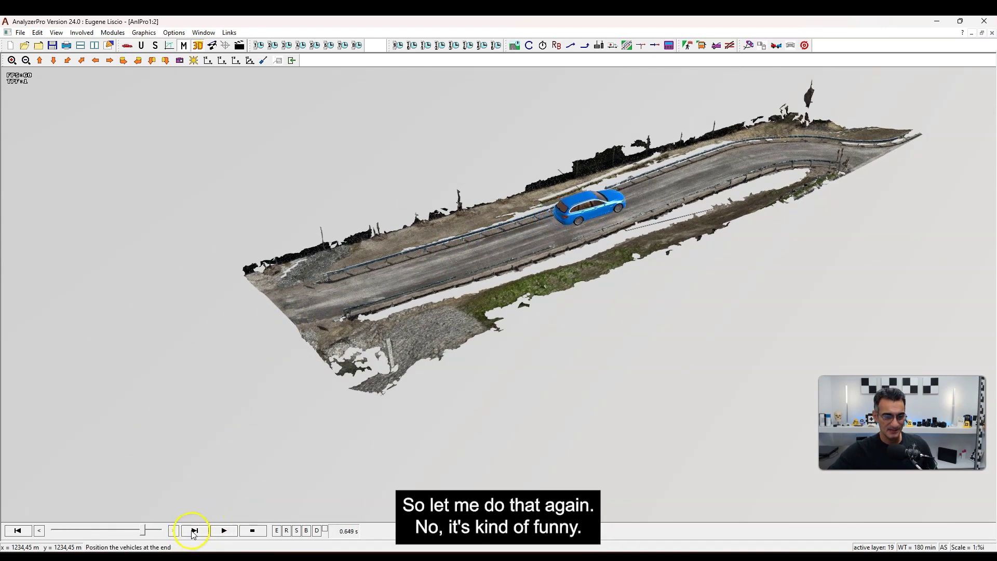
click(17, 530)
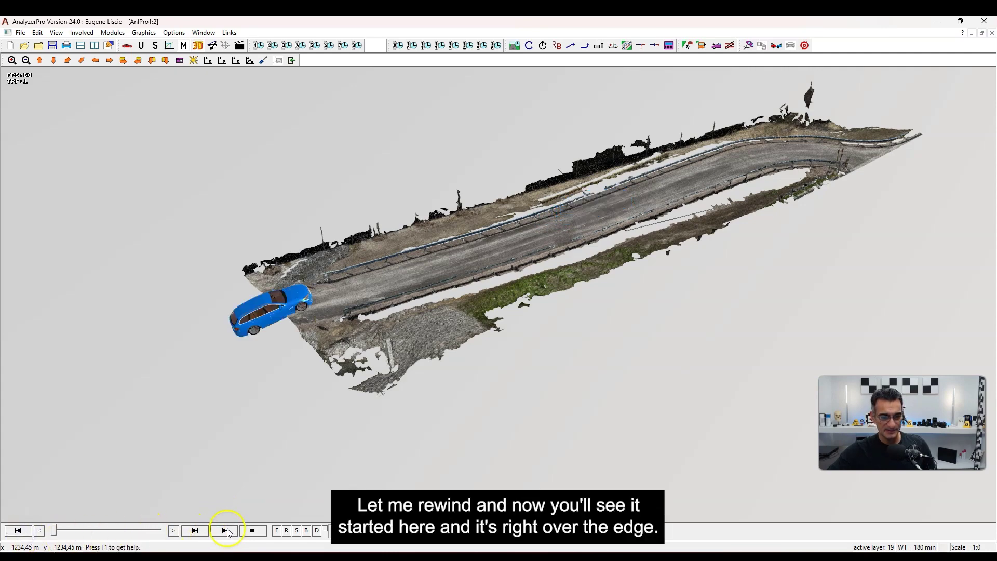
Replay the car's motion along the ramp, observing it from several angles, and stop the playback
drag(305, 318, 281, 310)
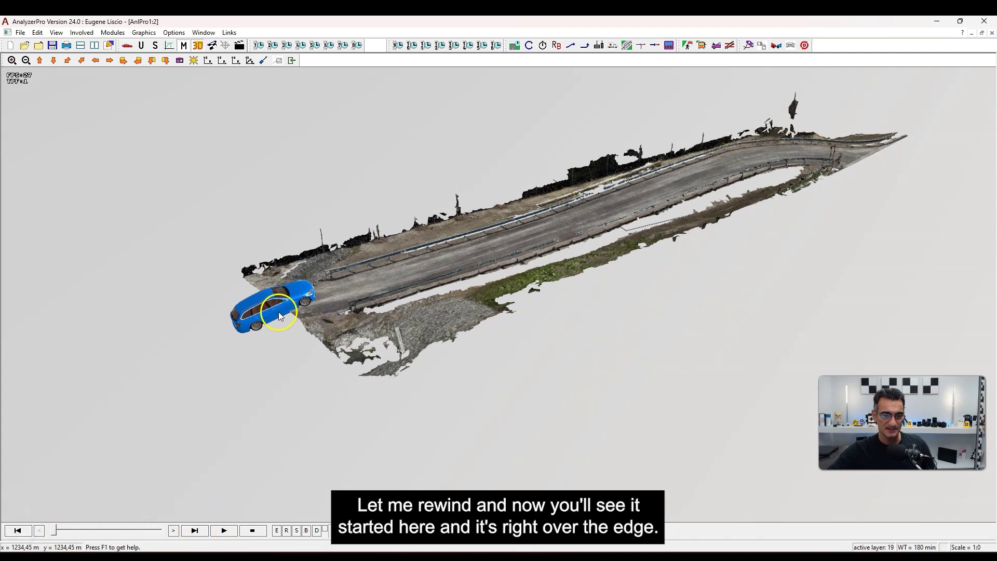
click(225, 530)
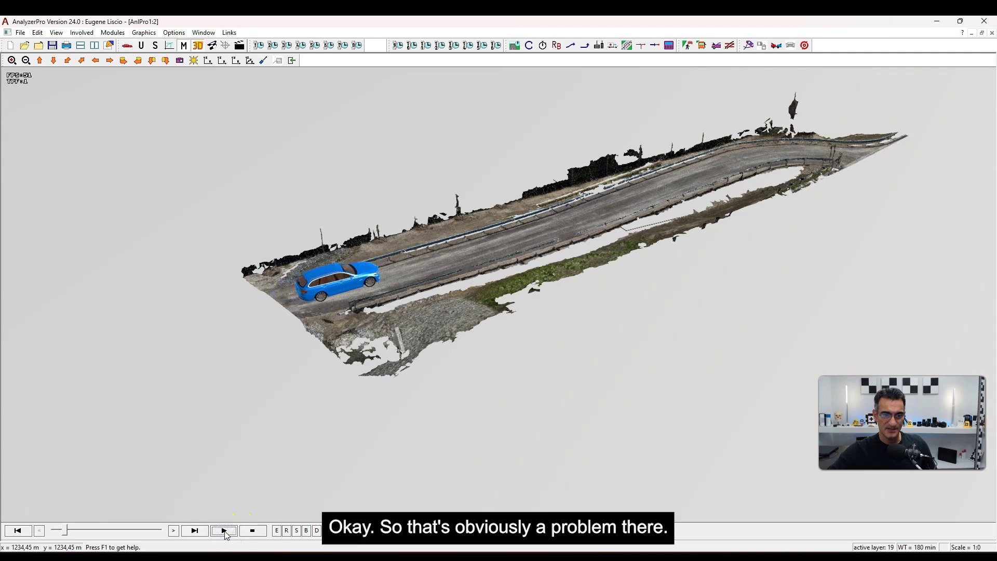
drag(584, 303, 536, 336)
click(254, 530)
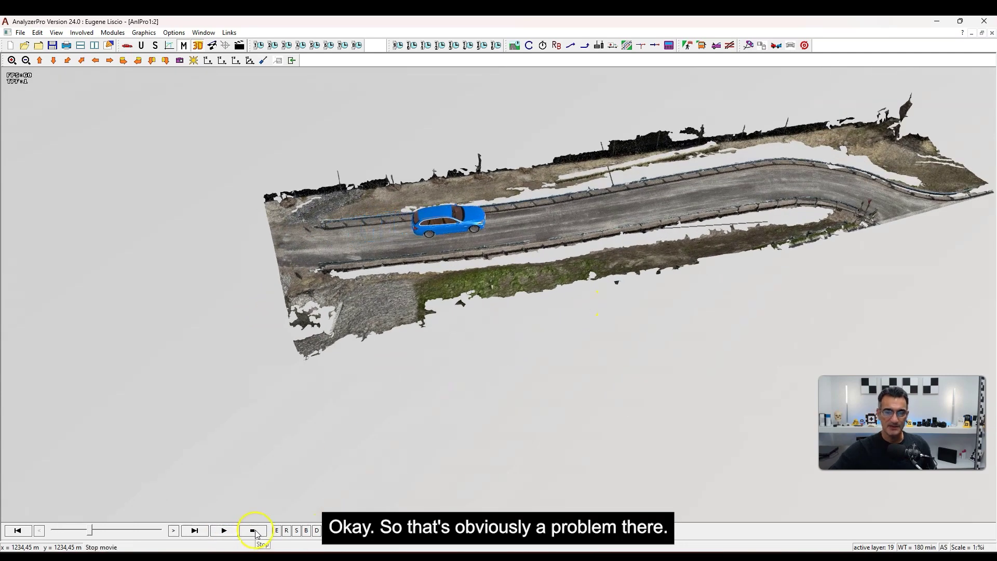
drag(584, 306, 645, 272)
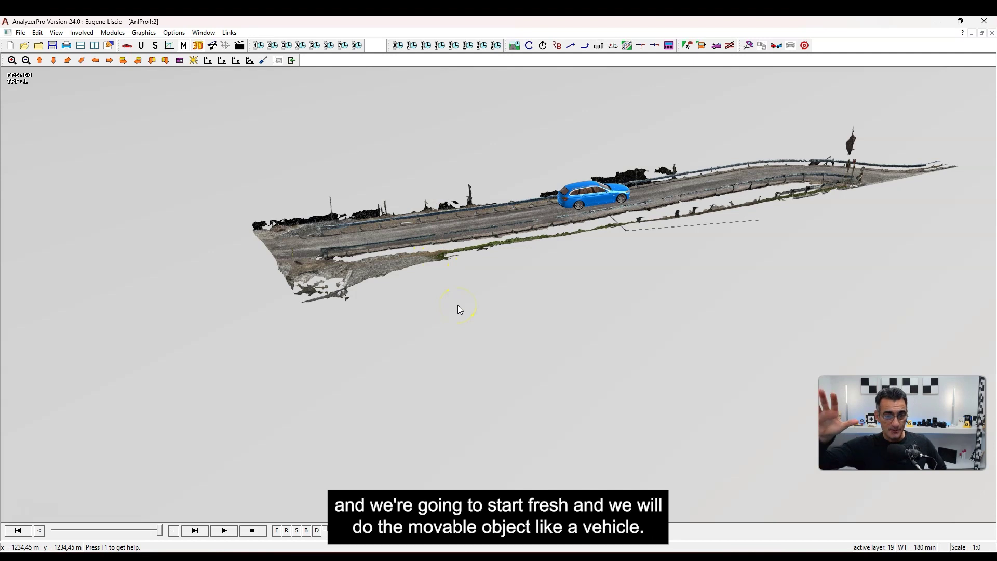
Close the ramp animation and, in a fresh project, open the laser scan import for a vehicle / movable object
key(ctrl+F4)
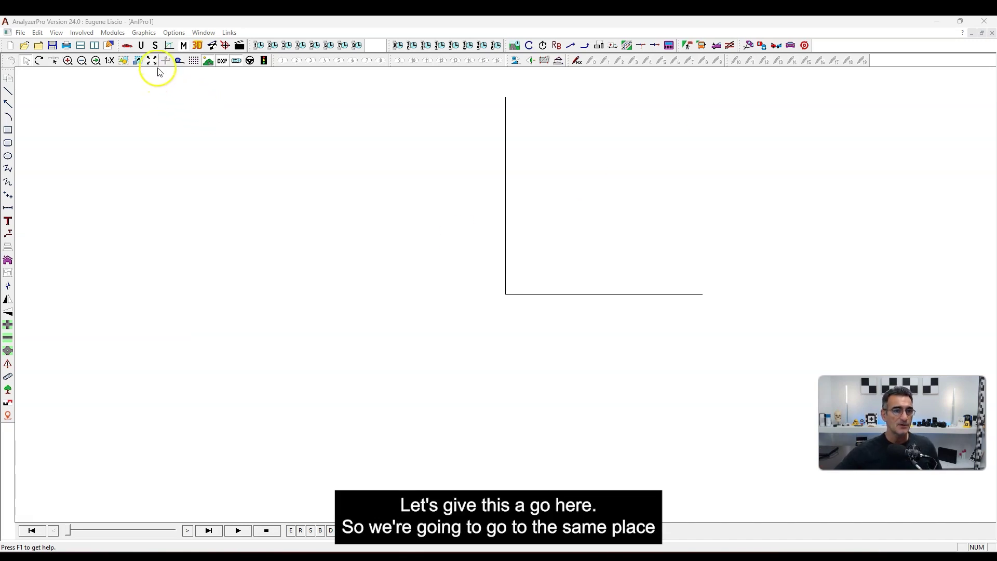
click(145, 32)
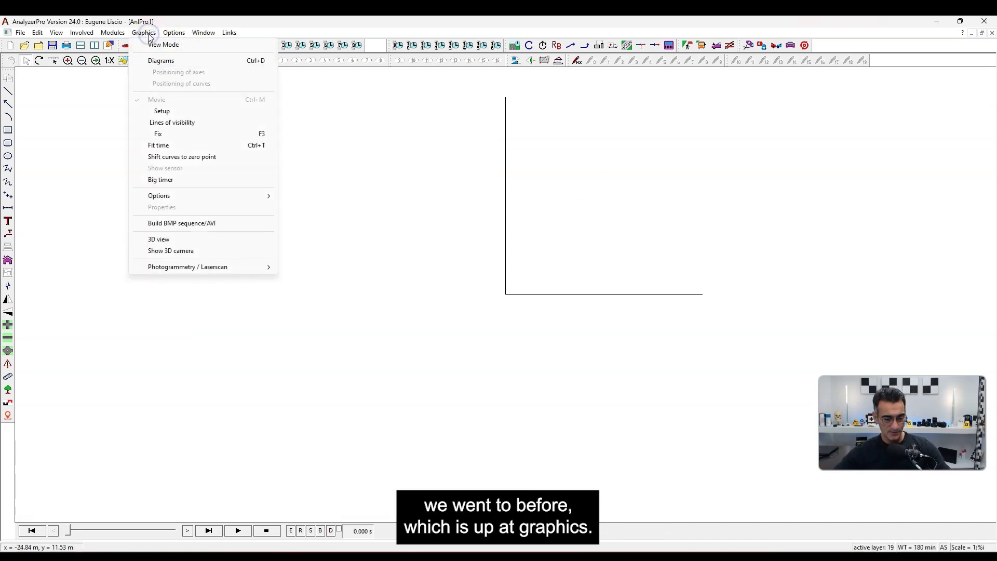
mouse_move(216, 267)
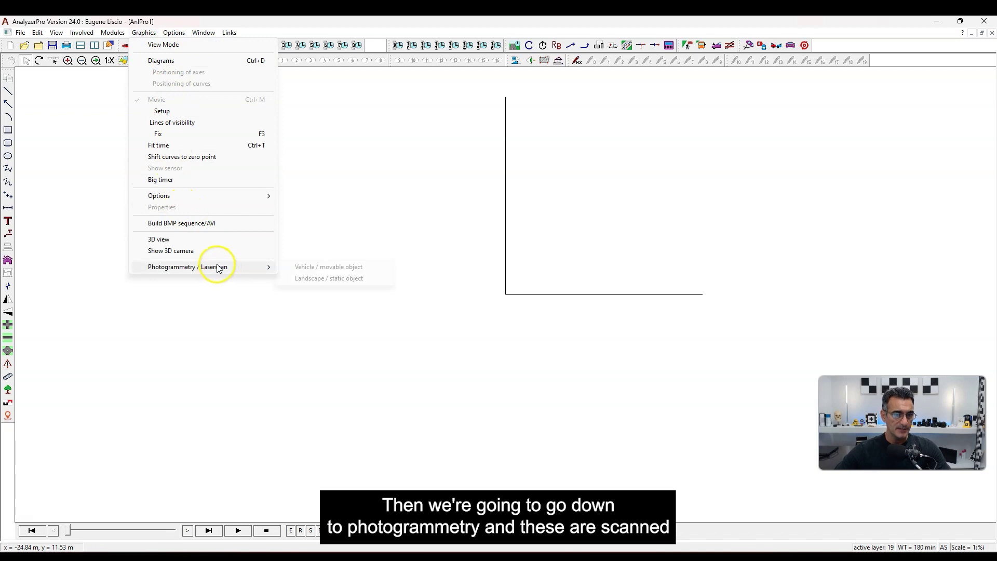
click(329, 267)
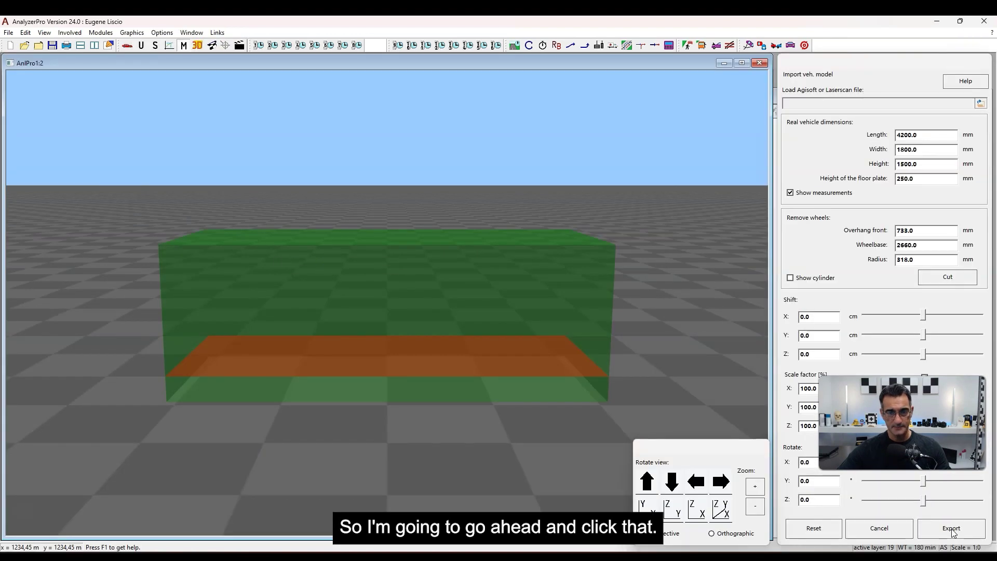
drag(527, 323, 410, 345)
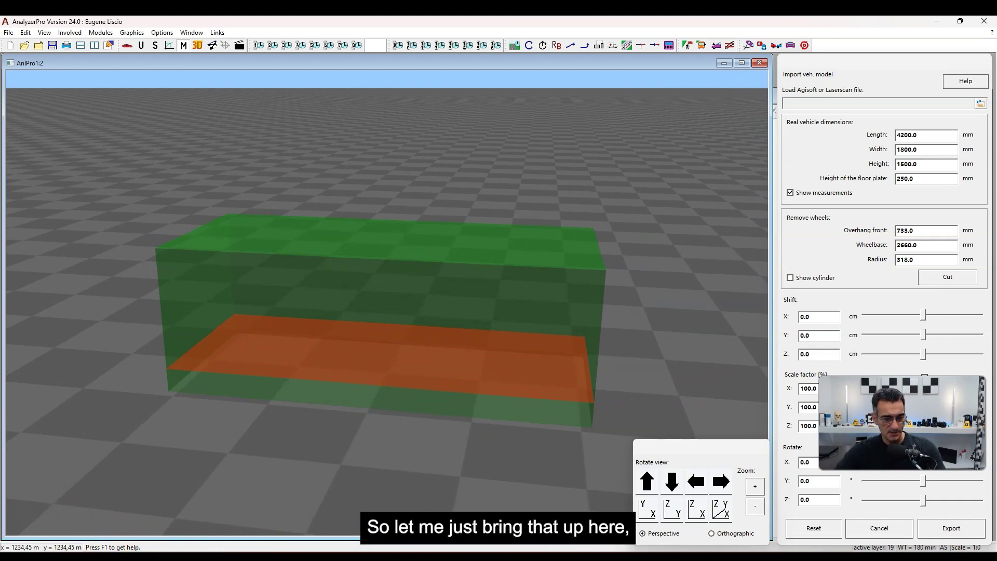
Open the BMW_5 E57 scan from the BMW 5 folder in CloudCompare and examine the car's point cloud and bounding box
click(98, 535)
click(207, 167)
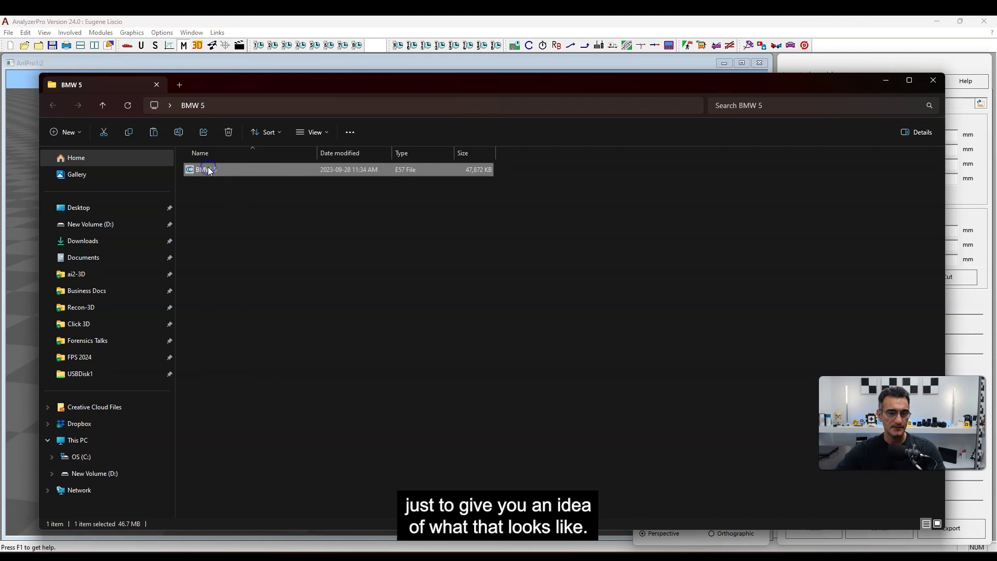
double_click(207, 169)
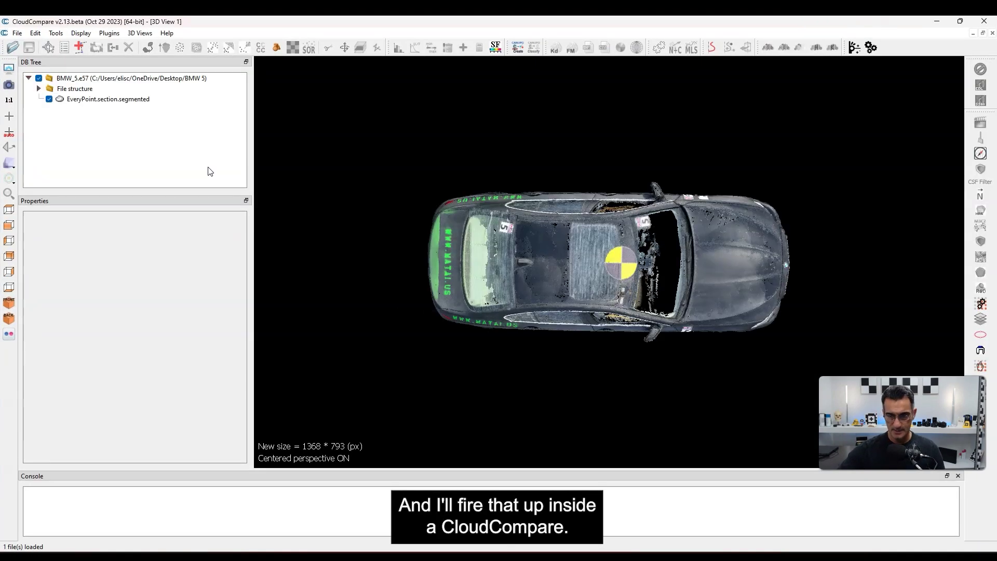
drag(478, 296, 571, 312)
click(88, 99)
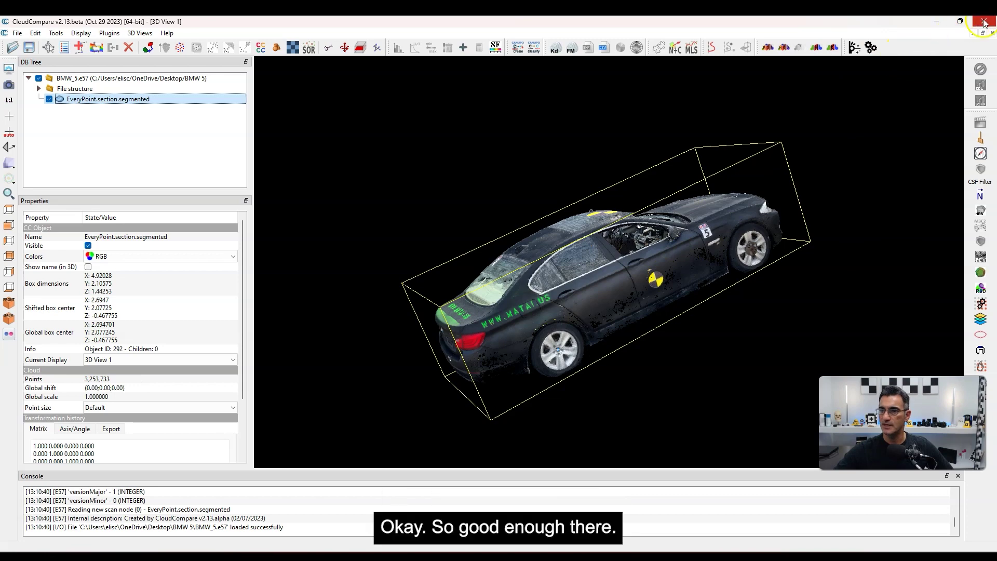
Switch back to AnalyzerPro and load BMW_5.e57 from the desktop's BMW 5 folder as the vehicle model
click(256, 519)
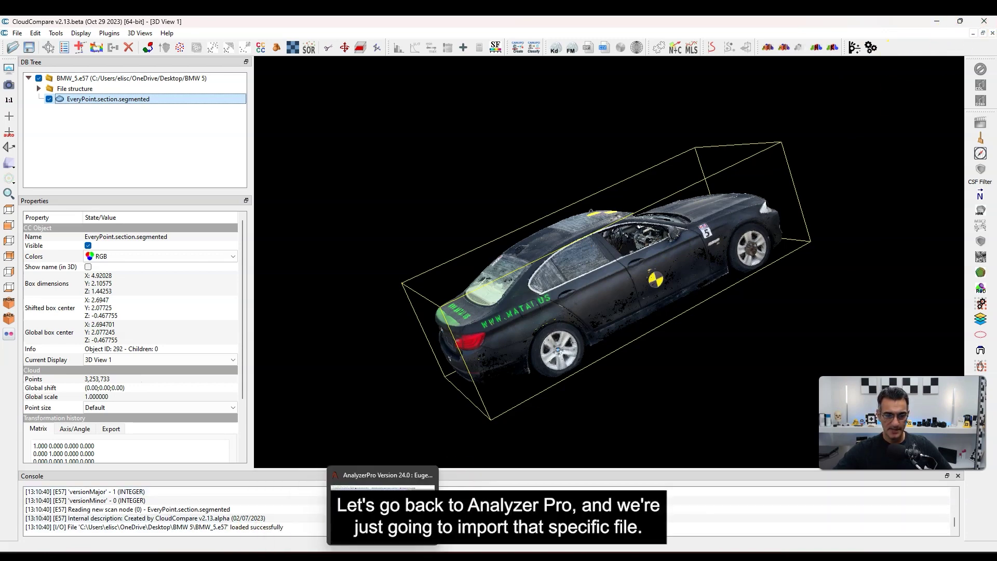
click(403, 557)
click(457, 328)
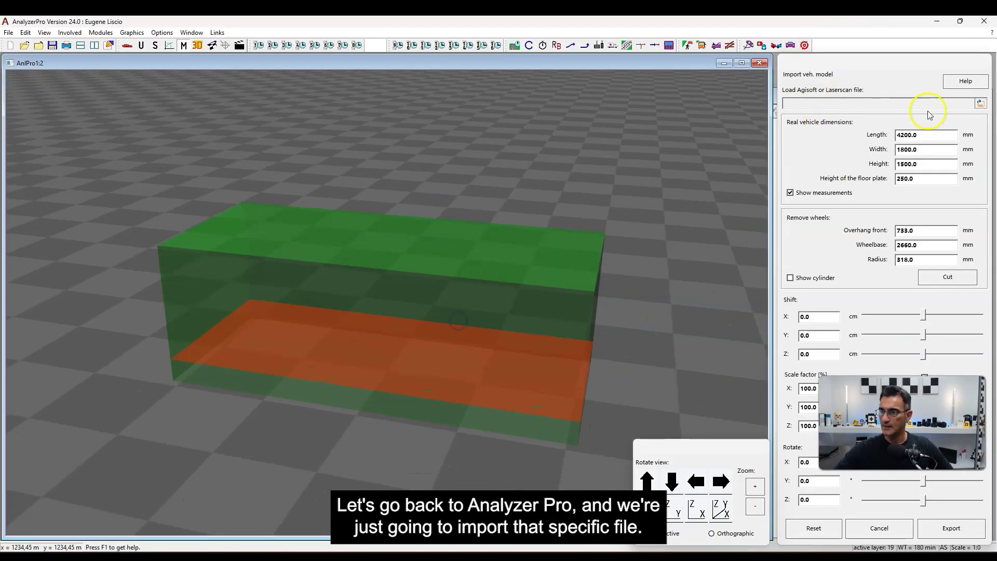
click(984, 106)
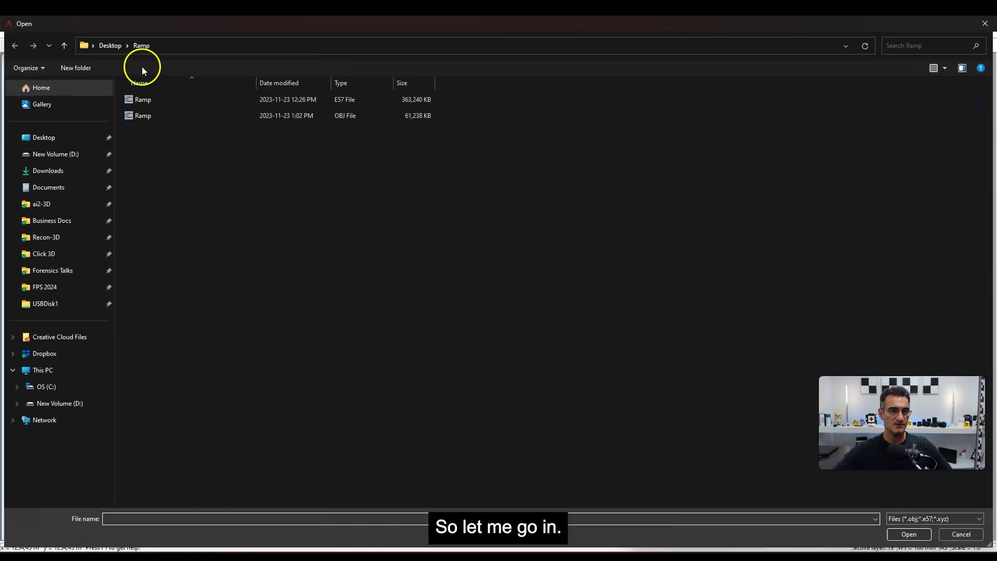
click(117, 46)
double_click(220, 116)
click(137, 100)
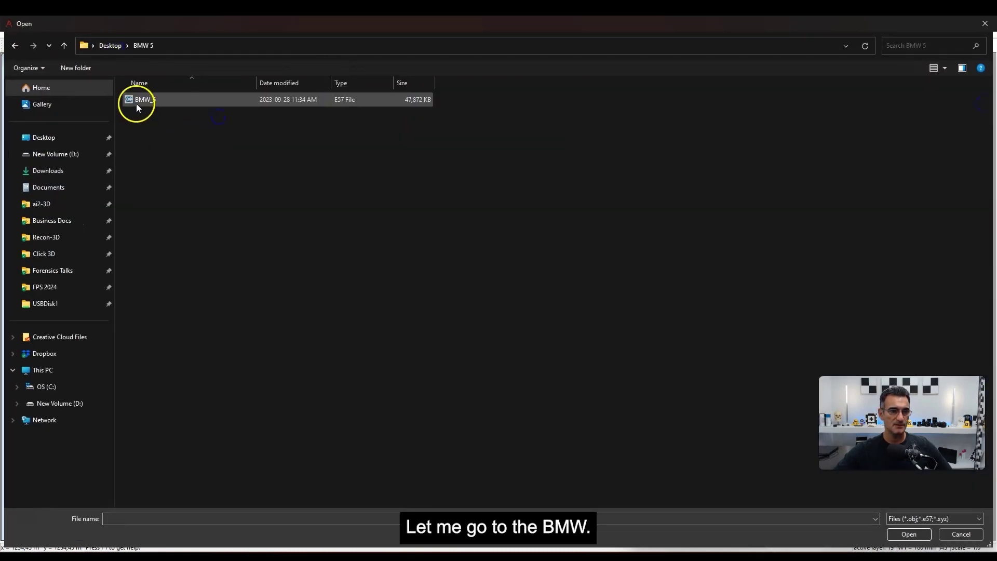
double_click(148, 98)
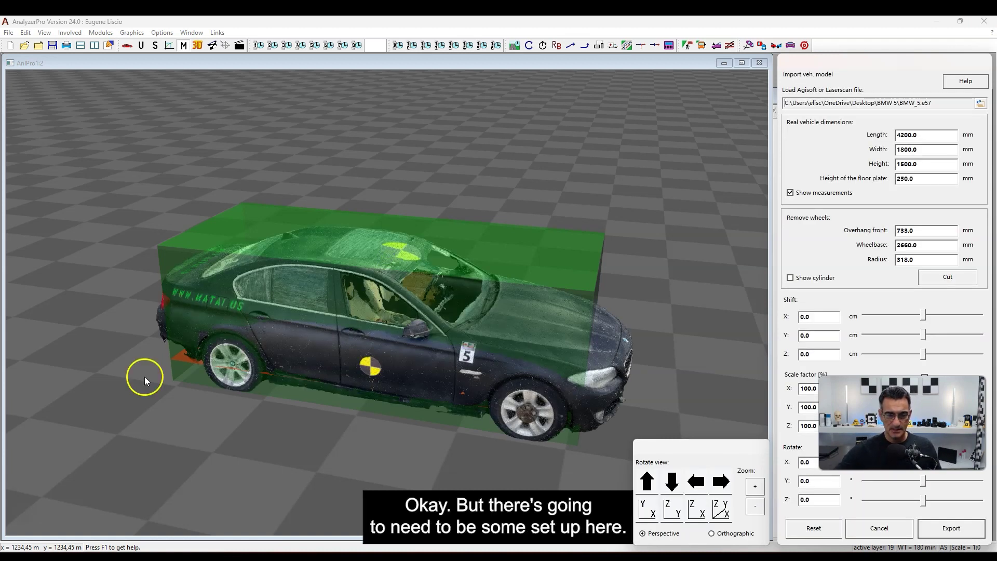
Check the scanned car against the bounding box and turn on the wheel-removal cylinders
drag(493, 383, 352, 355)
scroll(341, 336, up, 2)
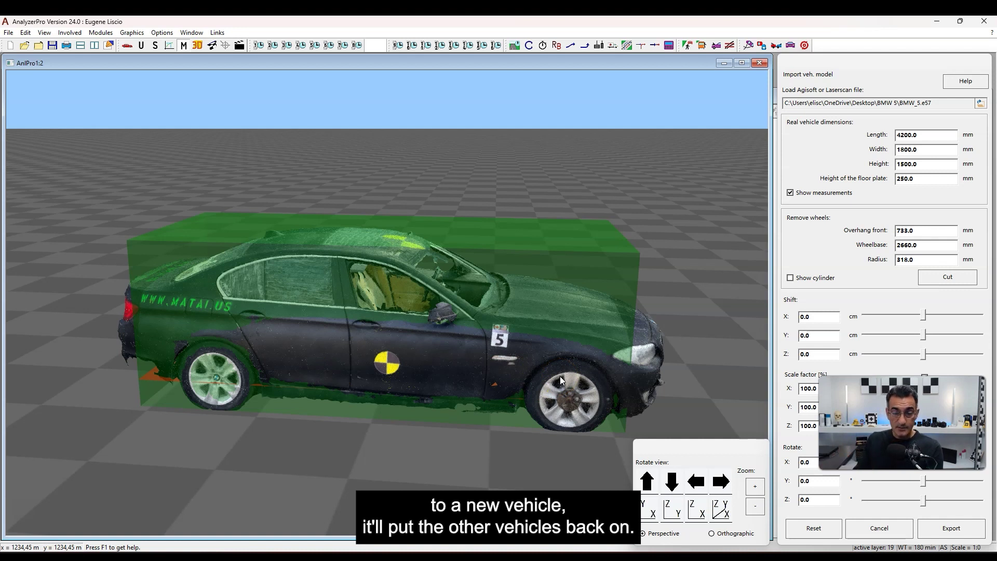
click(811, 280)
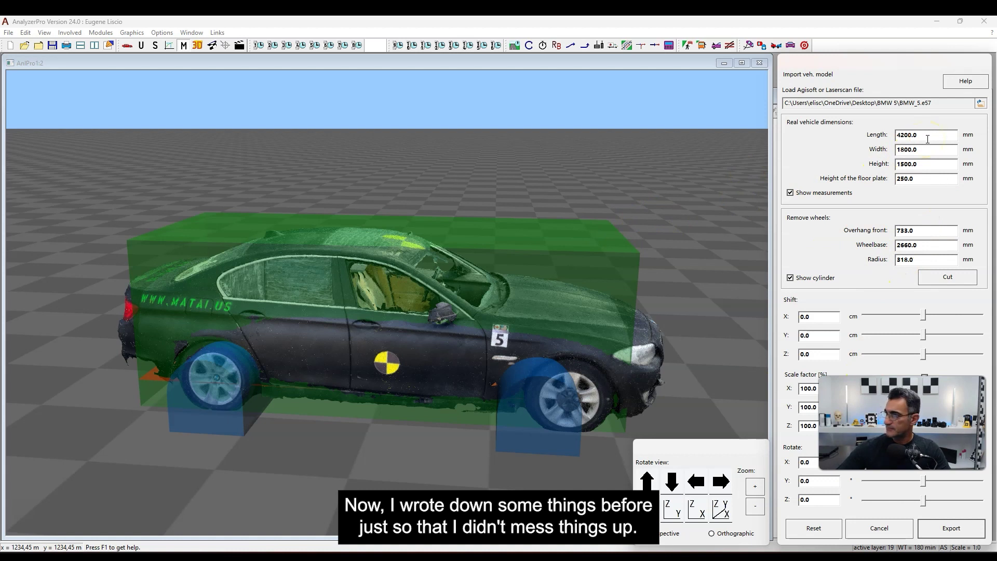
Set the real vehicle dimensions to a length of 4900 mm and a width of 1900 mm
drag(929, 138, 844, 136)
text(4)
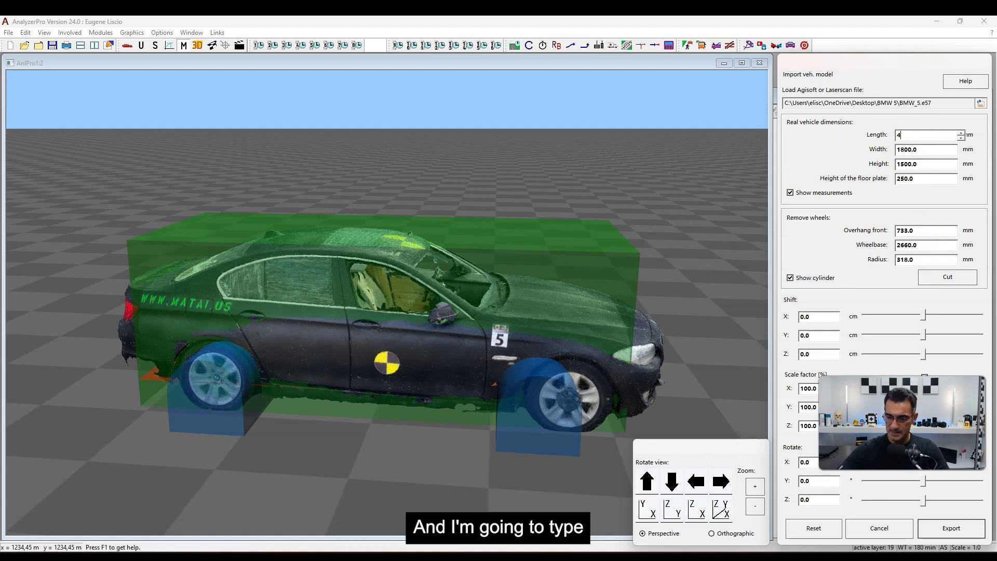
text(900)
key(Tab)
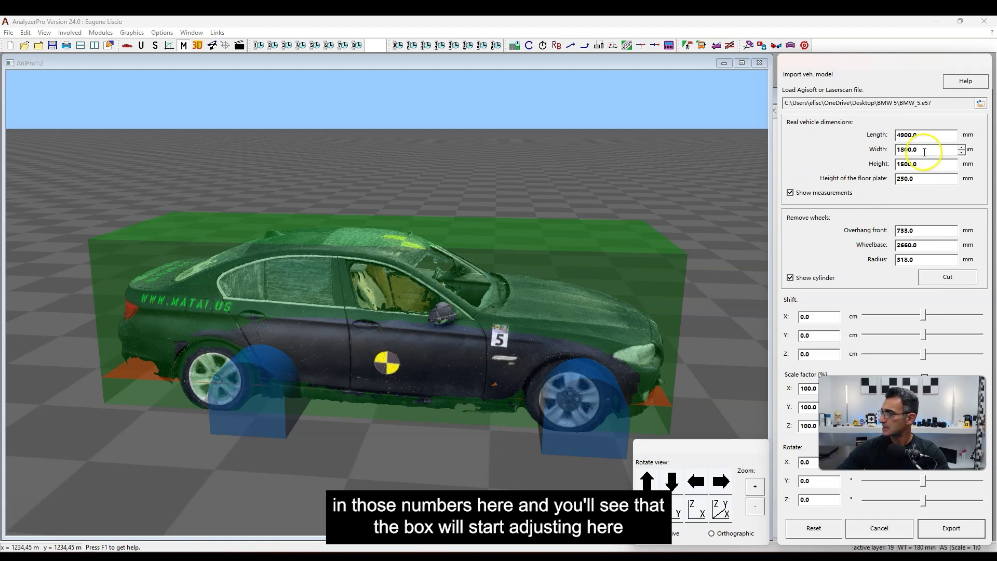
text(1900)
key(Tab)
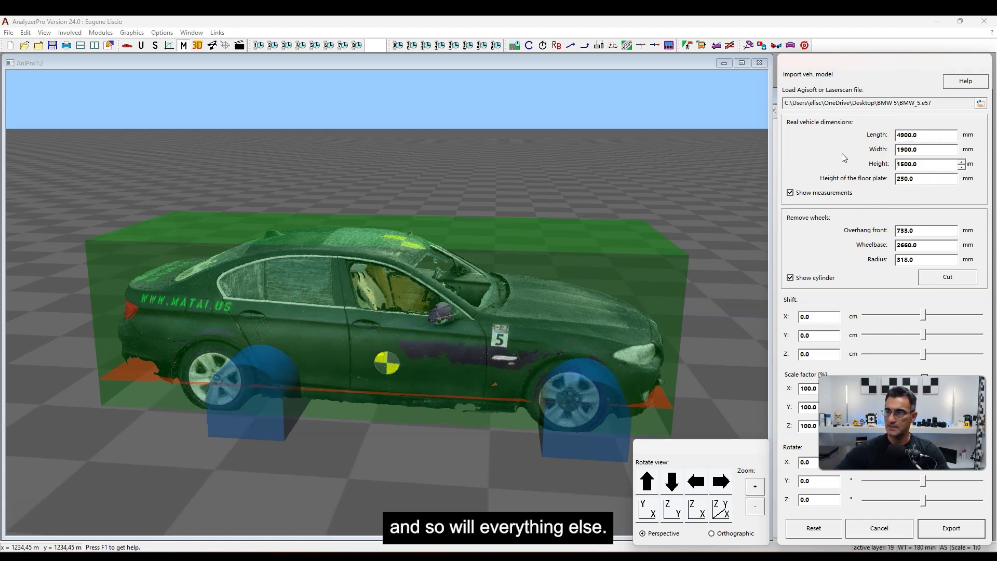
Set the vehicle height to 1450 mm and the height of the floor plate to 240 mm
click(927, 168)
double_click(927, 167)
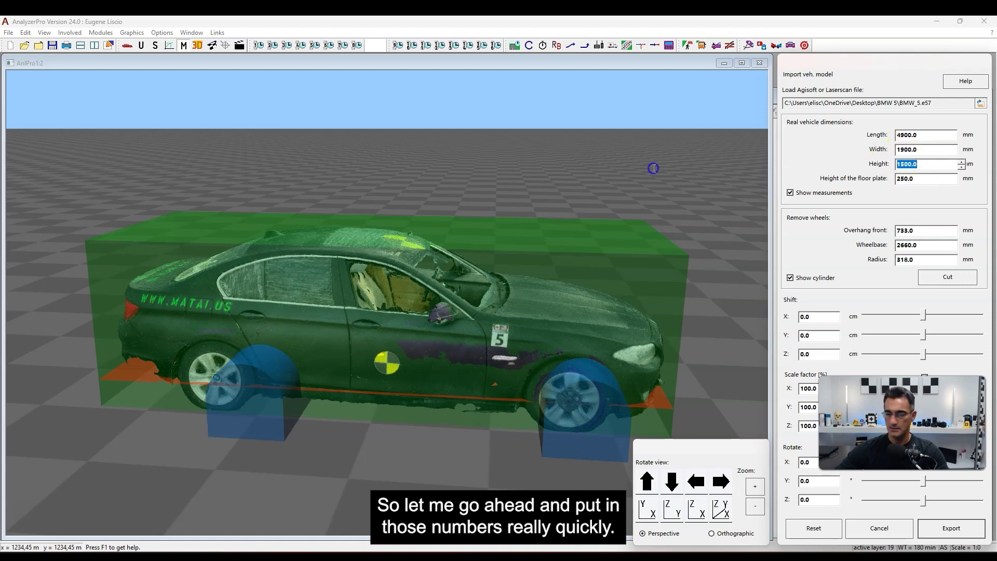
text(14)
key(Tab)
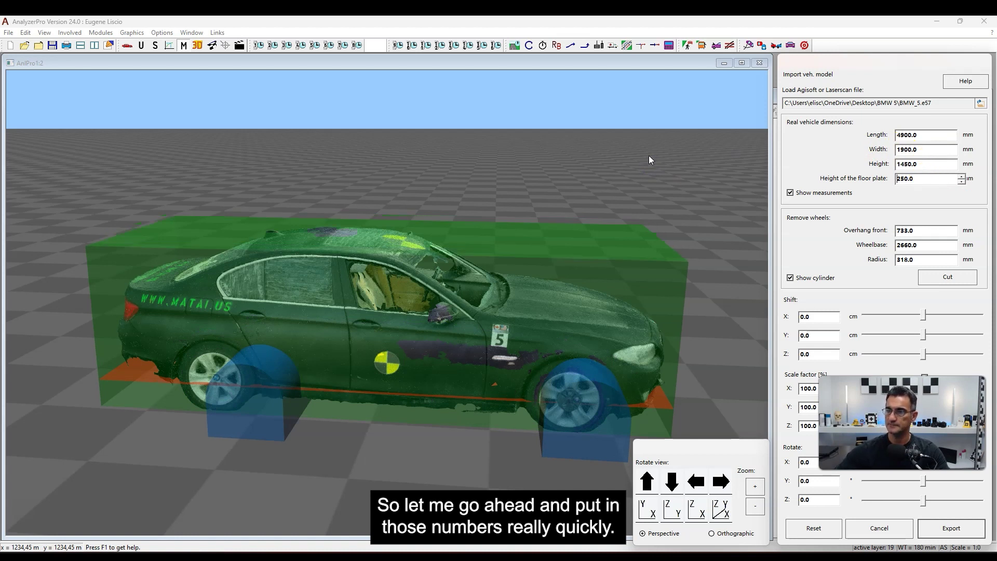
click(903, 178)
text(4)
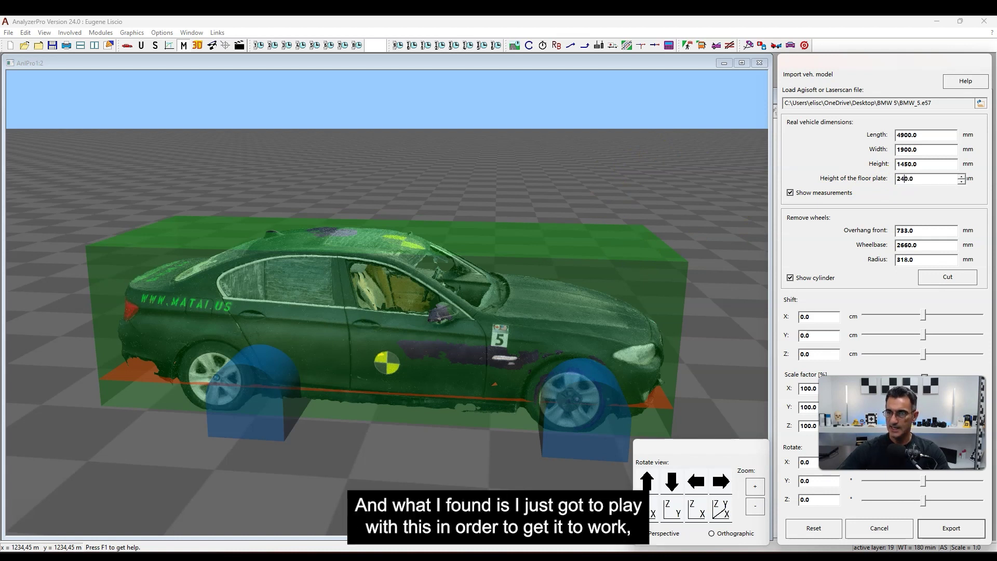
Set the front overhang to 850 mm and the wheelbase to 3000 mm for removing the wheels
click(926, 229)
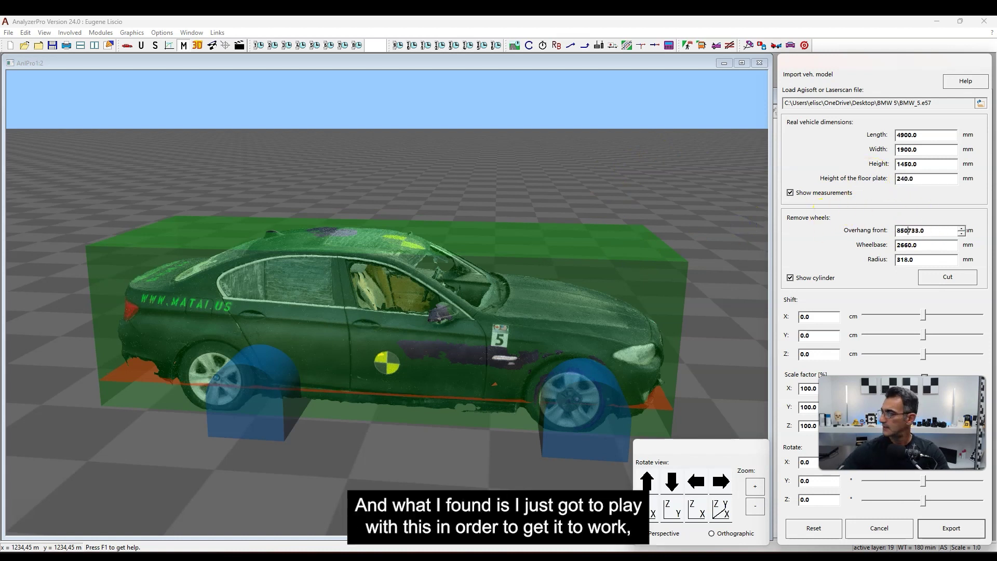
key(Return)
click(440, 315)
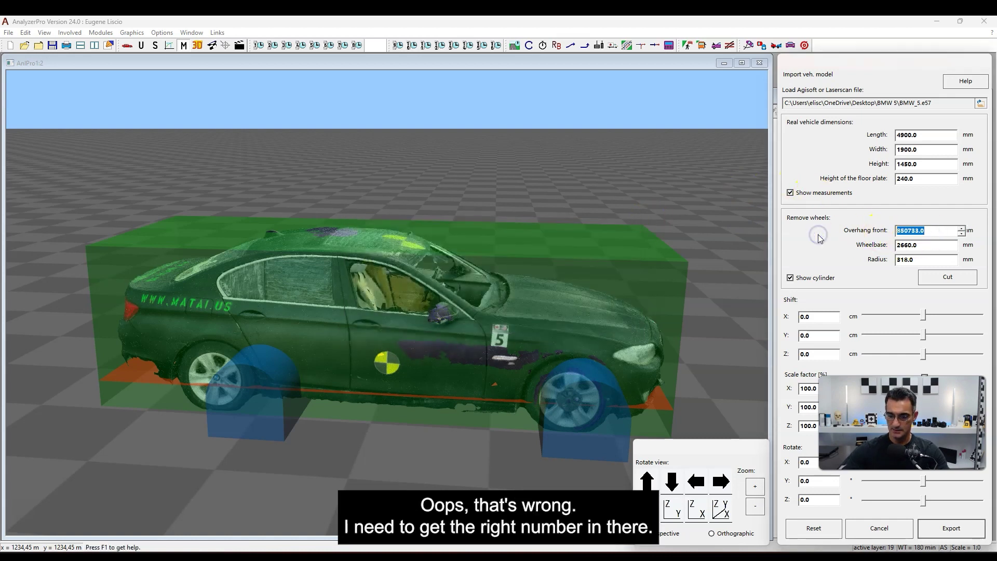
text(850)
double_click(899, 246)
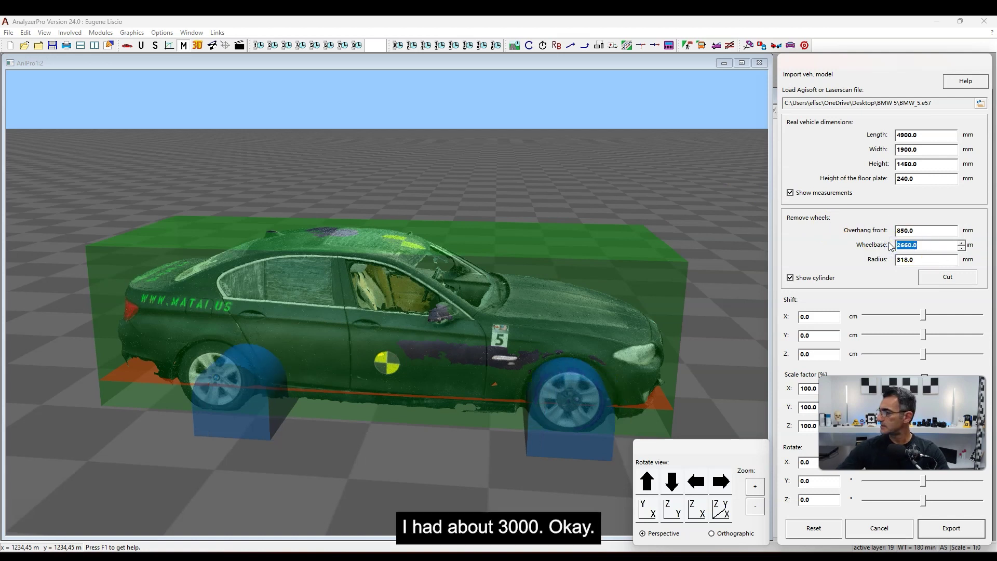
text(3000)
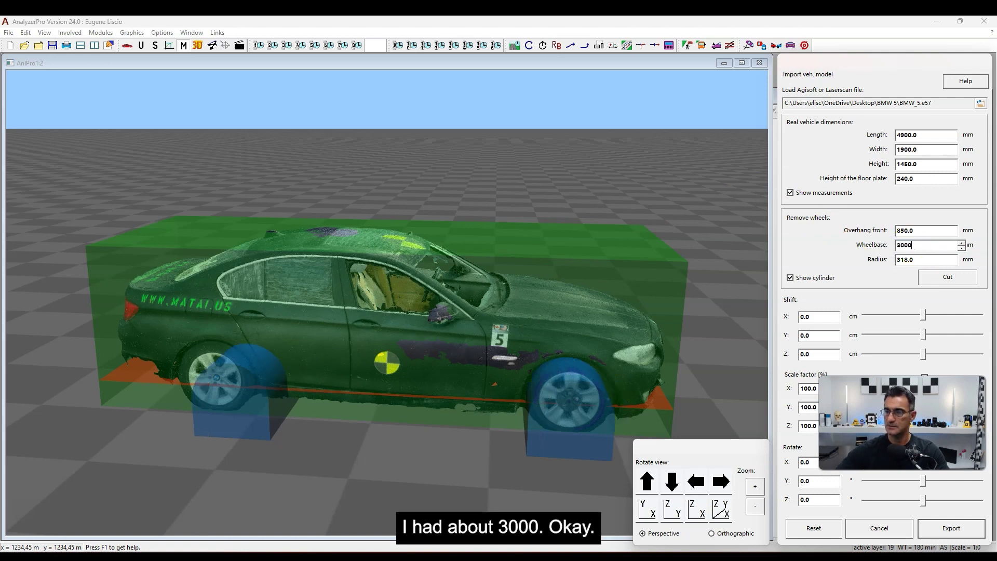
Set the wheel cylinder radius to 330 mm and check its fit around the wheels on both sides of the car
click(922, 259)
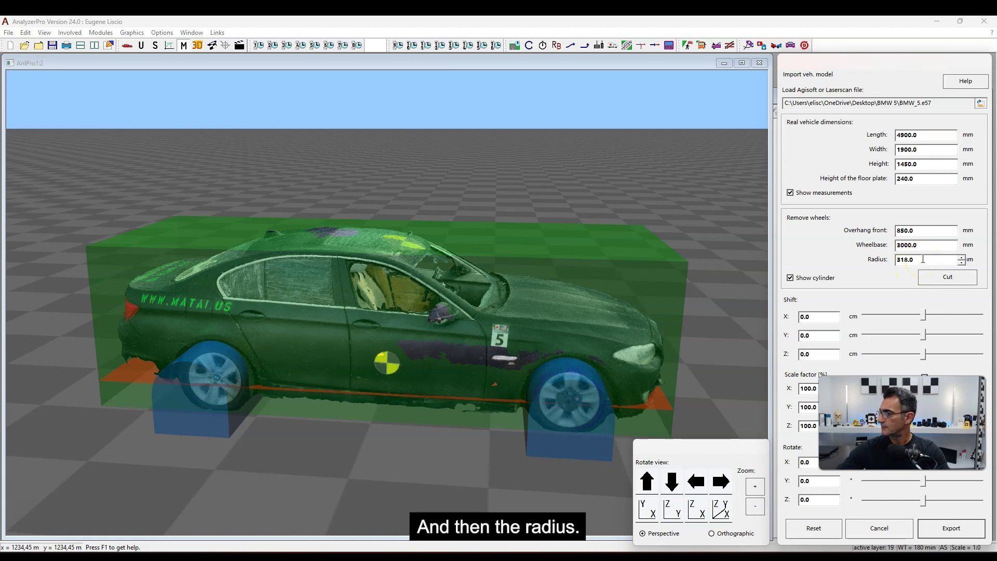
double_click(922, 258)
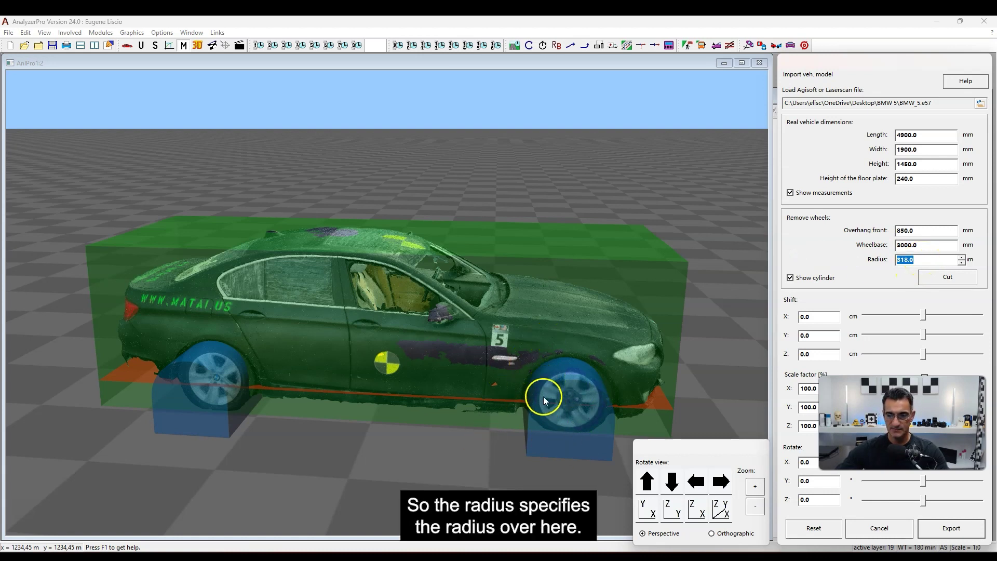
drag(550, 376, 393, 370)
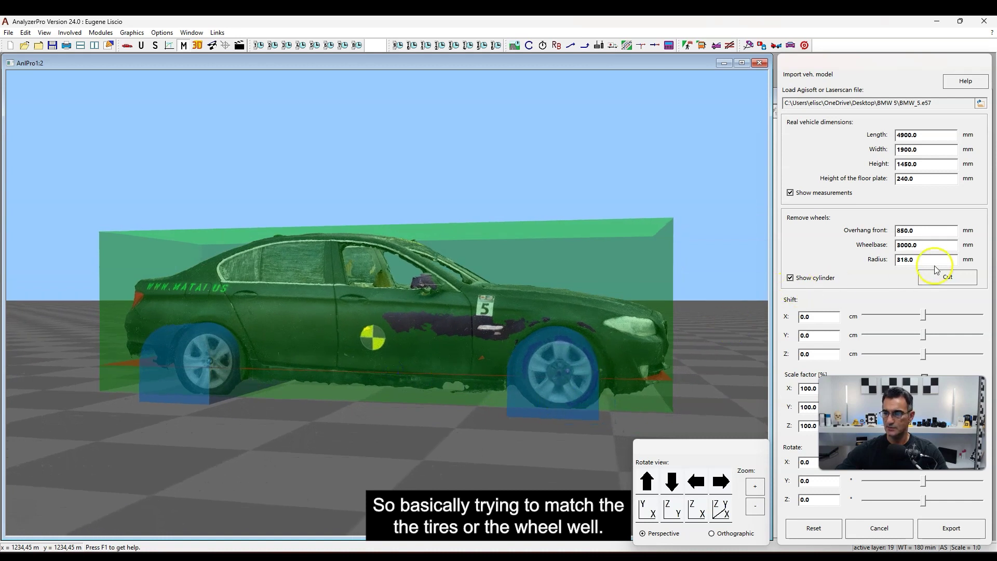
click(907, 259)
double_click(908, 258)
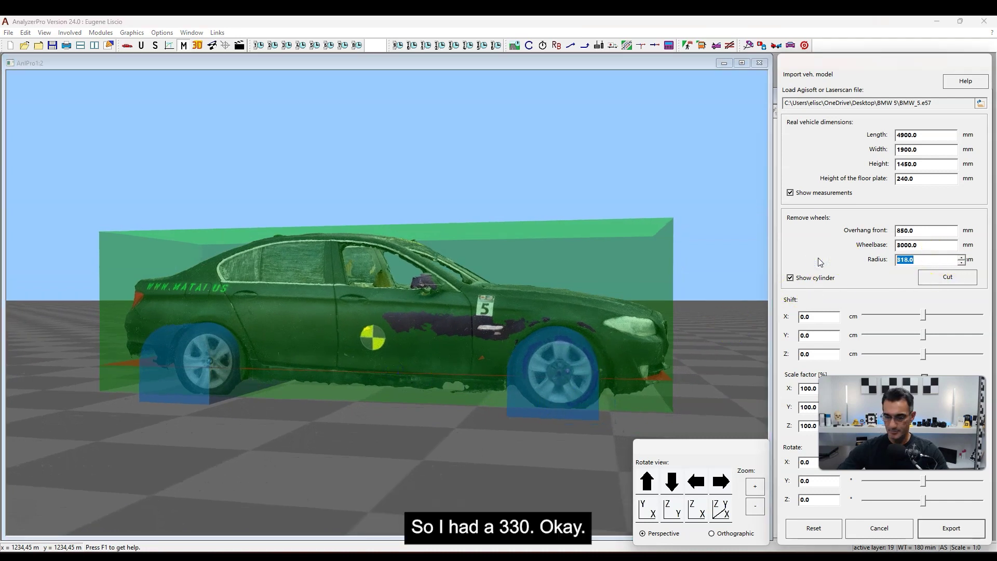
text(330)
key(Tab)
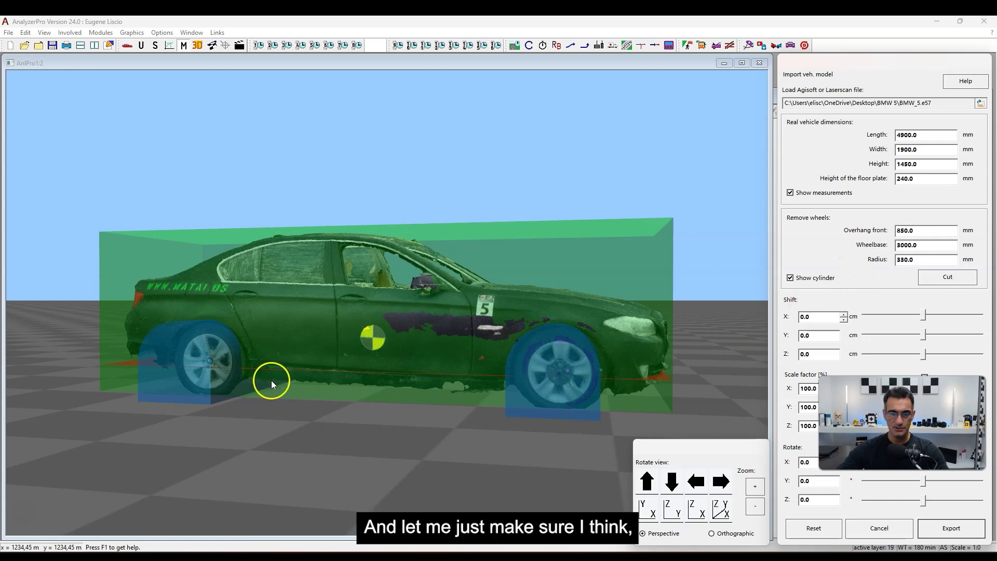
drag(271, 384, 369, 350)
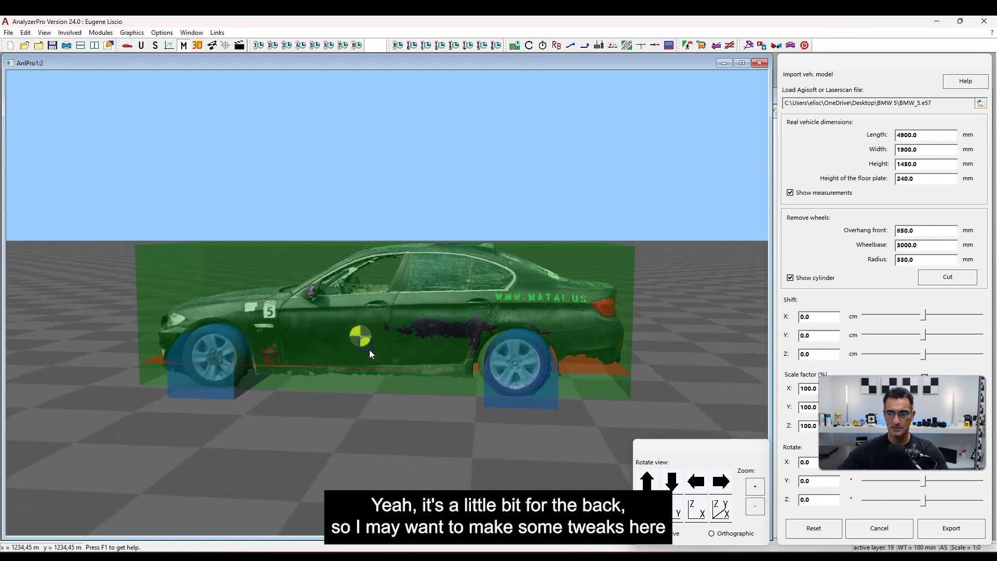
Set the real vehicle length to 5000 mm and check the wheel cylinders' fit on both sides of the car
click(913, 139)
text(50)
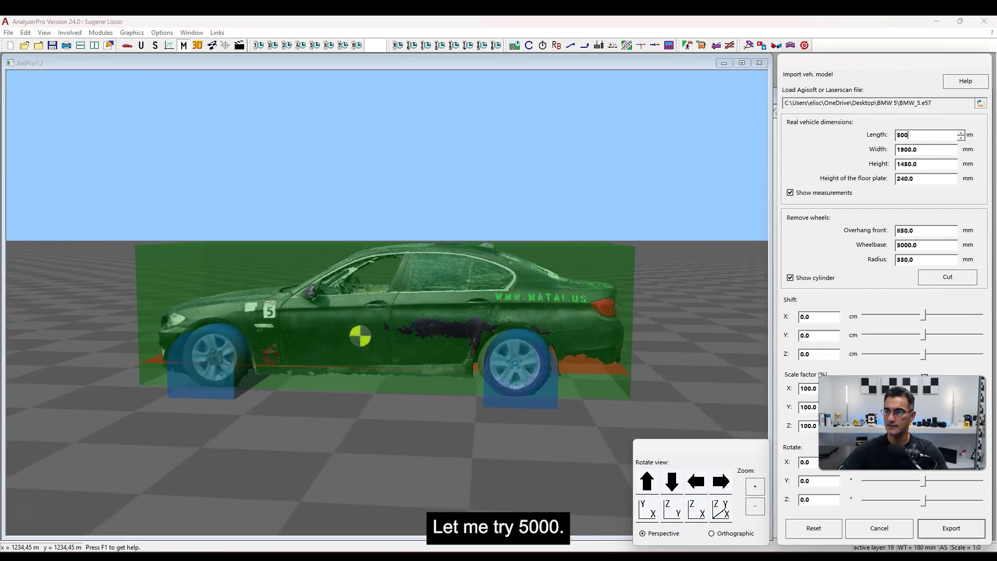
key(Return)
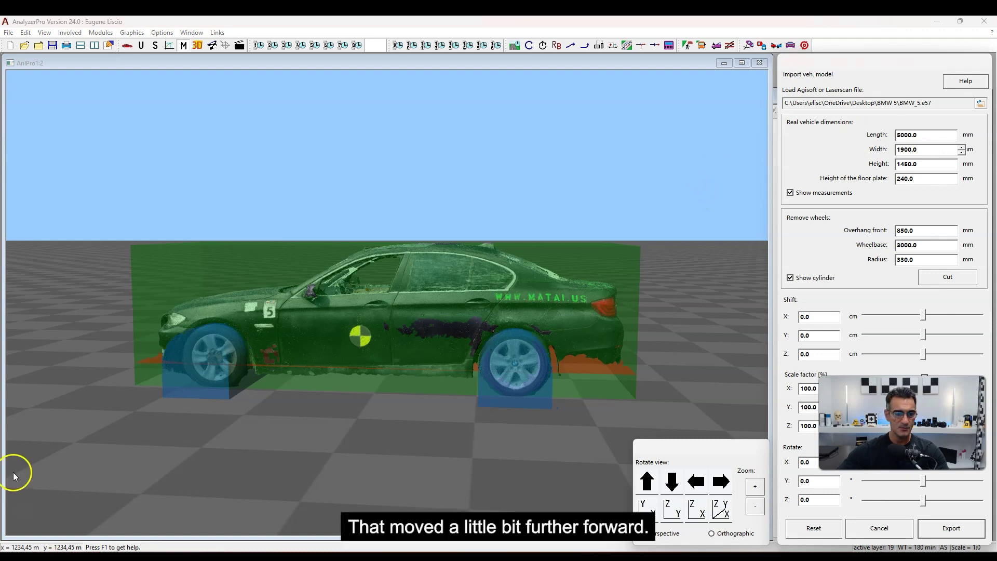
drag(322, 407, 540, 360)
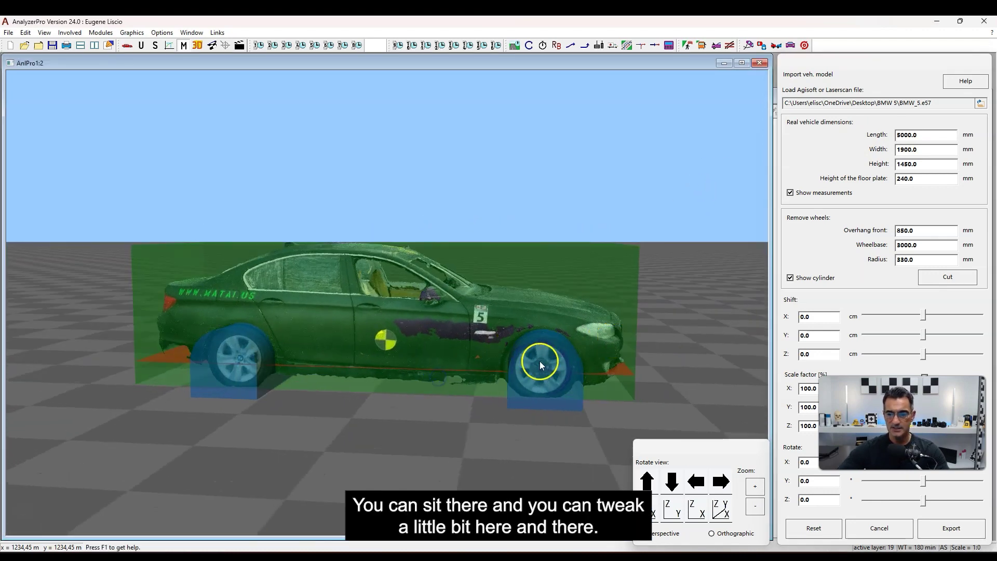
drag(457, 340, 378, 338)
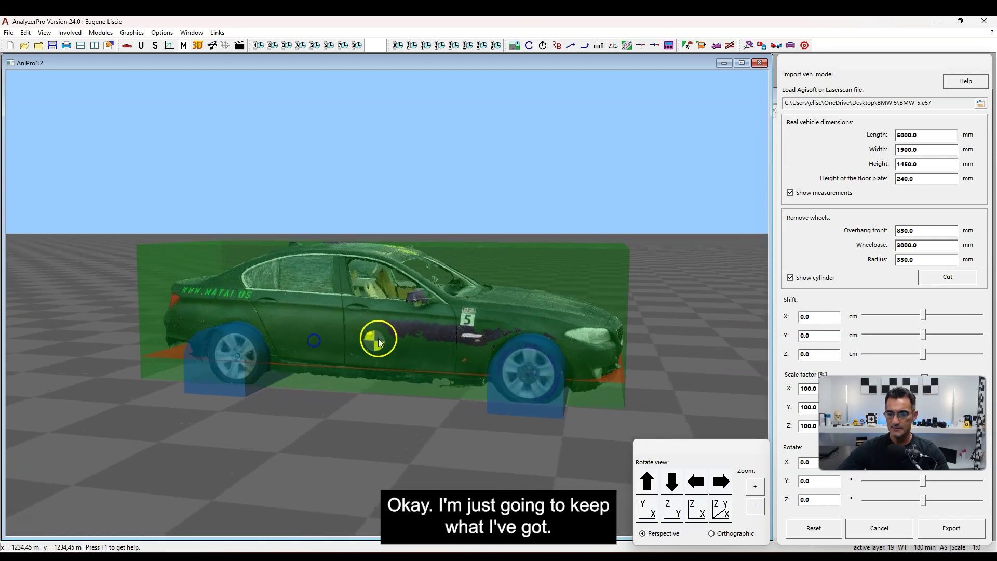
Cut the wheels out of the scanned BMW with the cylinders and inspect the wheel arches
click(950, 278)
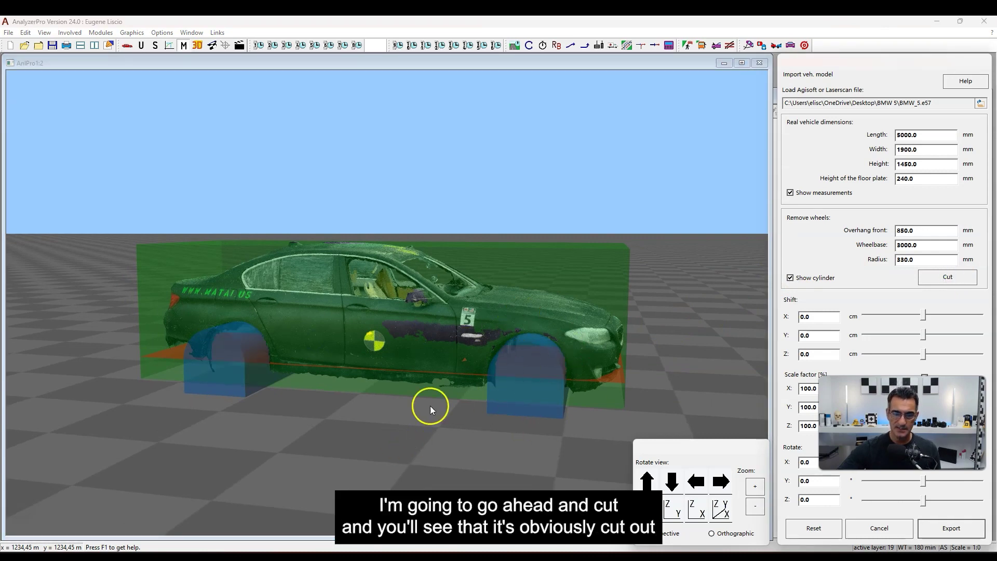
drag(430, 406, 190, 365)
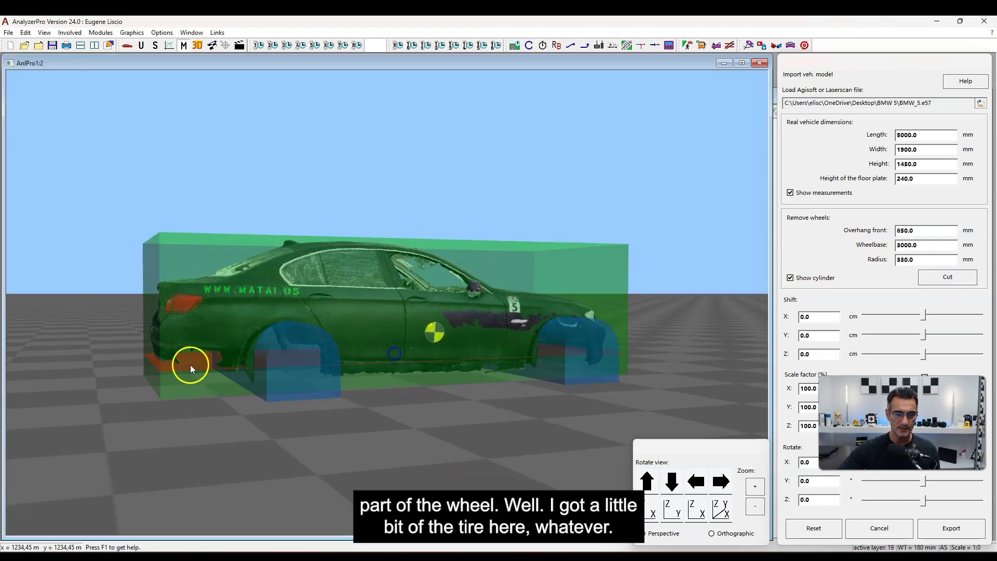
drag(425, 337, 442, 359)
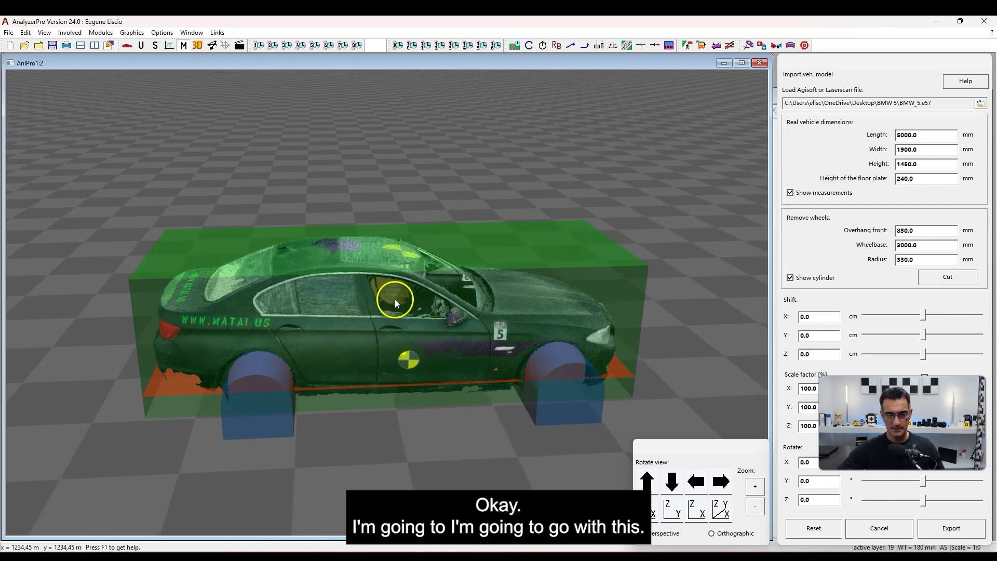
Export the vehicle model to the BMW 5 folder as a .murlpkg file named BMW5
click(943, 531)
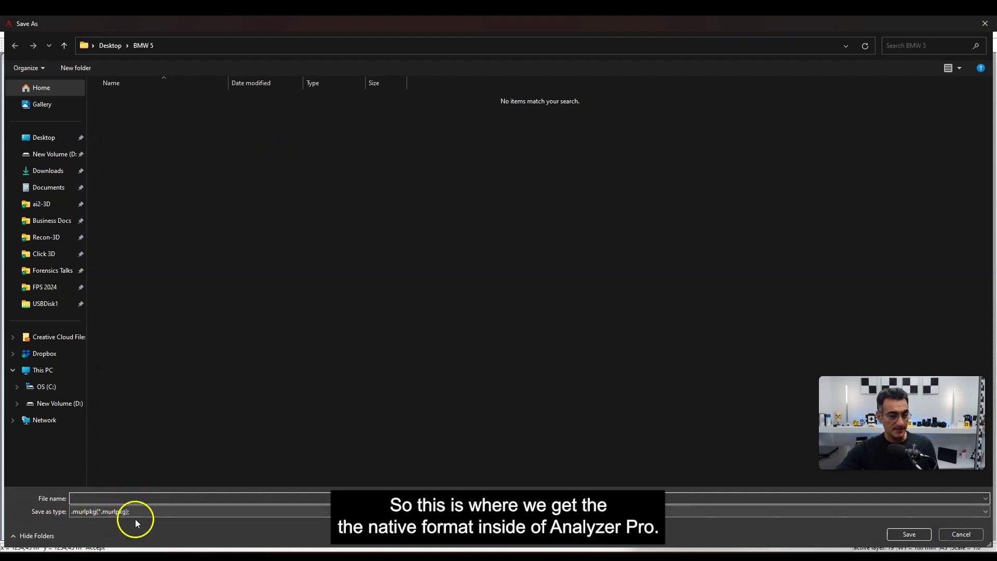
click(111, 496)
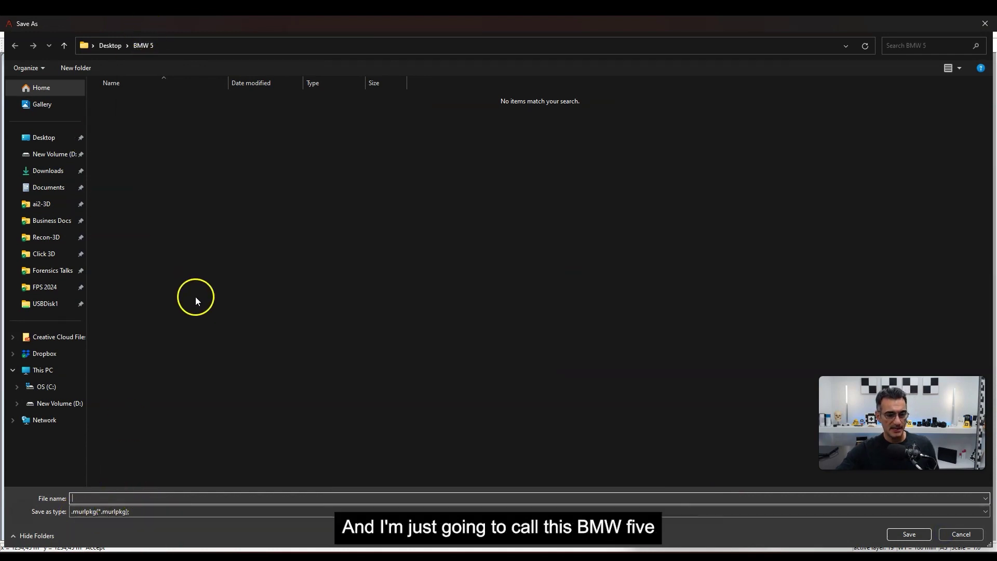
text(BMW5)
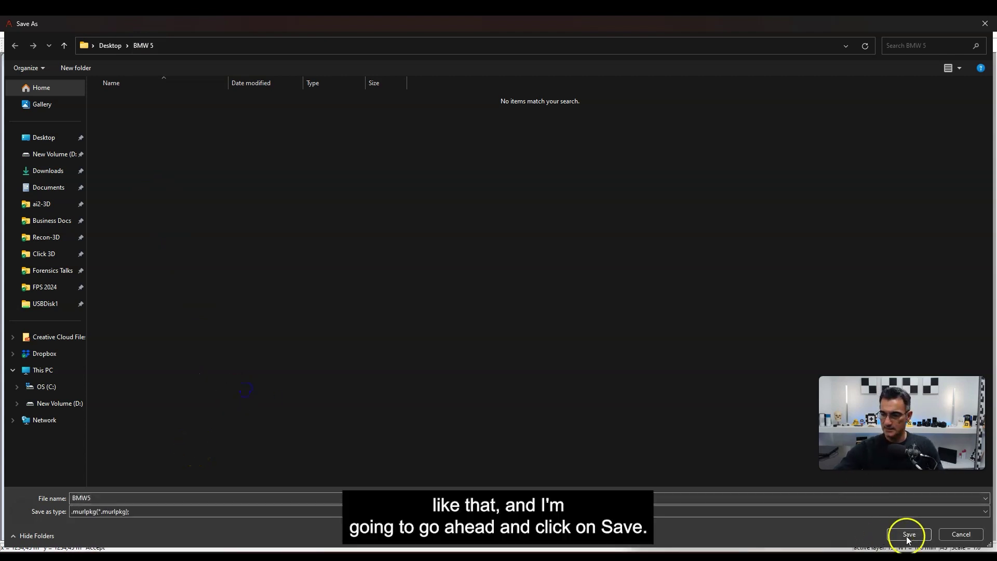
click(909, 535)
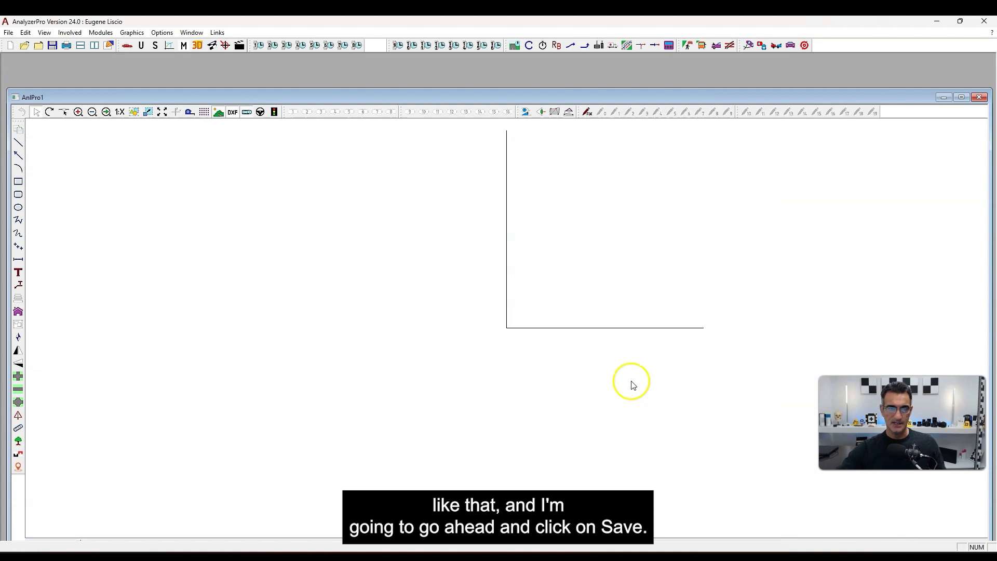
Maximize the drawing window and list the BMW entries of the car database for vehicle 1
double_click(522, 99)
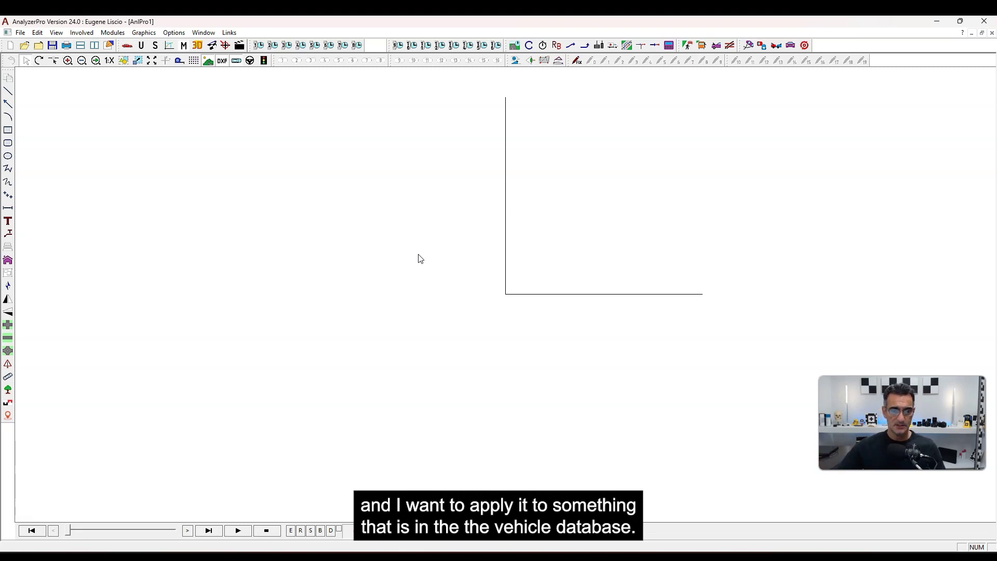
scroll(418, 257, up, 1)
scroll(348, 234, down, 1)
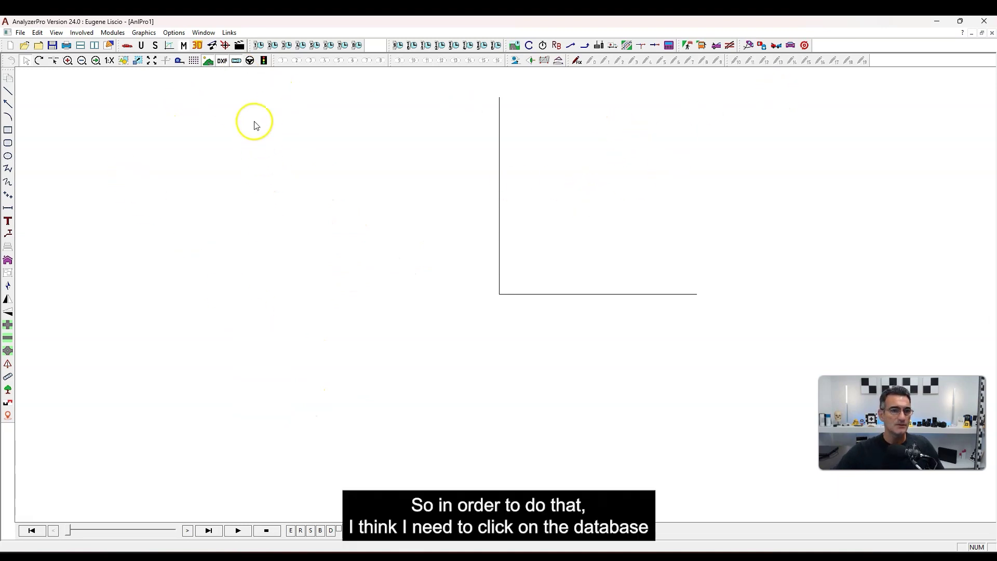
click(128, 46)
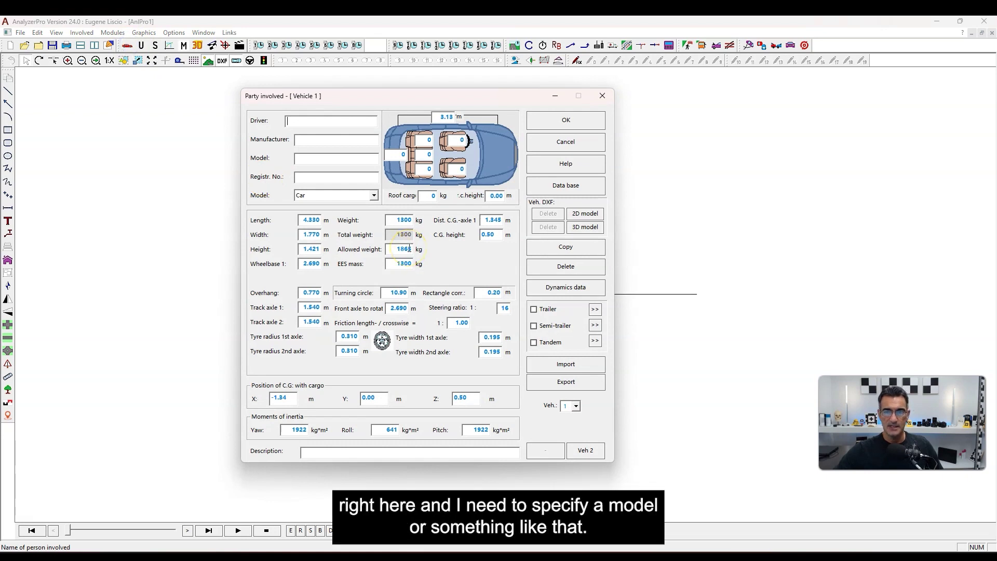
click(329, 139)
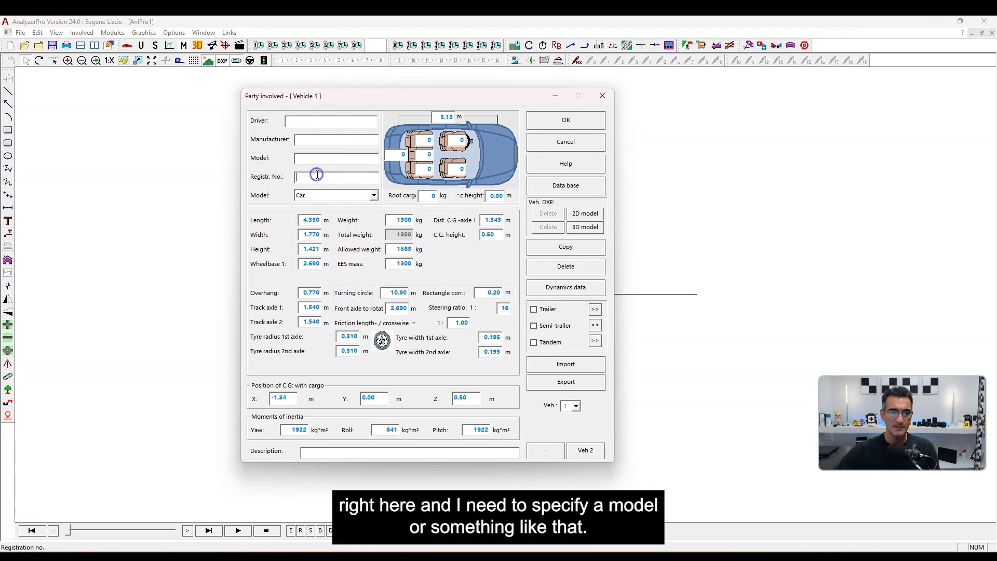
click(576, 186)
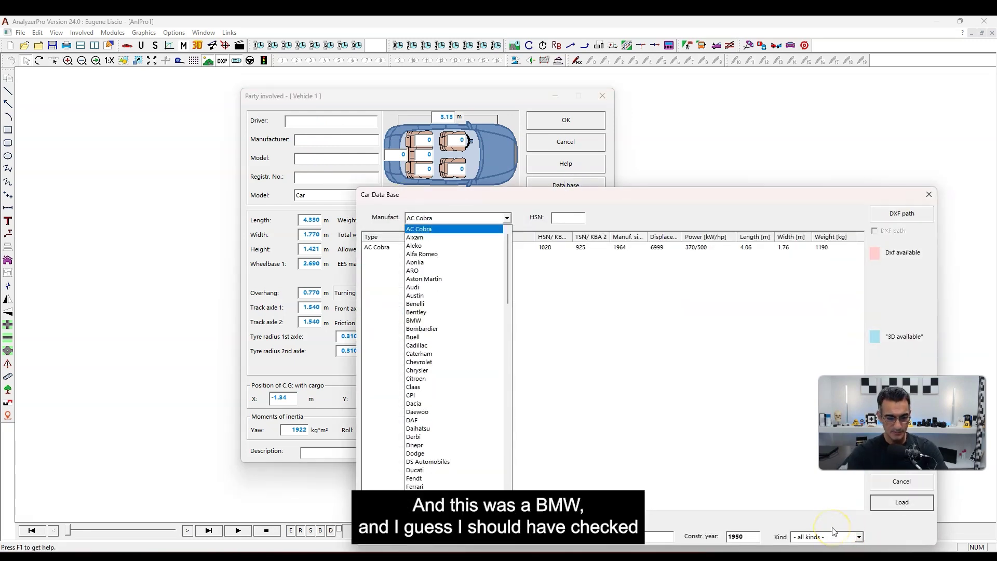
text(bmw)
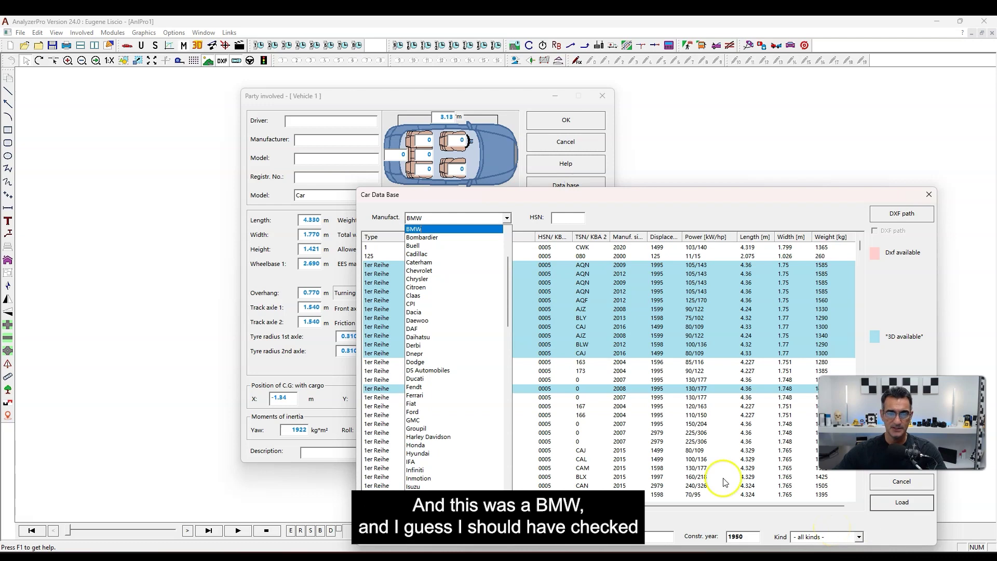
click(468, 228)
Find the 2008 BMW 5er Reihe model 5 with an available 3D model and load its data into vehicle 1
scroll(469, 369, down, 1)
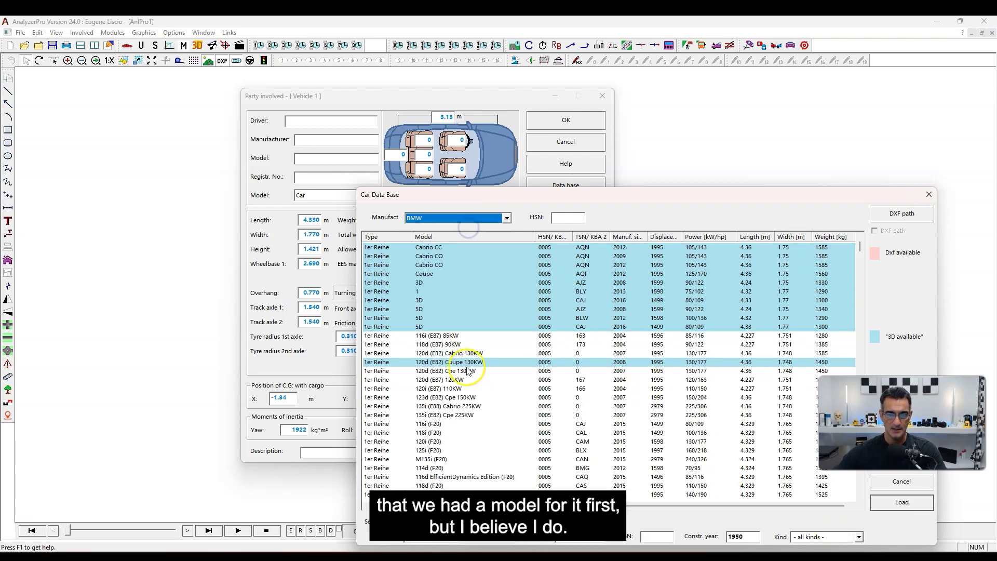
scroll(469, 369, down, 10)
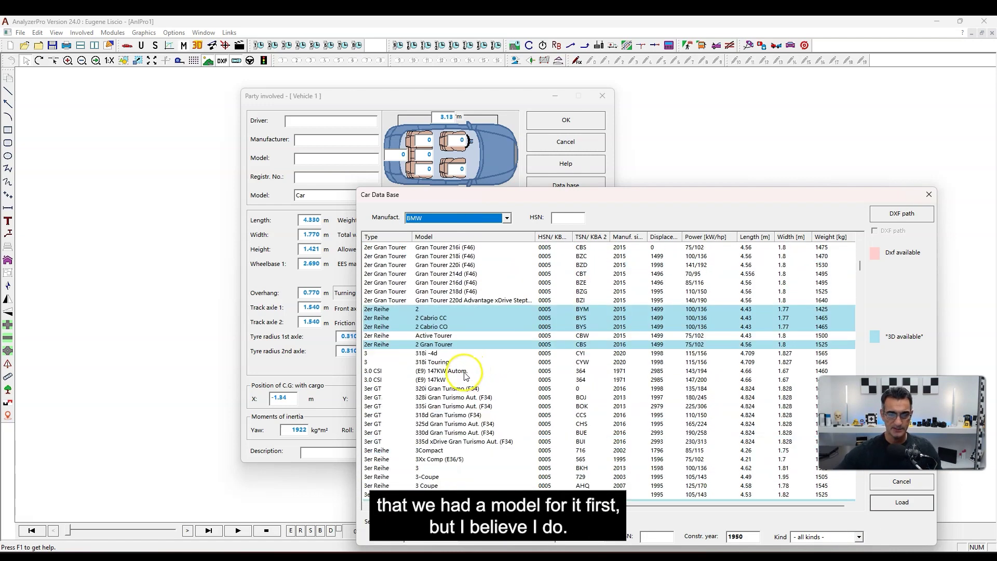
scroll(465, 375, down, 15)
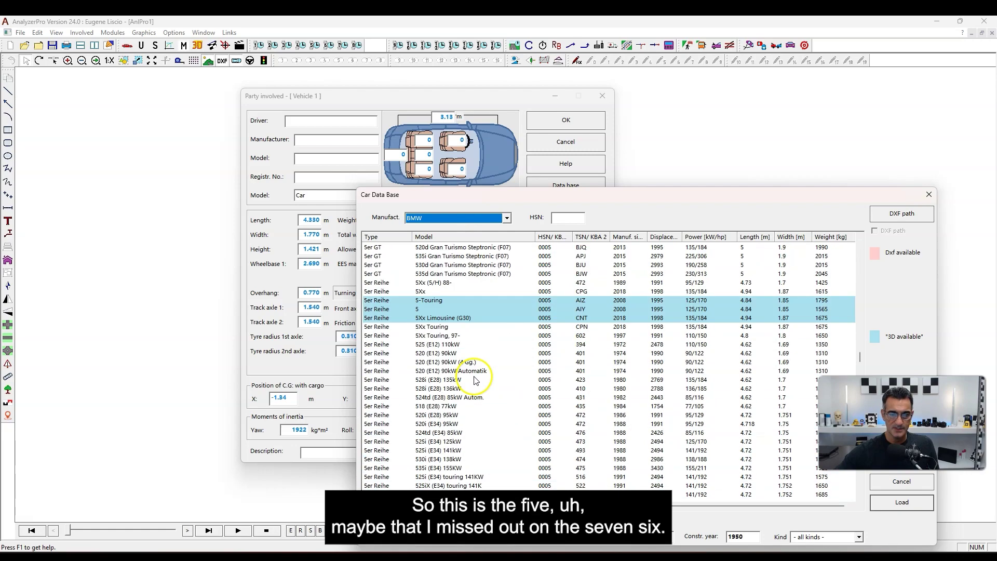
scroll(457, 364, down, 10)
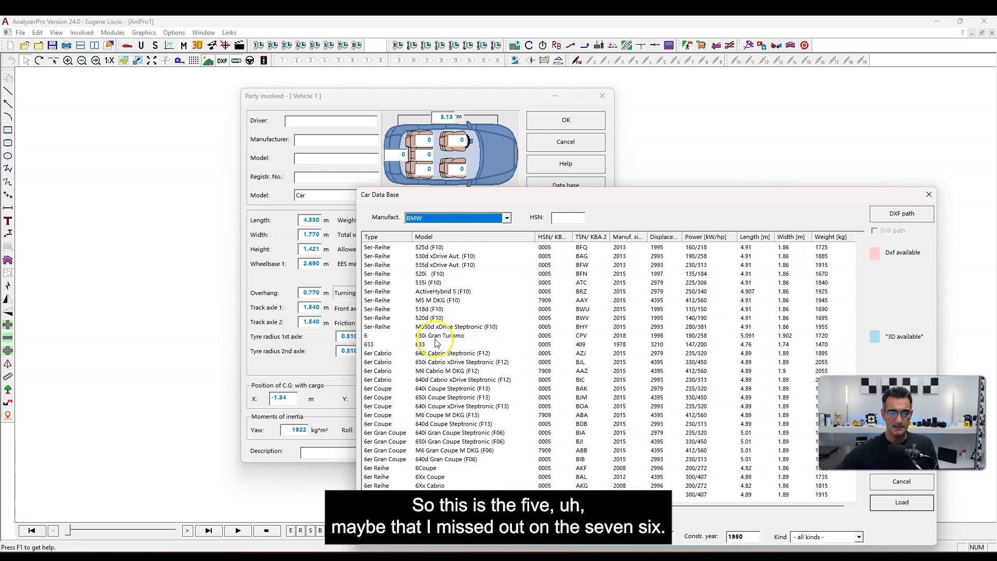
scroll(435, 343, down, 2)
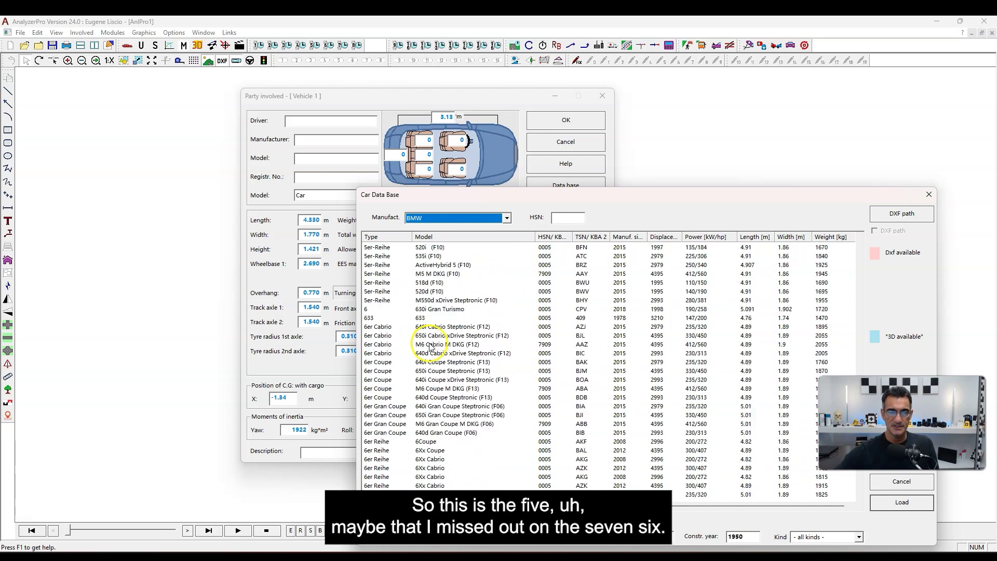
scroll(430, 347, up, 10)
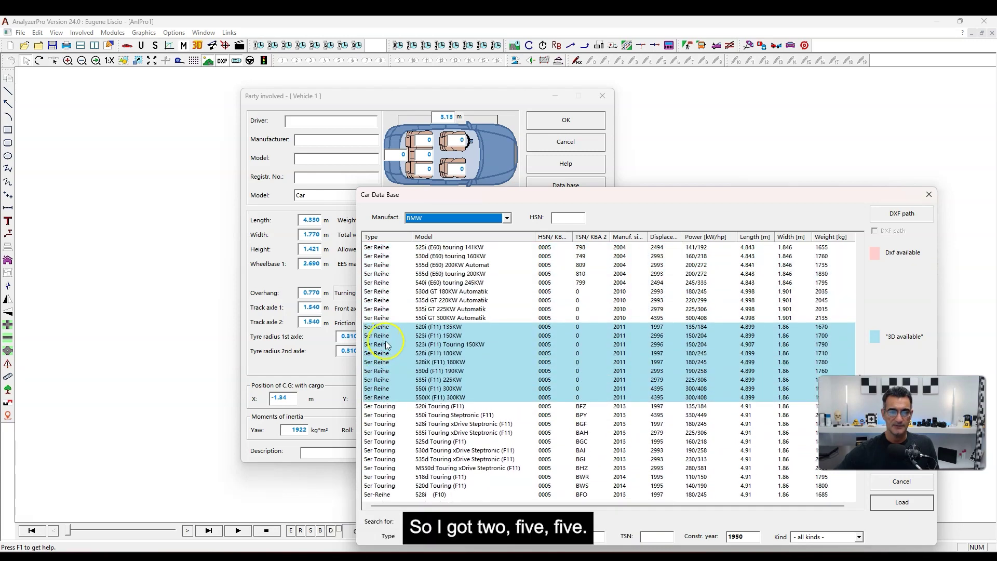
scroll(395, 347, up, 15)
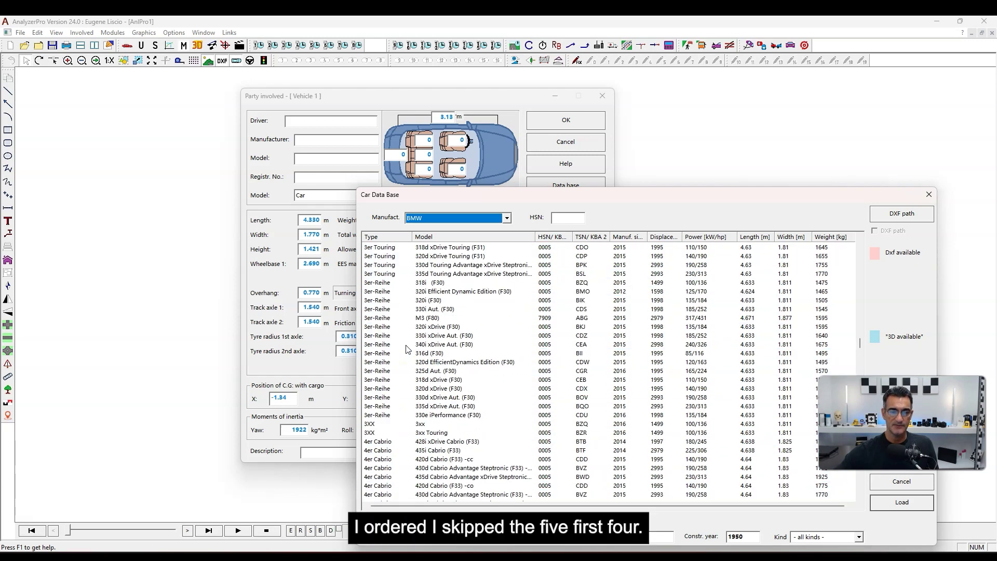
scroll(406, 349, down, 12)
click(390, 394)
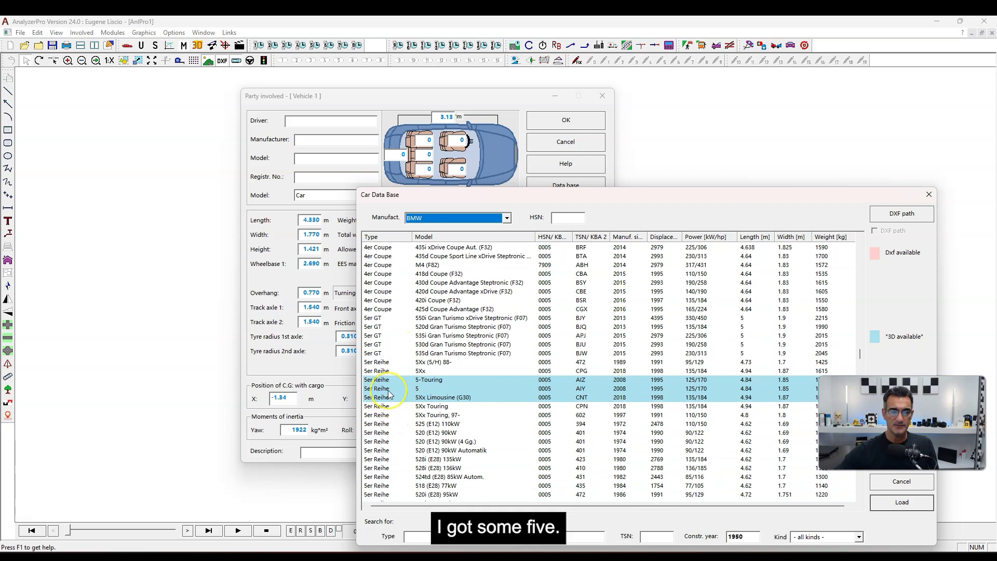
click(390, 391)
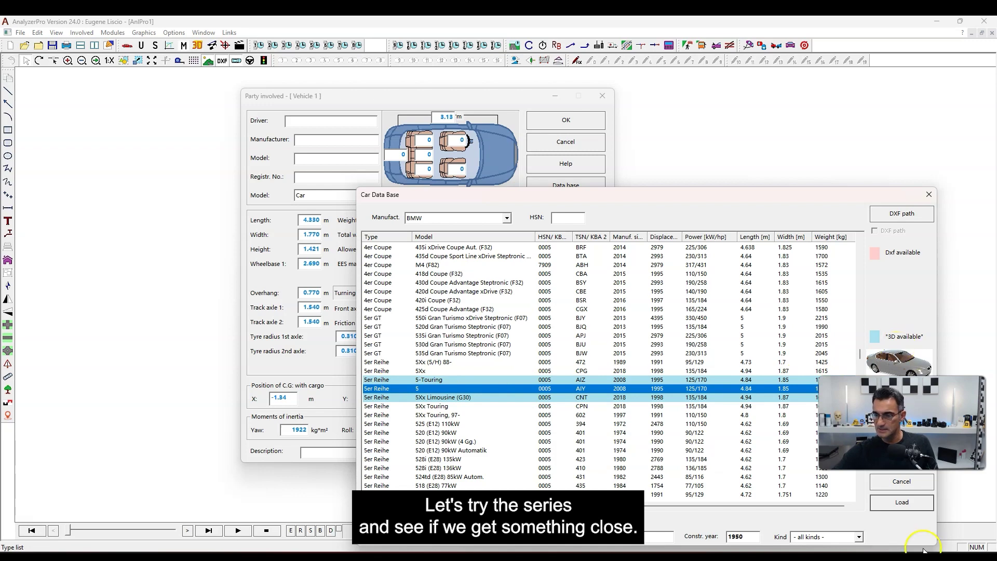
click(903, 502)
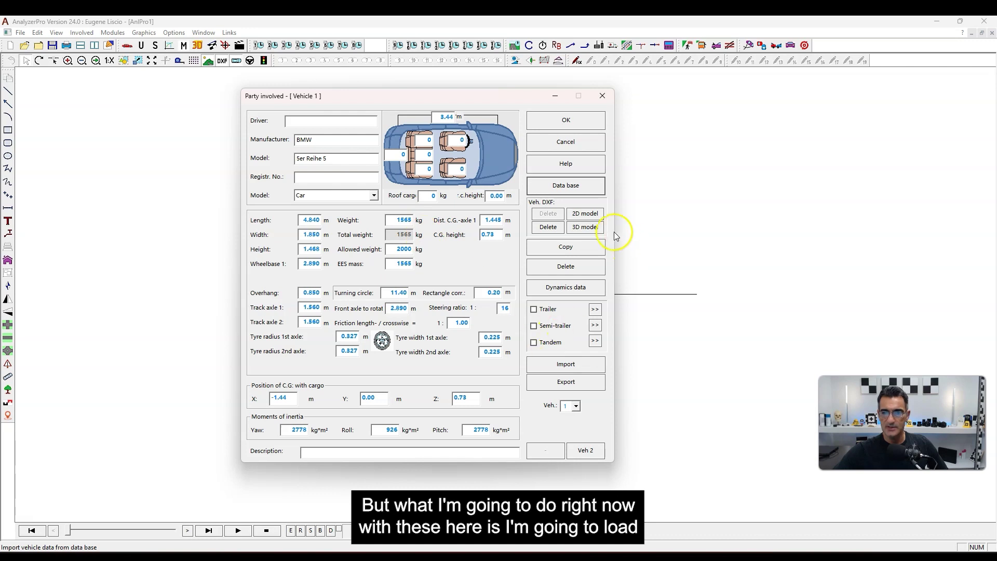
Assign BMW5.murlpkg from the desktop's BMW 5 folder as vehicle 1's 3D model and accept the vehicle data
click(586, 229)
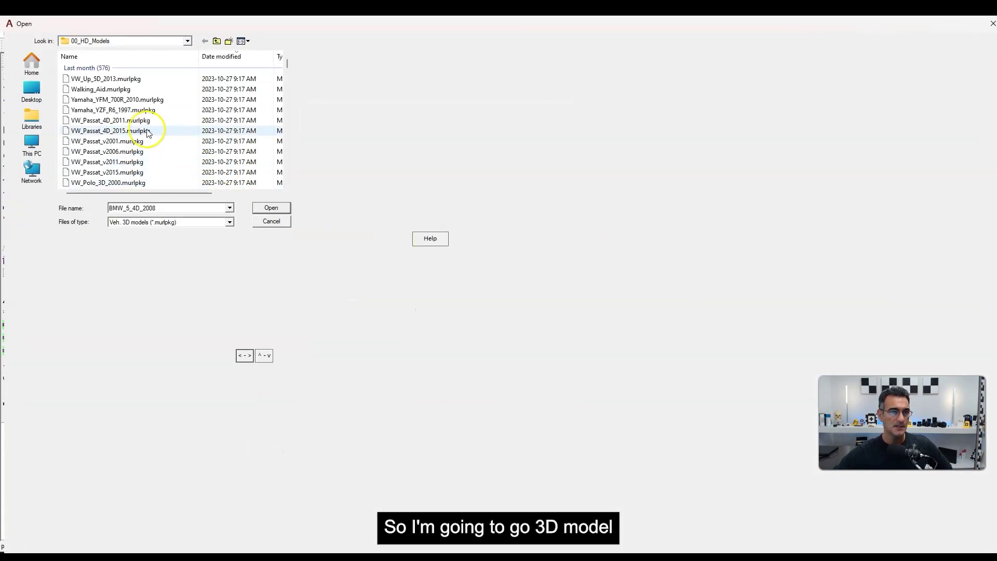
click(26, 95)
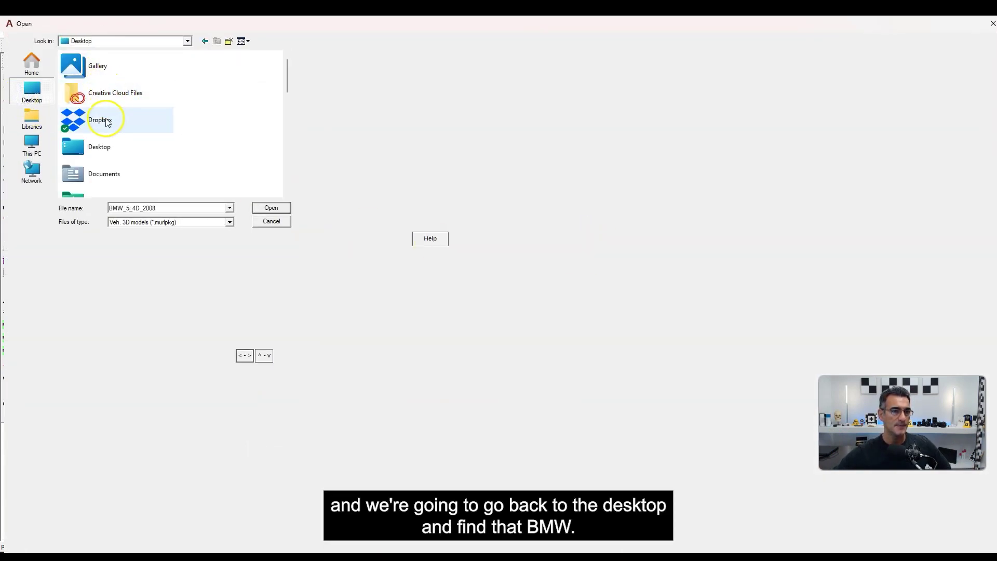
double_click(96, 146)
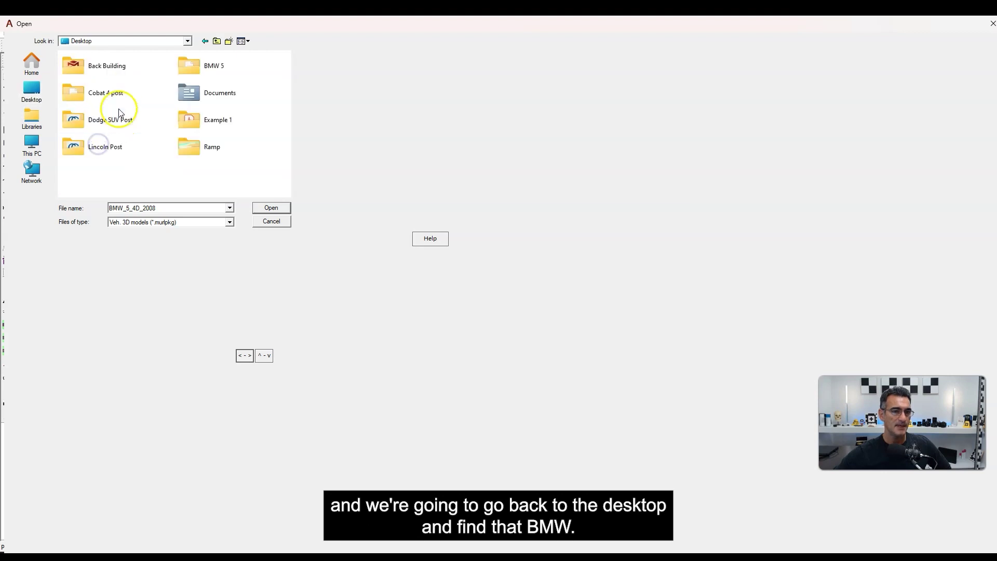
double_click(187, 69)
click(85, 73)
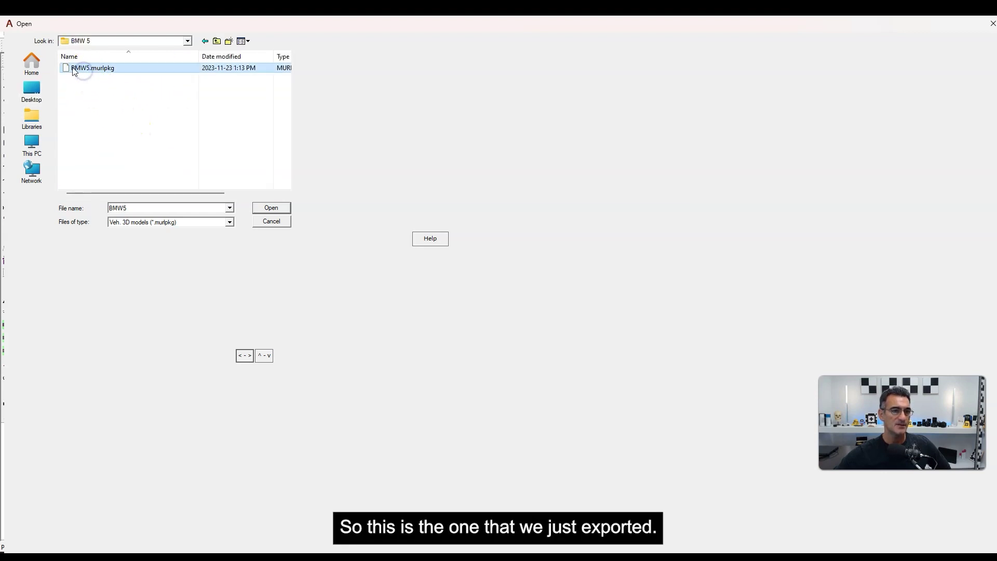
double_click(81, 71)
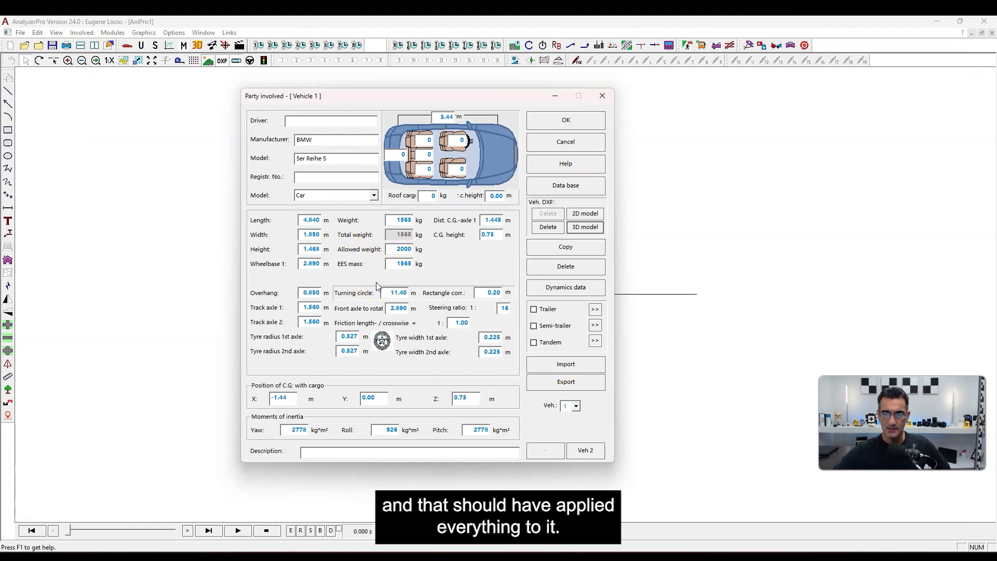
click(571, 123)
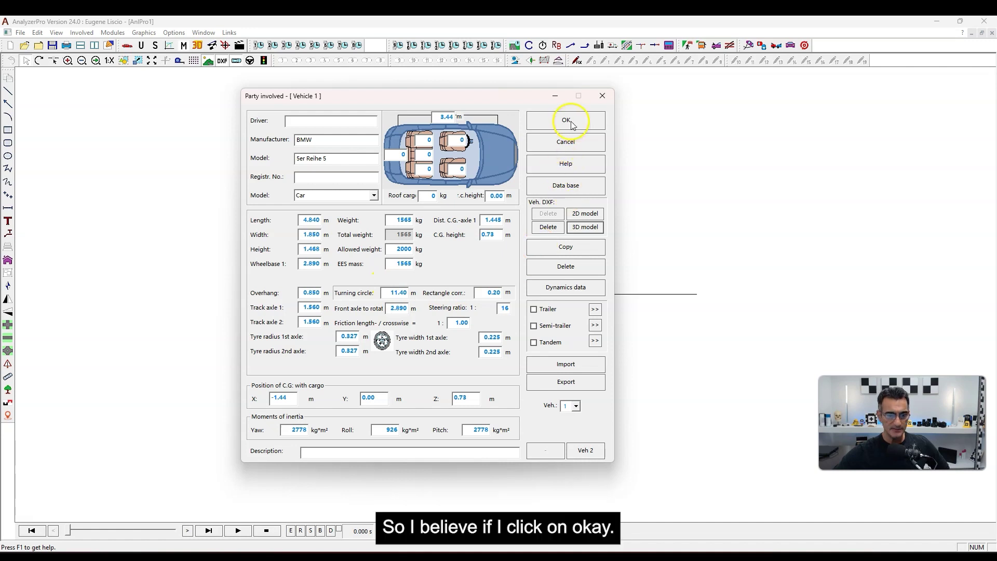
click(571, 122)
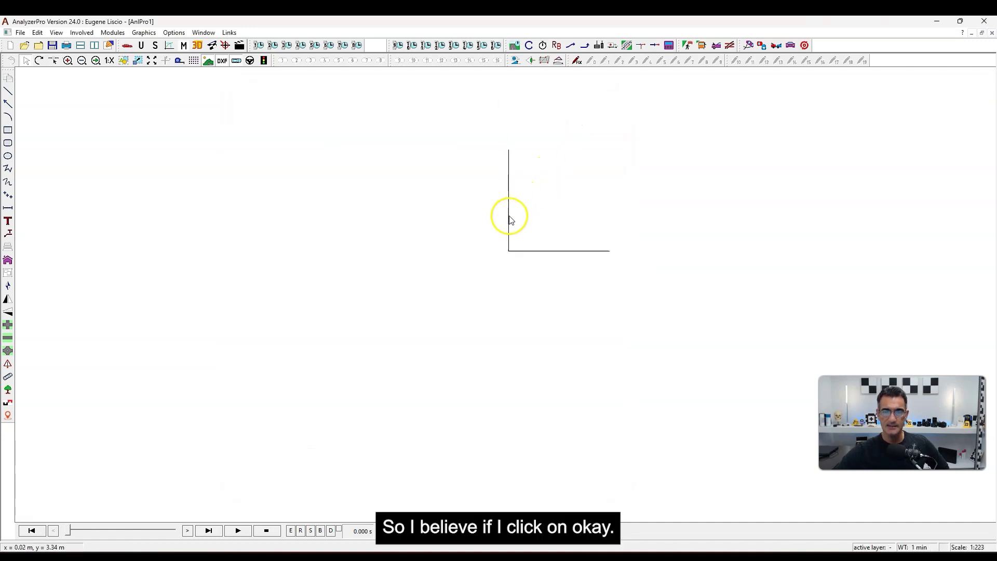
Calculate vehicle 1's distance-time data with a 5 s time interval and 70 km/h initial velocity, and accept it
click(259, 46)
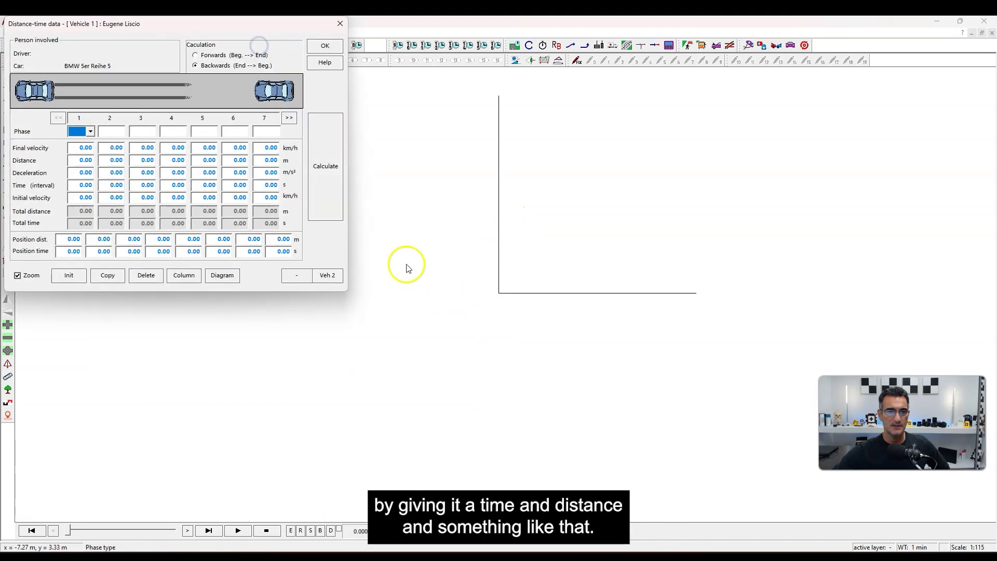
click(83, 185)
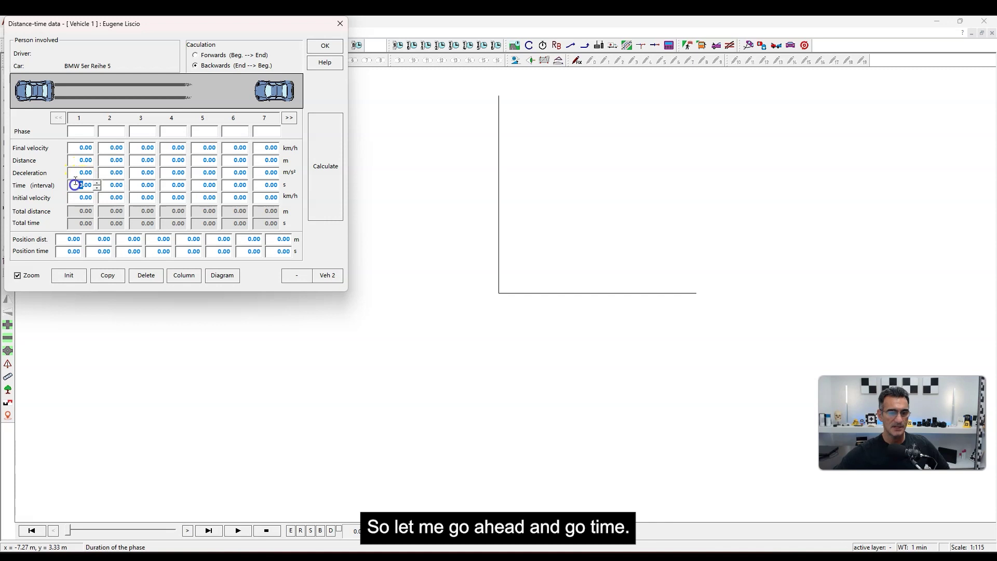
text(5)
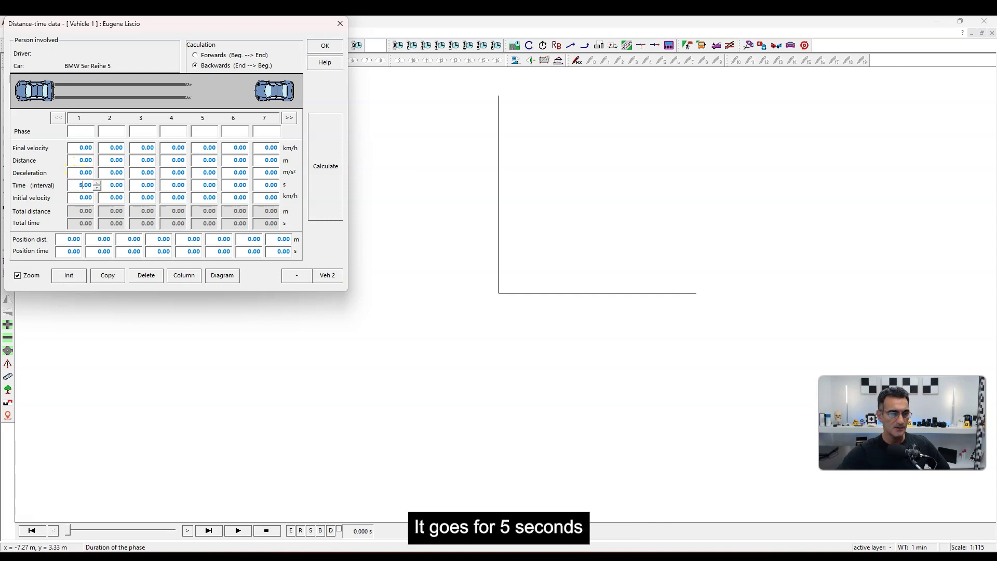
click(83, 198)
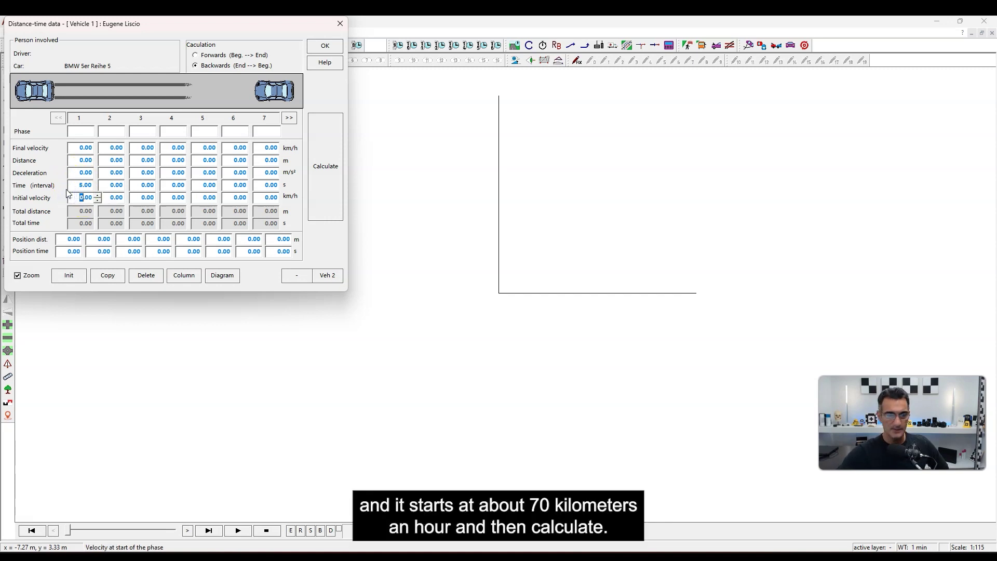
text(70)
click(332, 196)
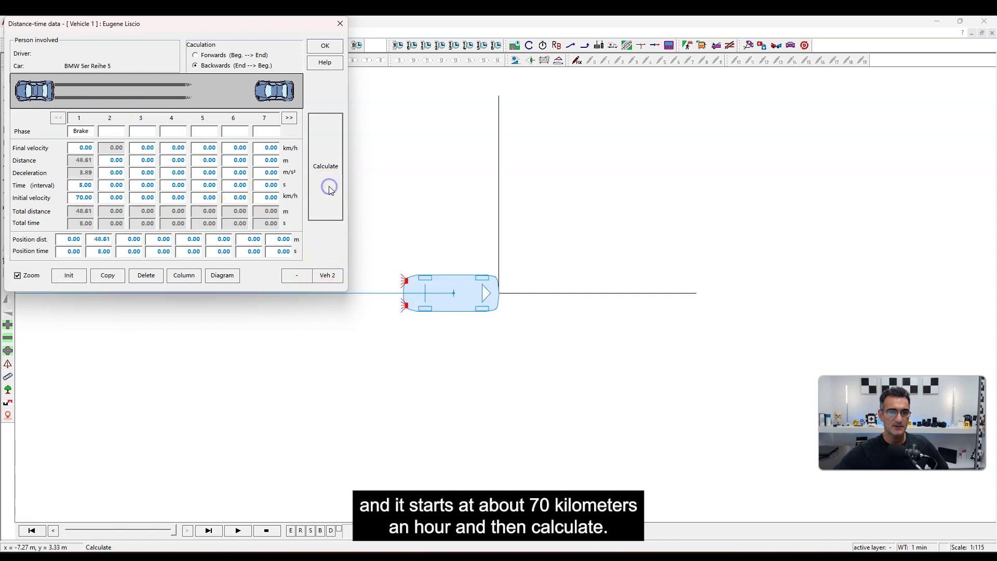
click(325, 46)
Play vehicle 1's motion along its path in the 2D drawing and stop it partway
scroll(392, 291, down, 1)
middle_drag(325, 309, 590, 301)
scroll(590, 300, down, 1)
click(237, 528)
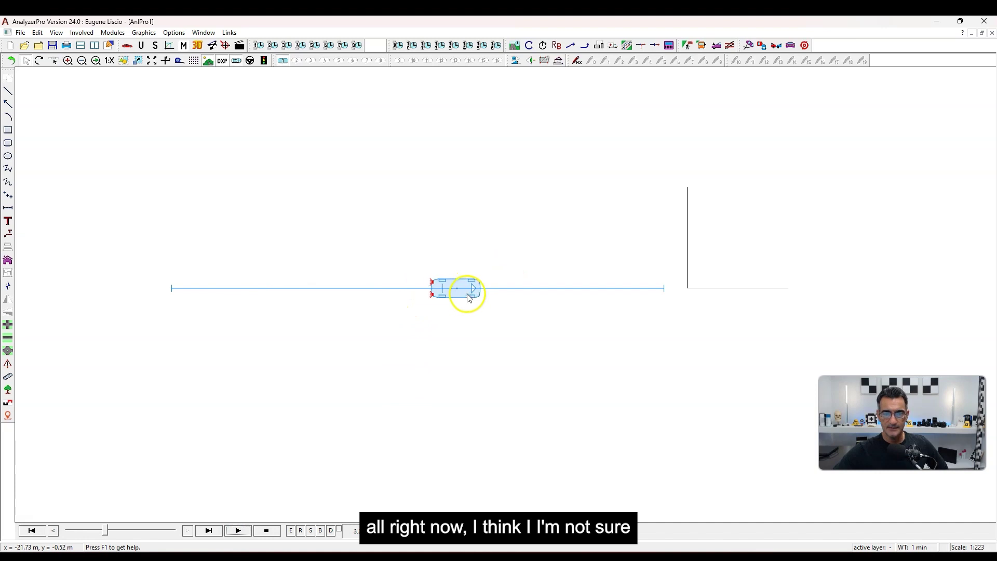
click(269, 533)
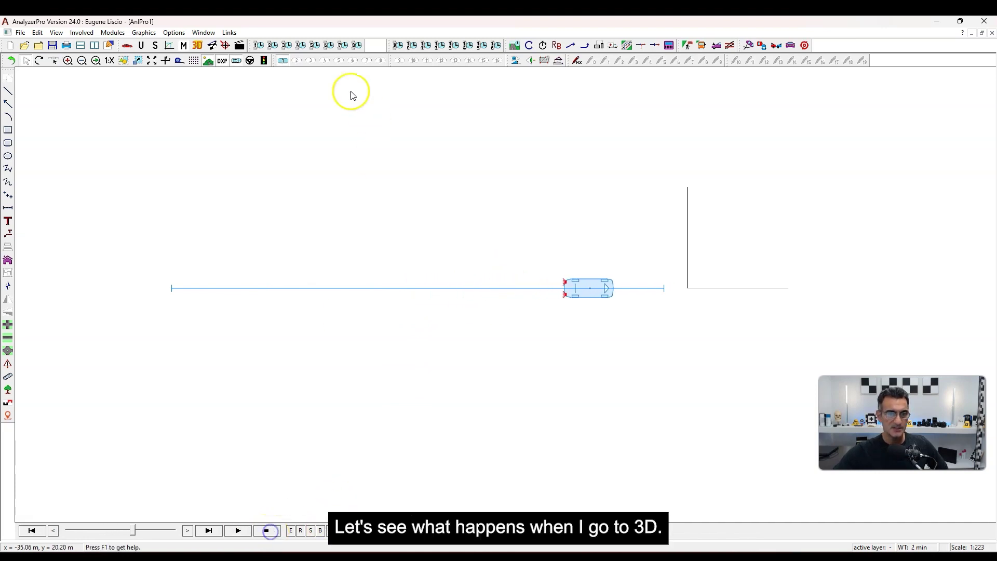
Open the 3D view of the scene and maximize its window
click(197, 46)
drag(848, 132, 811, 57)
click(730, 501)
drag(678, 400, 666, 107)
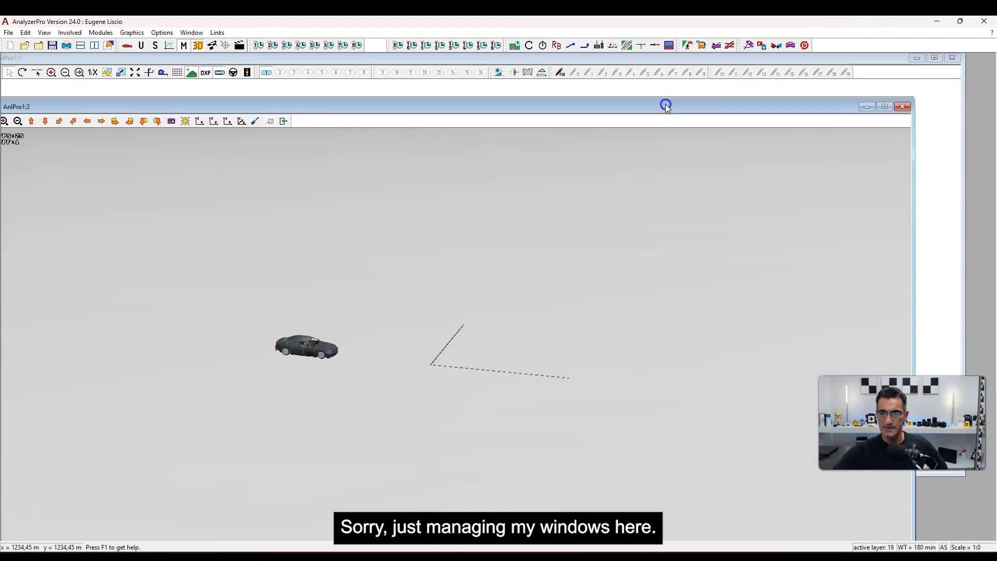
double_click(666, 106)
Play the BMW's animation in the 3D view to check its driving direction, and rewind it to the start
drag(444, 356, 436, 380)
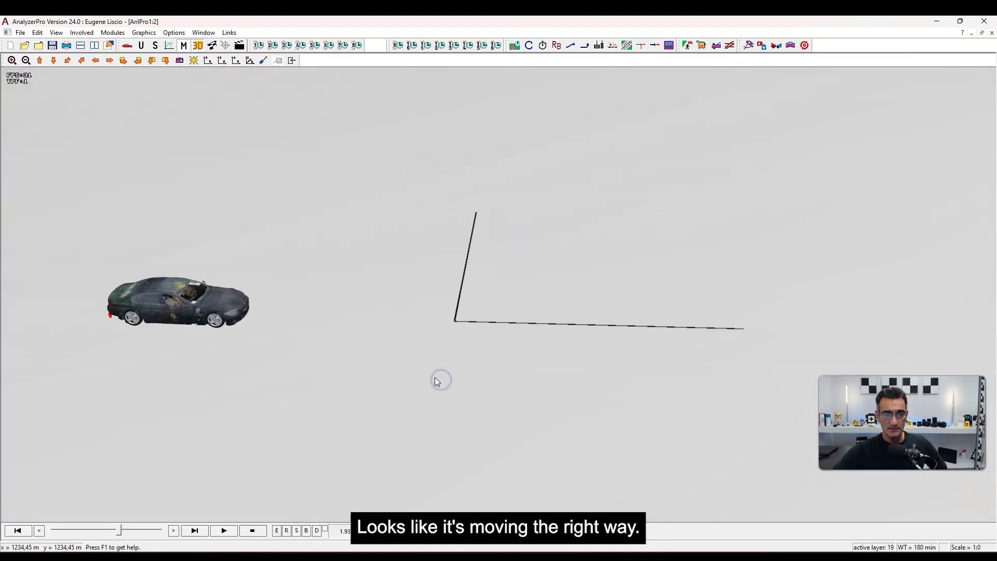
click(220, 533)
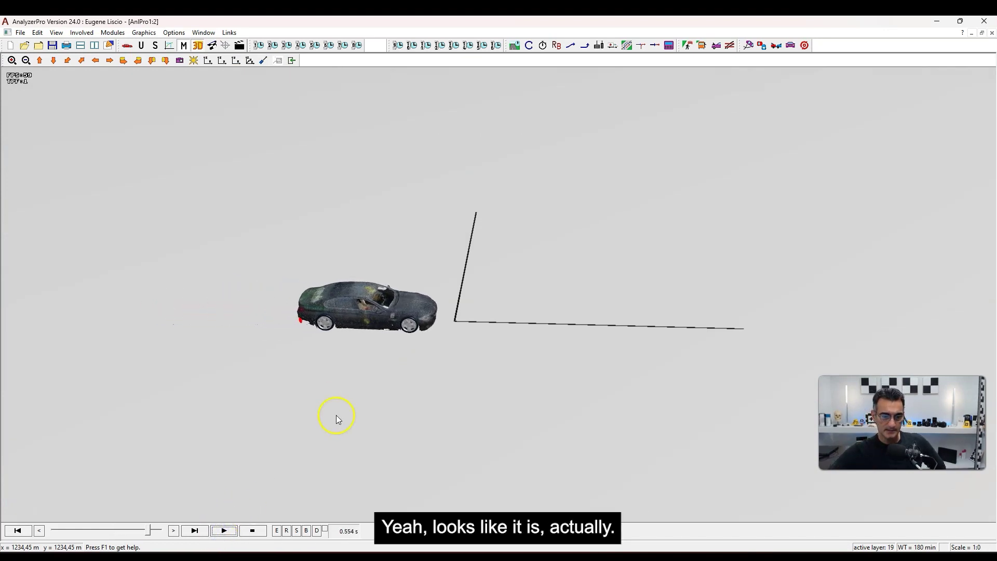
click(251, 531)
click(18, 530)
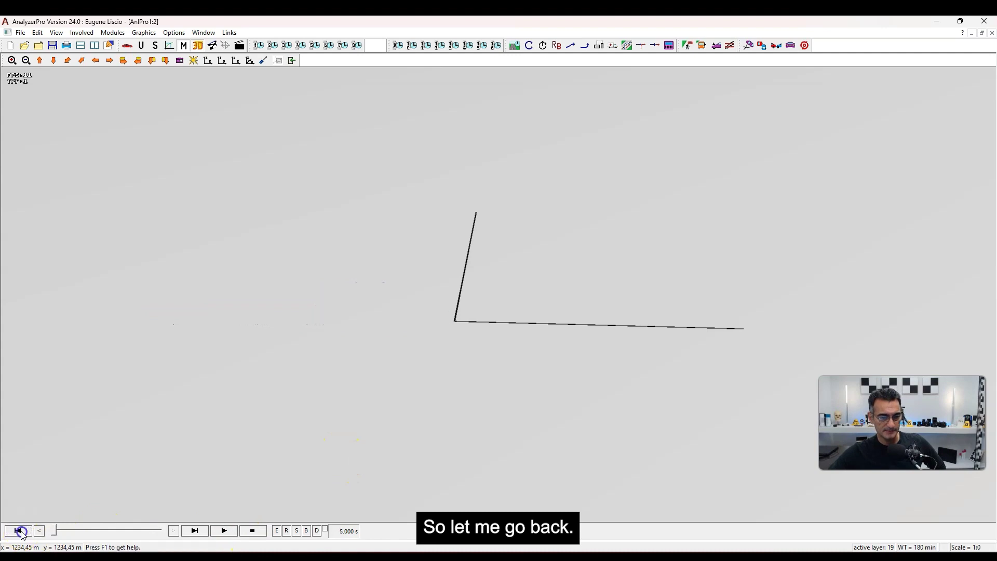
Replay the full 3D animation with the whole BMW path in view, and examine the car's stopping position from above
scroll(345, 389, down, 3)
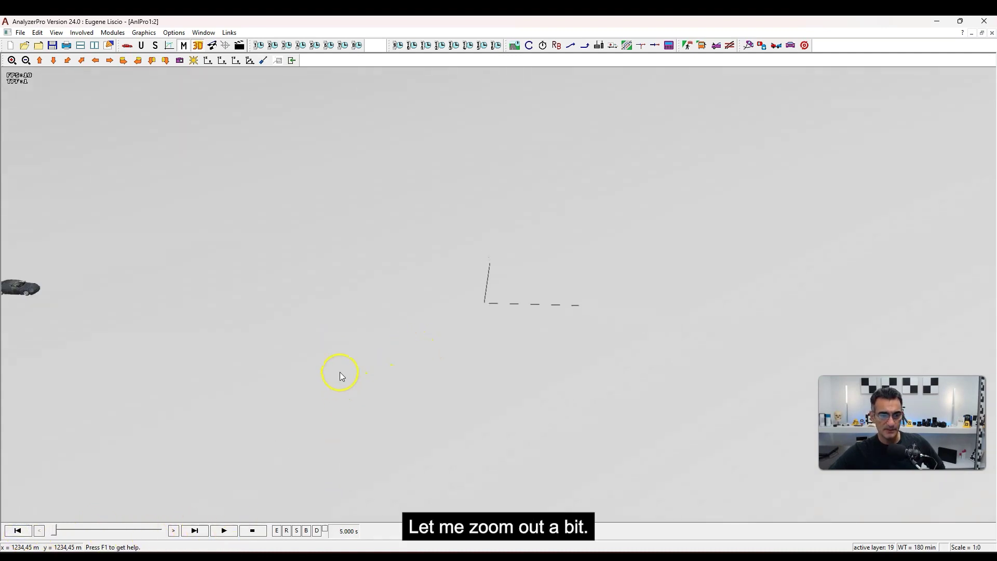
drag(339, 371, 578, 367)
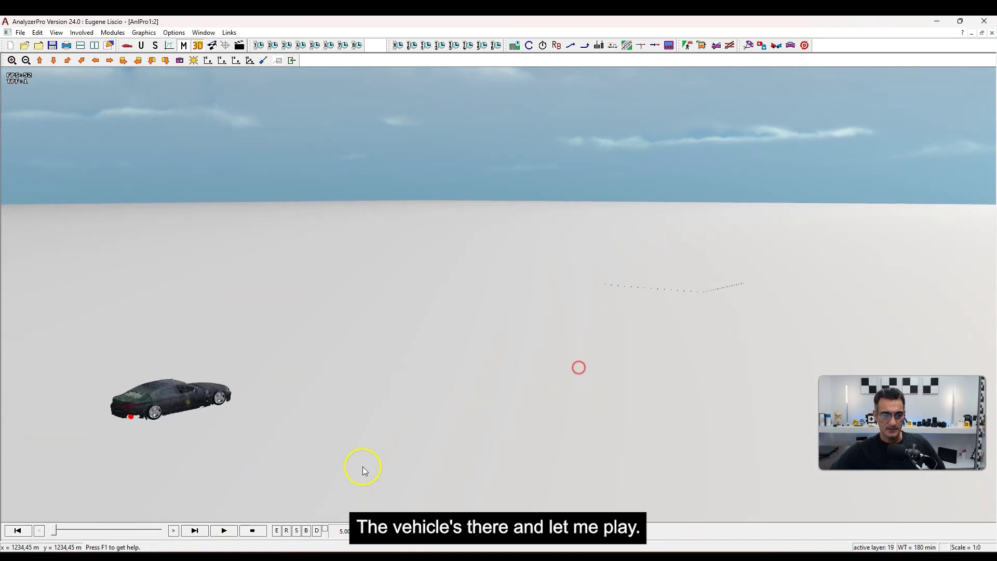
click(236, 532)
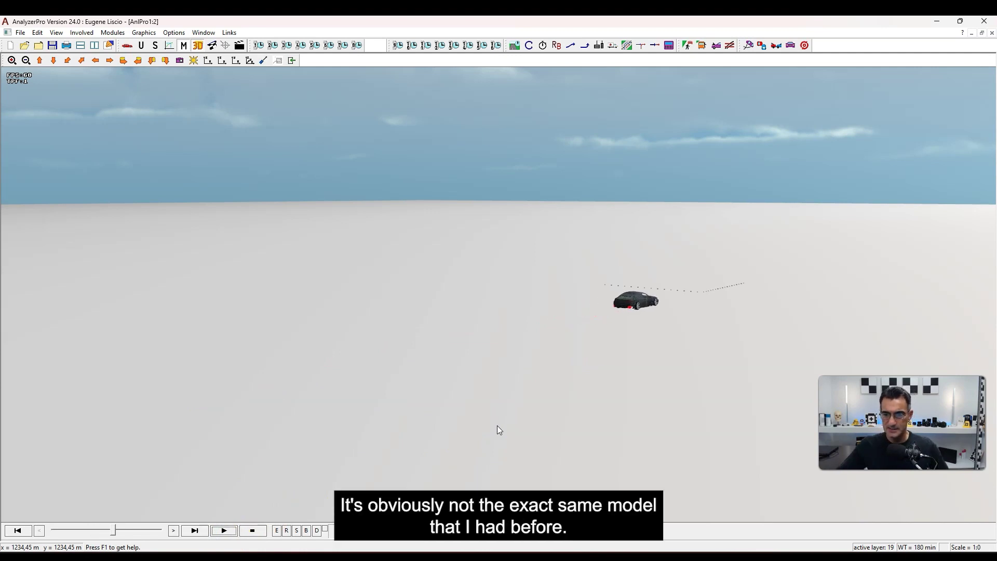
drag(703, 338, 563, 372)
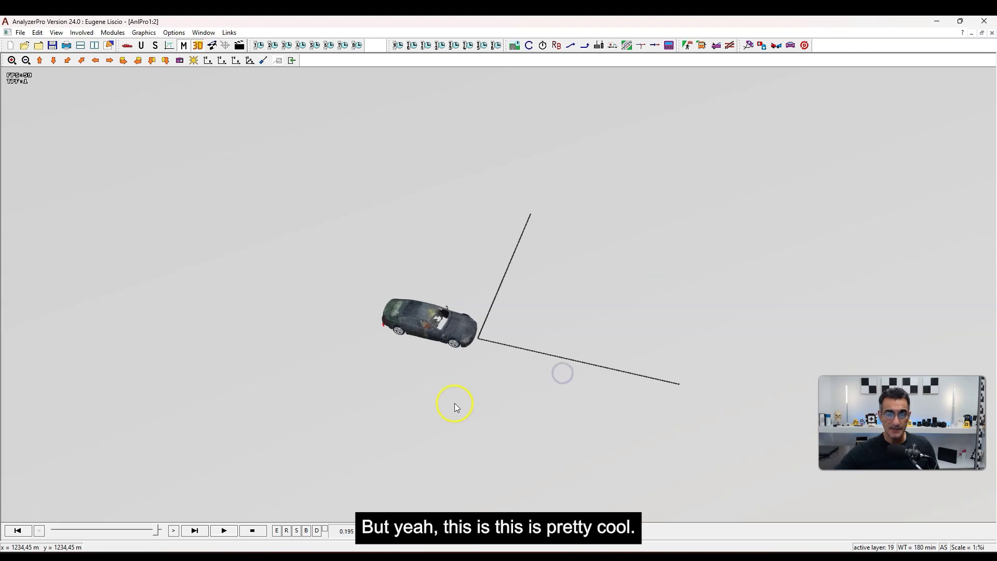
right_drag(454, 403, 513, 375)
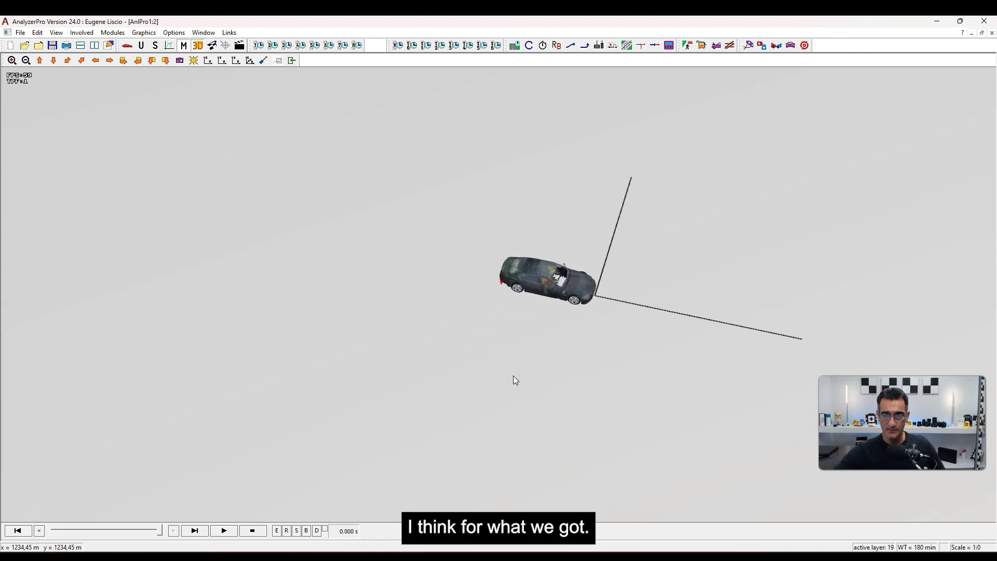
Switch to the BMW 5 folder and review the exported OBJ, MTL and PNG texture files
click(237, 388)
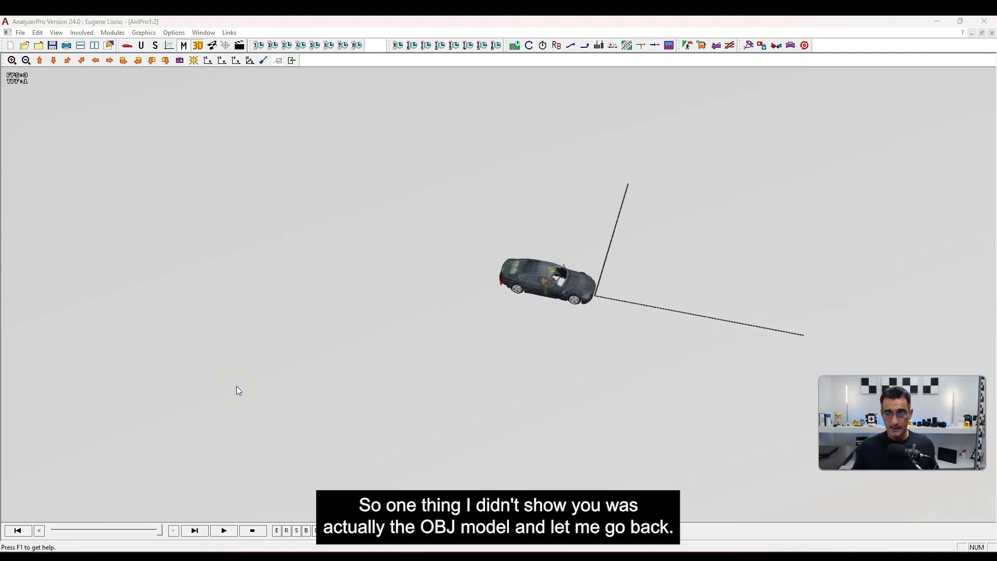
click(201, 155)
click(321, 406)
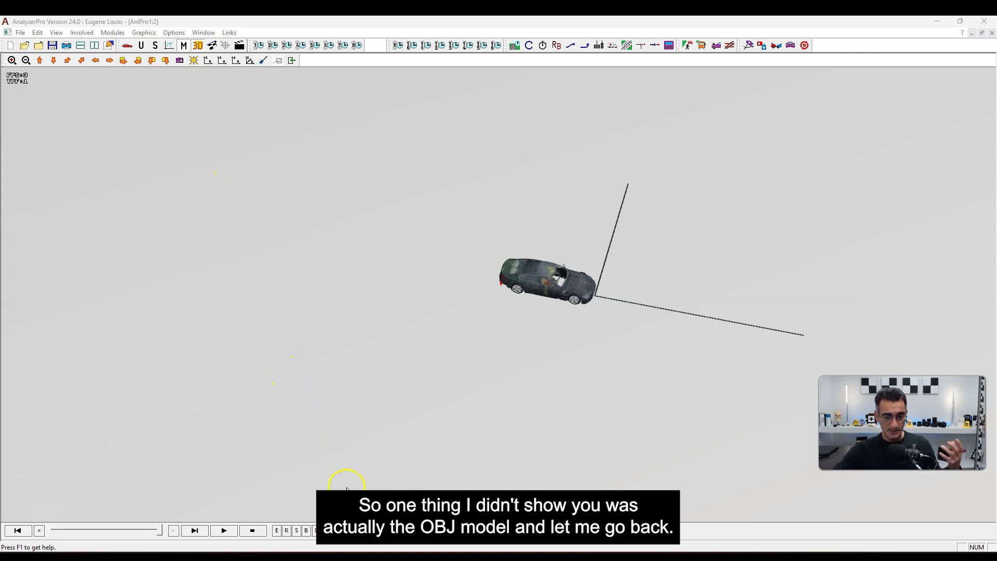
key(alt+Tab)
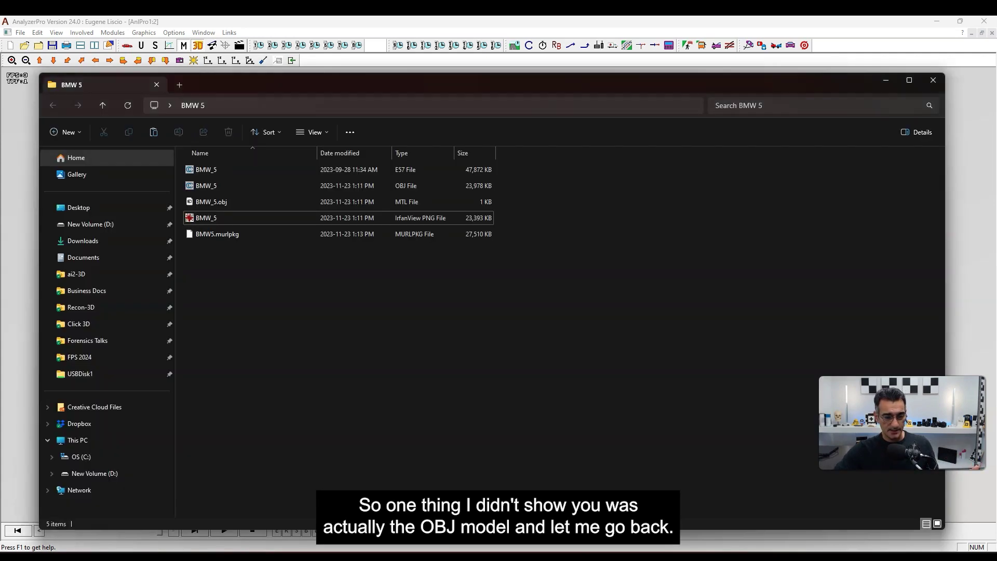
click(235, 187)
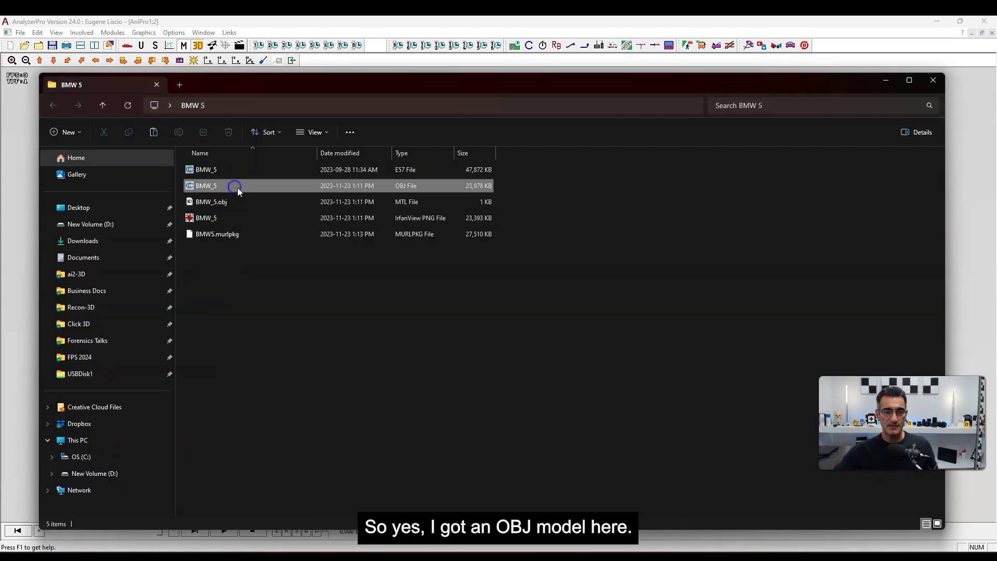
click(412, 202)
click(418, 219)
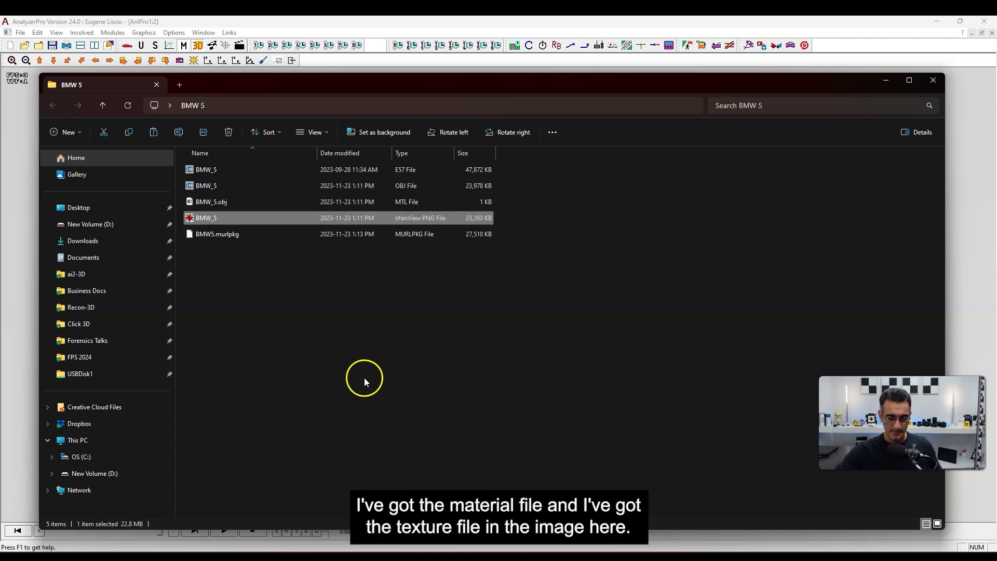
Switch to Blender and import BMW_5.obj from the BMW 5 folder with the legacy Wavefront importer
mouse_move(365, 439)
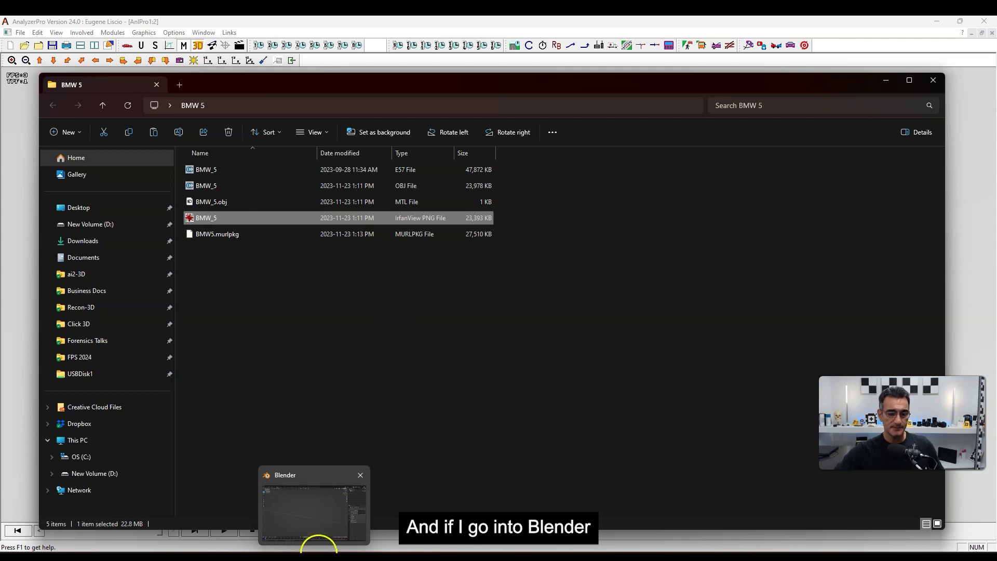
click(317, 514)
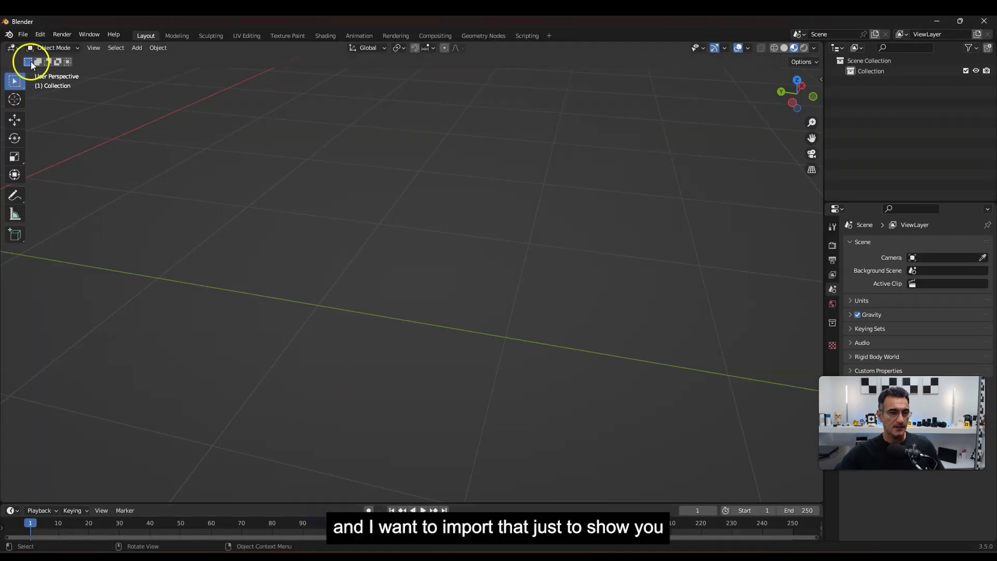
click(23, 34)
mouse_move(67, 177)
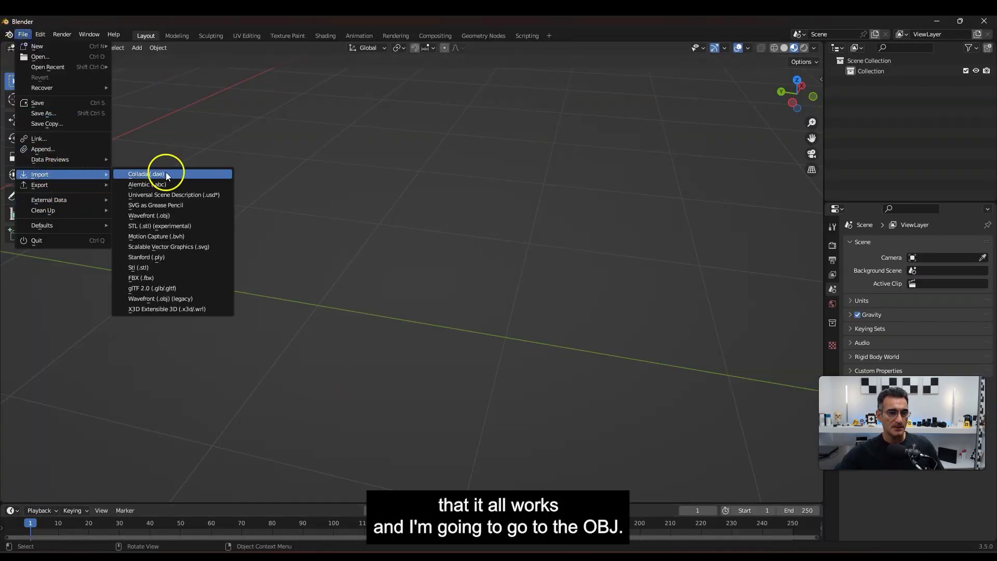
click(169, 291)
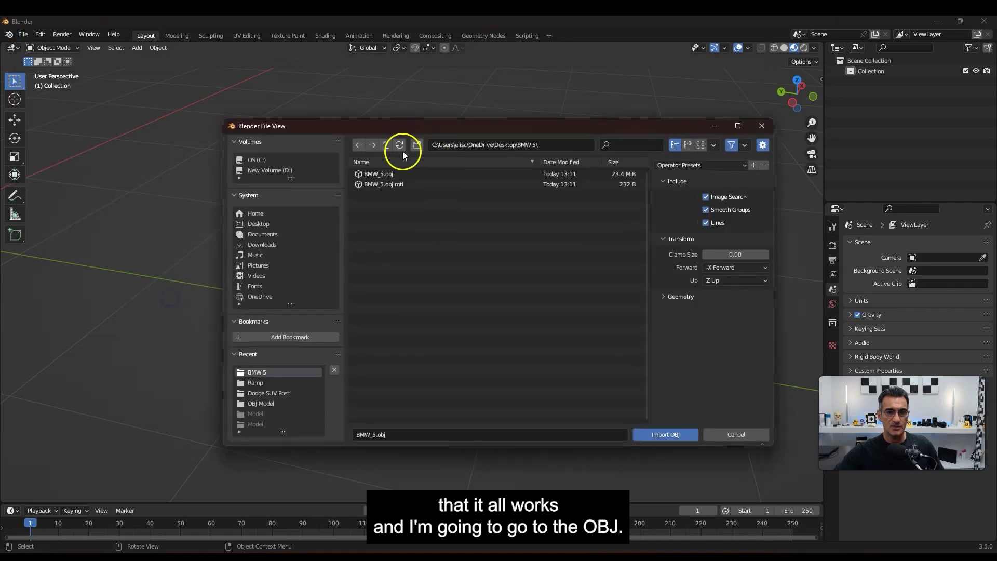
double_click(384, 174)
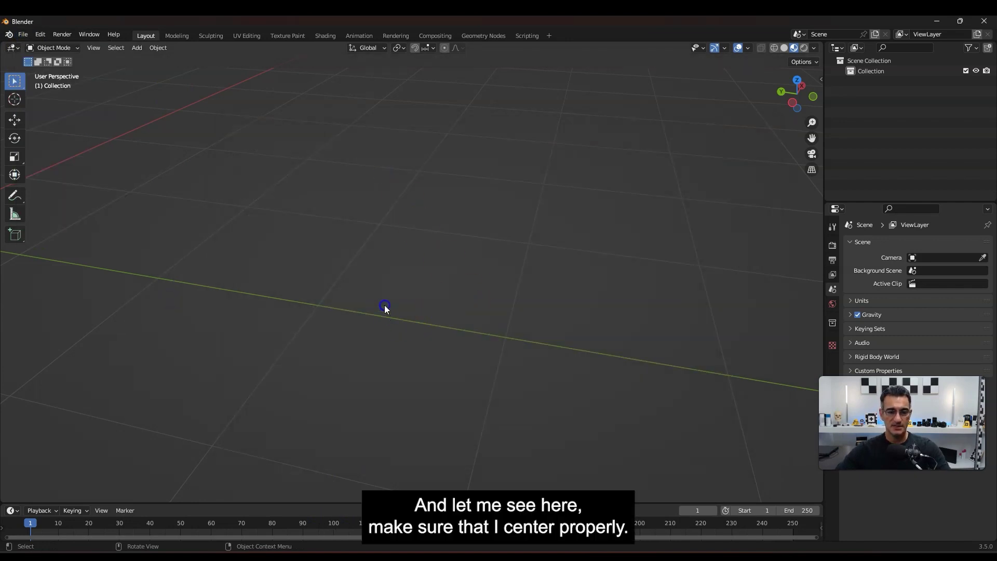
Frame the imported BMW model and inspect its textured mesh from the side and from above
scroll(410, 301, up, 5)
key(KP_Decimal)
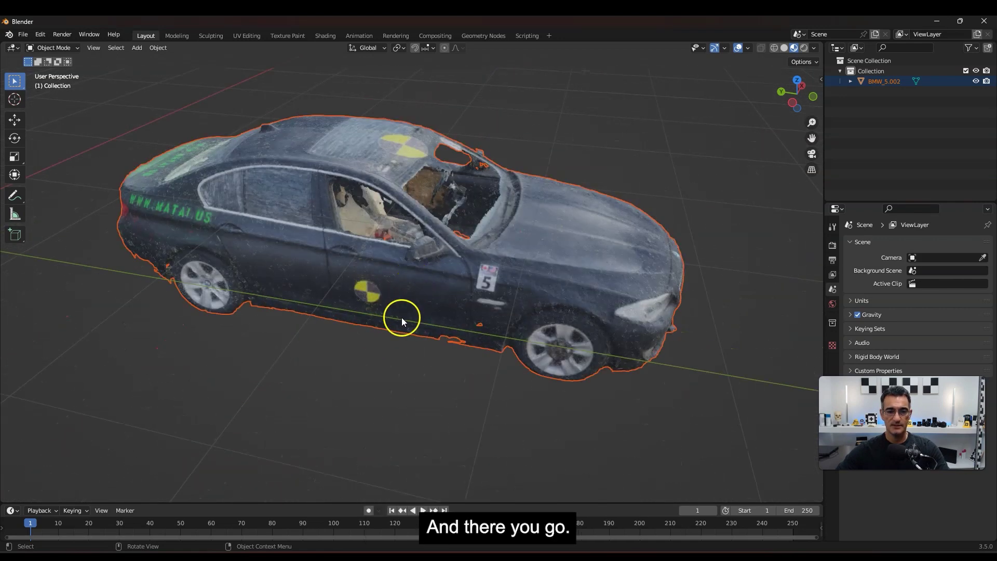
scroll(400, 317, down, 3)
click(401, 348)
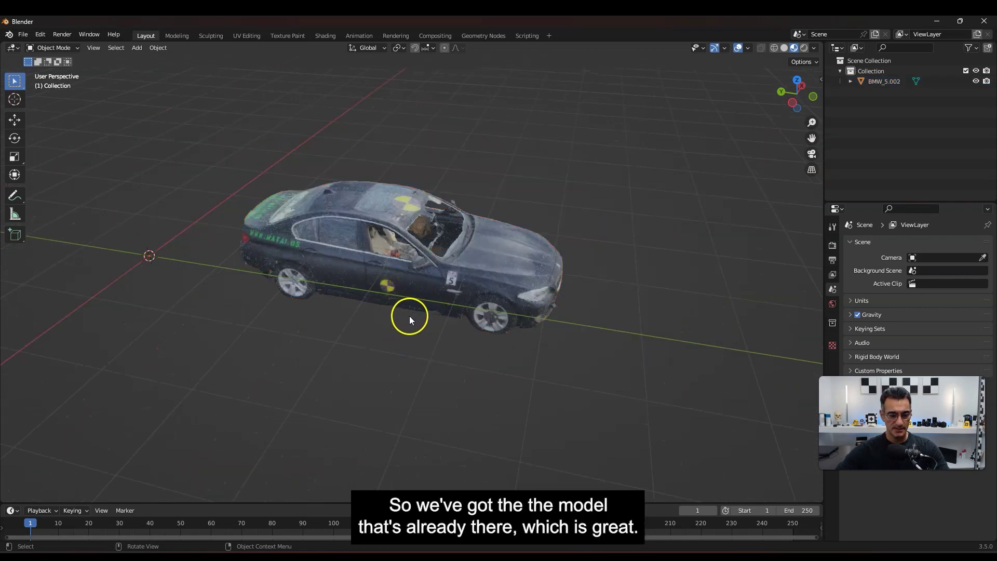
middle_drag(415, 326, 421, 321)
middle_drag(413, 200, 452, 394)
click(424, 302)
scroll(428, 312, down, 3)
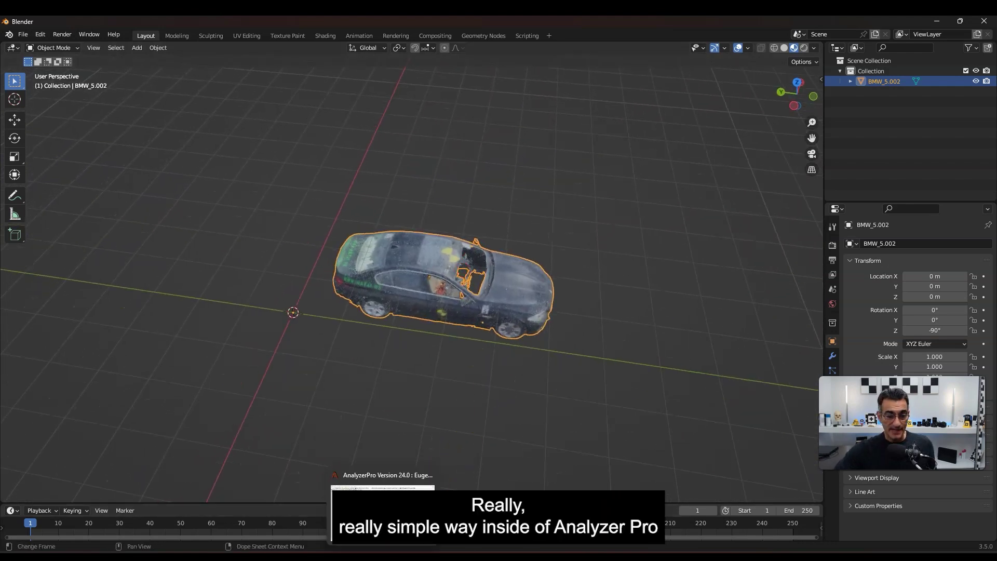
Return to AnalyzerPro, show the analyzer.at website in the browser, and minimize the browser
click(388, 474)
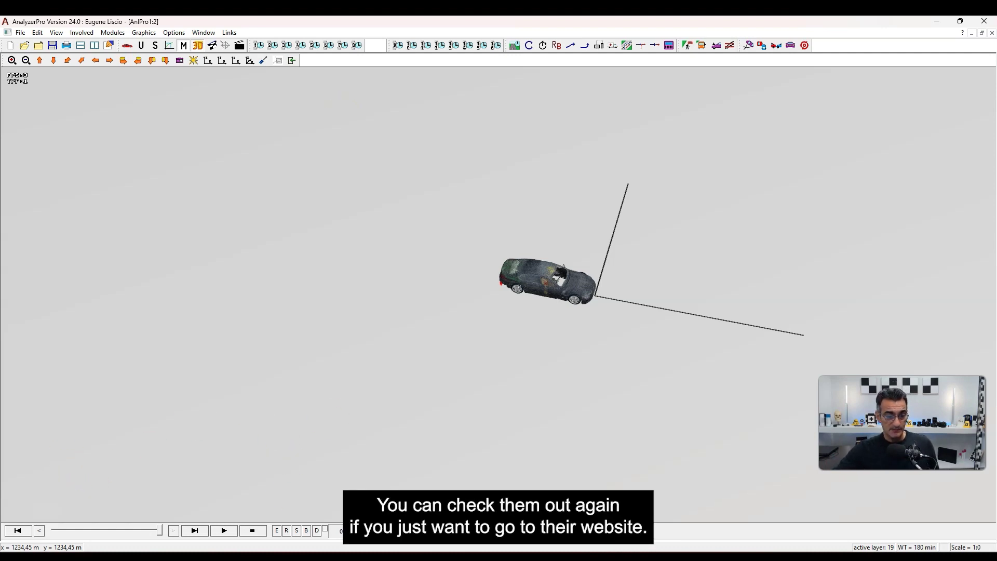
click(167, 507)
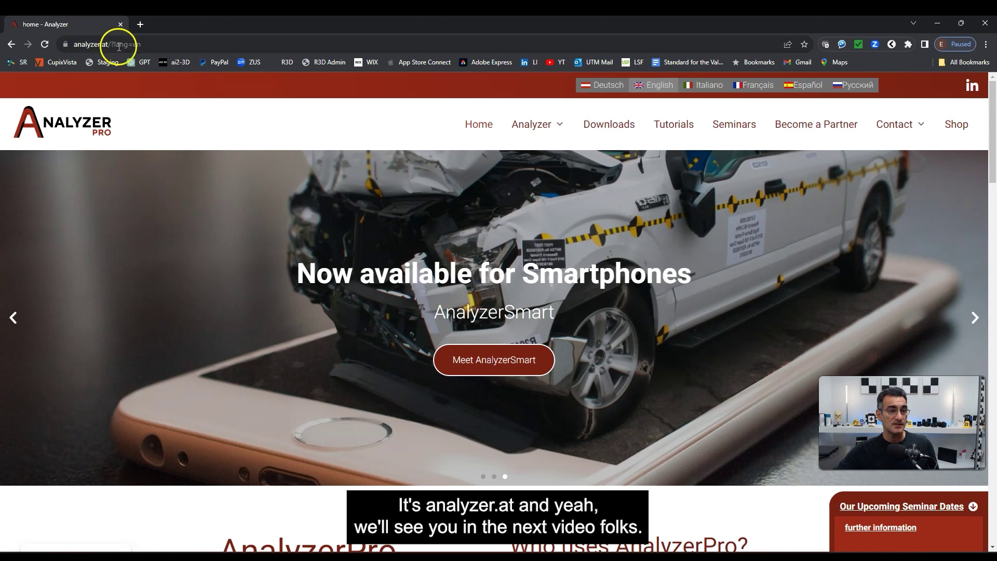
click(937, 23)
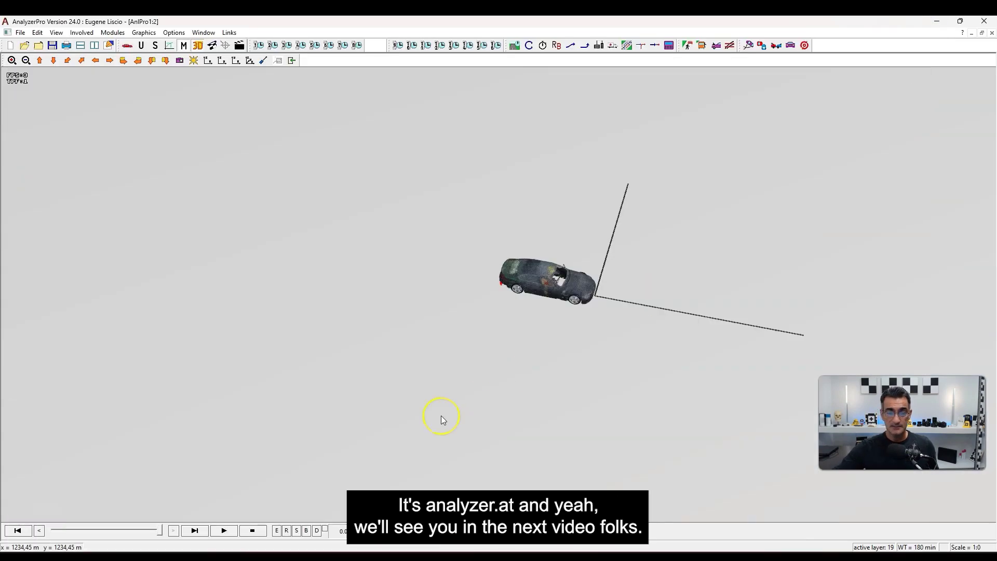